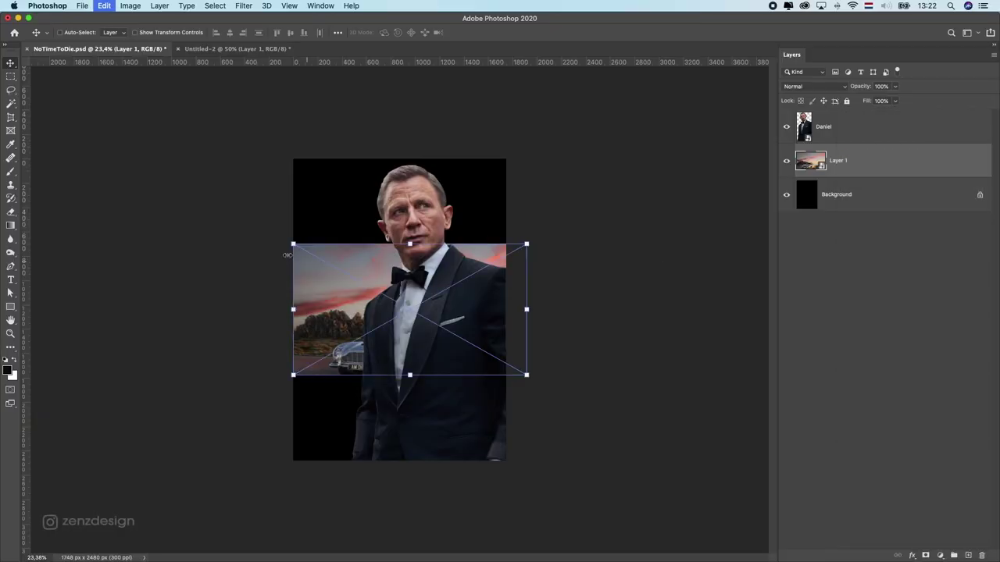
Stretch the sunset background across the canvas and nudge the Daniel cutout upward
{"action": "left_click_drag", "start_coordinate": [288, 255], "coordinate": [133, 157]}
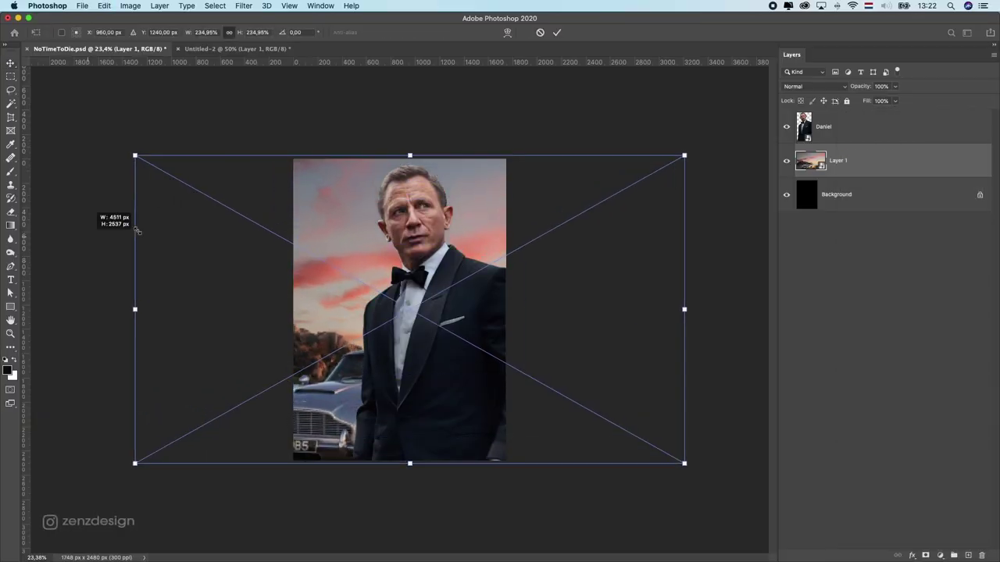
{"action": "mouse_move", "coordinate": [333, 223]}
{"action": "left_mouse_down"}
{"action": "mouse_move", "coordinate": [391, 224]}
{"action": "mouse_move", "coordinate": [388, 190]}
{"action": "left_mouse_up"}
{"action": "key", "text": "Return"}
{"action": "left_click", "coordinate": [824, 127]}
{"action": "key", "text": "ctrl+t"}
{"action": "key", "text": "Return"}
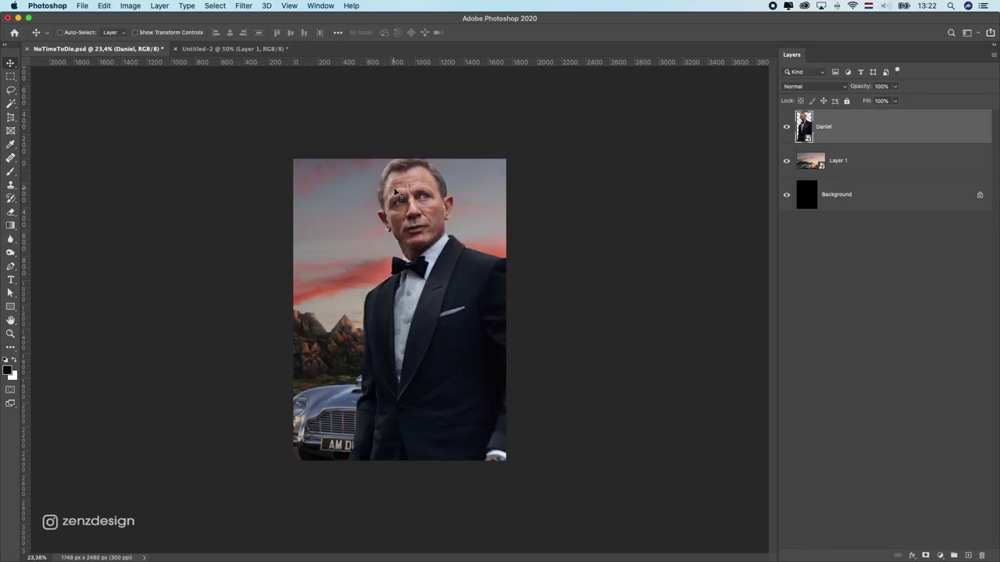
Add a Curves adjustment layer clipped to the Daniel layer
{"action": "left_click", "coordinate": [836, 160]}
{"action": "scroll", "coordinate": [351, 404], "scroll_direction": "down", "scroll_amount": 5}
{"action": "scroll", "coordinate": [350, 404], "scroll_direction": "up", "scroll_amount": 6}
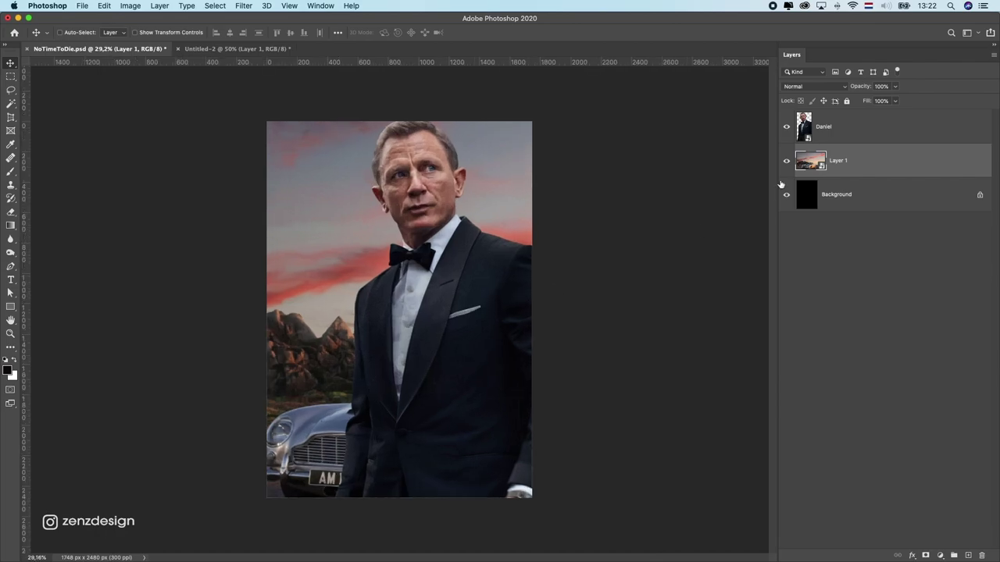
{"action": "left_click", "coordinate": [824, 127]}
{"action": "left_click", "coordinate": [939, 555]}
{"action": "left_click", "coordinate": [948, 410]}
Lower the curve's top output to 176, then paint black on its mask over Daniel's head, shoulder and shirt
{"action": "left_click_drag", "start_coordinate": [918, 283], "coordinate": [926, 327]}
{"action": "key", "text": "b"}
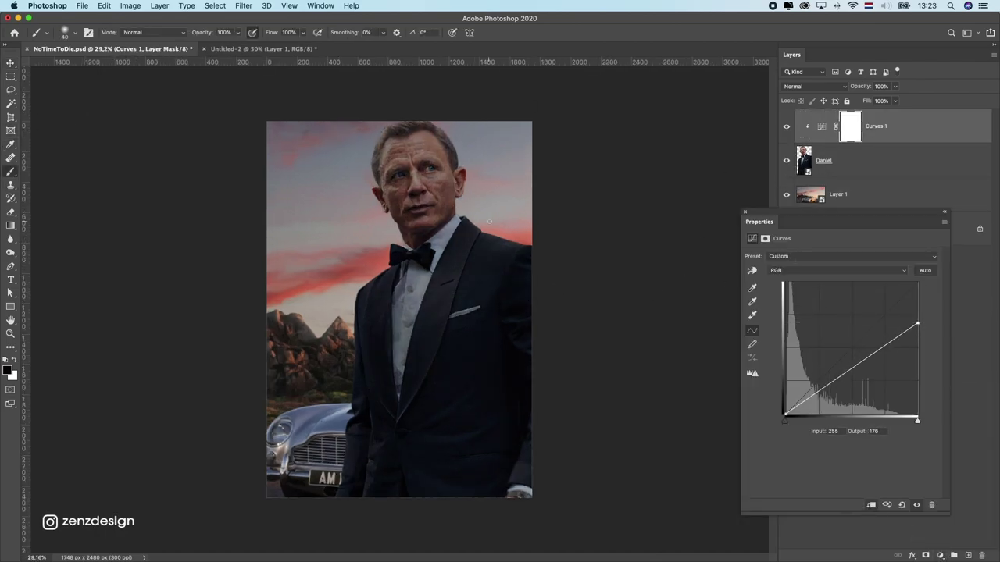
{"action": "key", "text": "bracketright"}
{"action": "key", "text": "bracketright"}
{"action": "key", "text": "bracketright"}
{"action": "left_click_drag", "start_coordinate": [441, 249], "coordinate": [460, 131]}
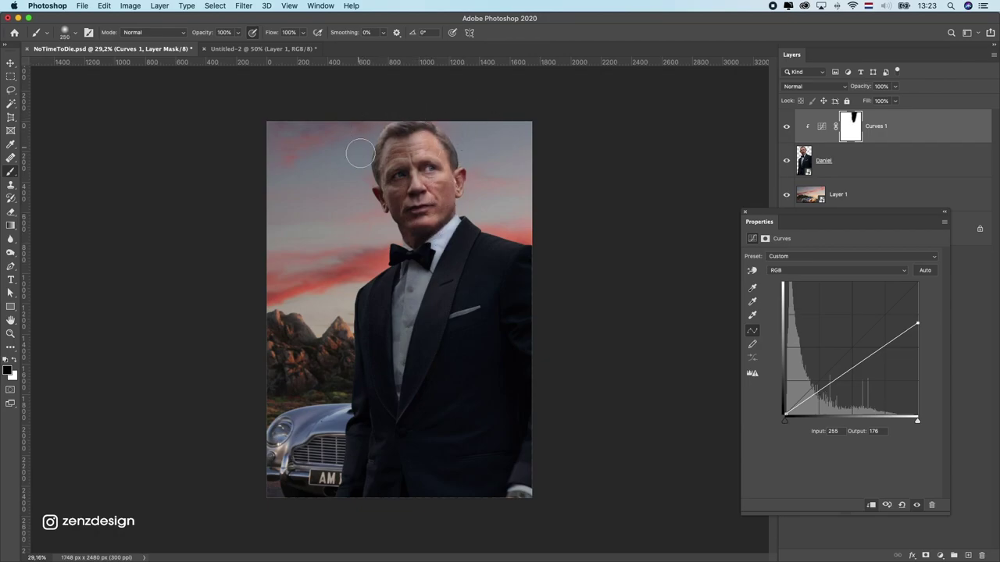
{"action": "left_click_drag", "start_coordinate": [457, 316], "coordinate": [539, 255]}
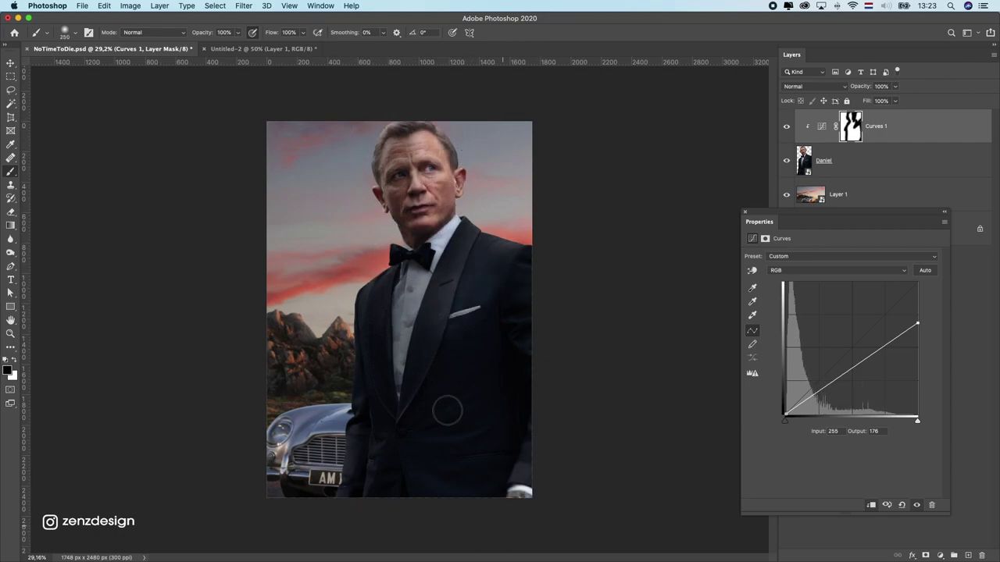
{"action": "left_click_drag", "start_coordinate": [446, 410], "coordinate": [402, 258]}
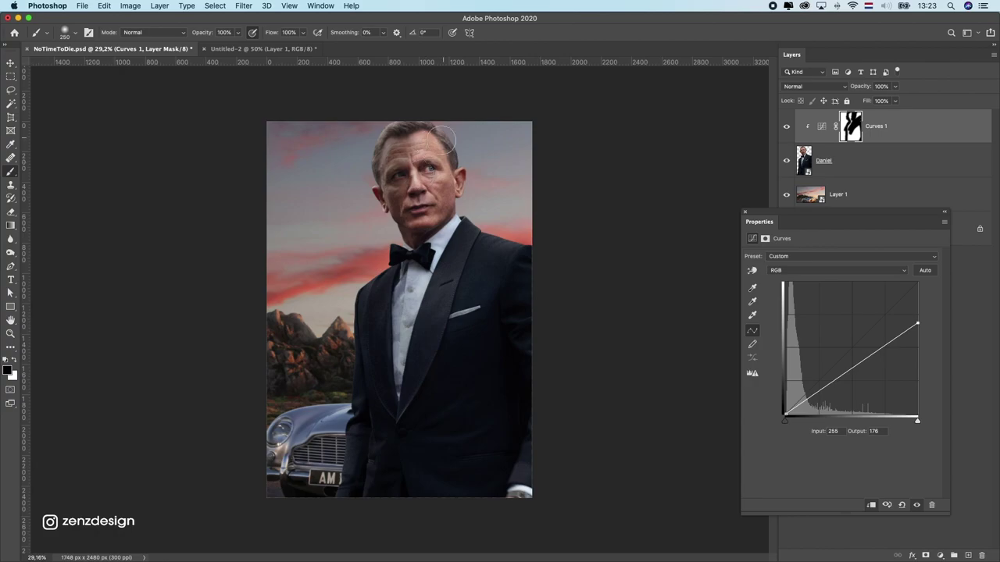
Add a low curve point to deepen the shadows and target the Curves mask again
{"action": "key", "text": "super+minus"}
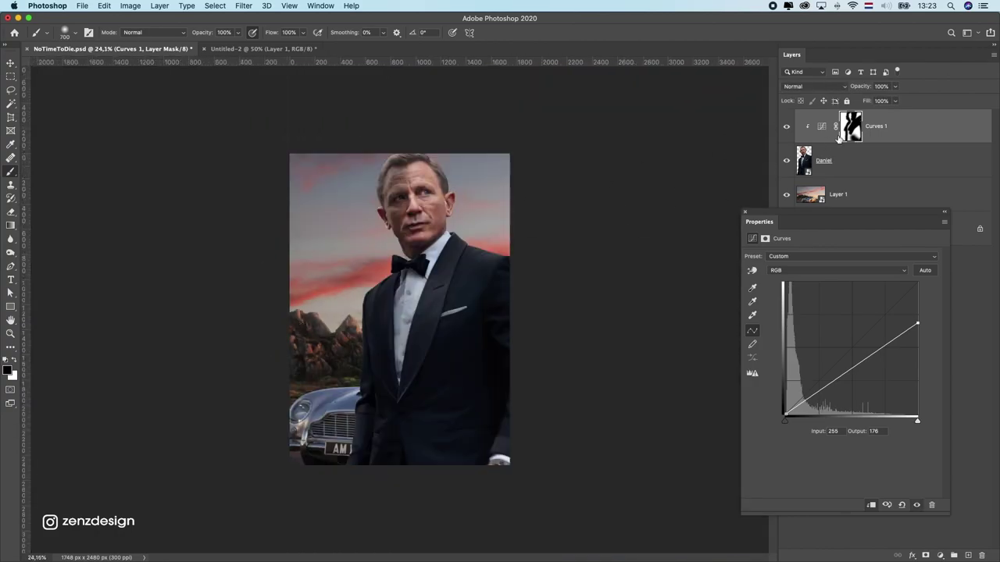
{"action": "left_click_drag", "start_coordinate": [902, 342], "coordinate": [813, 398]}
{"action": "left_click", "coordinate": [395, 195]}
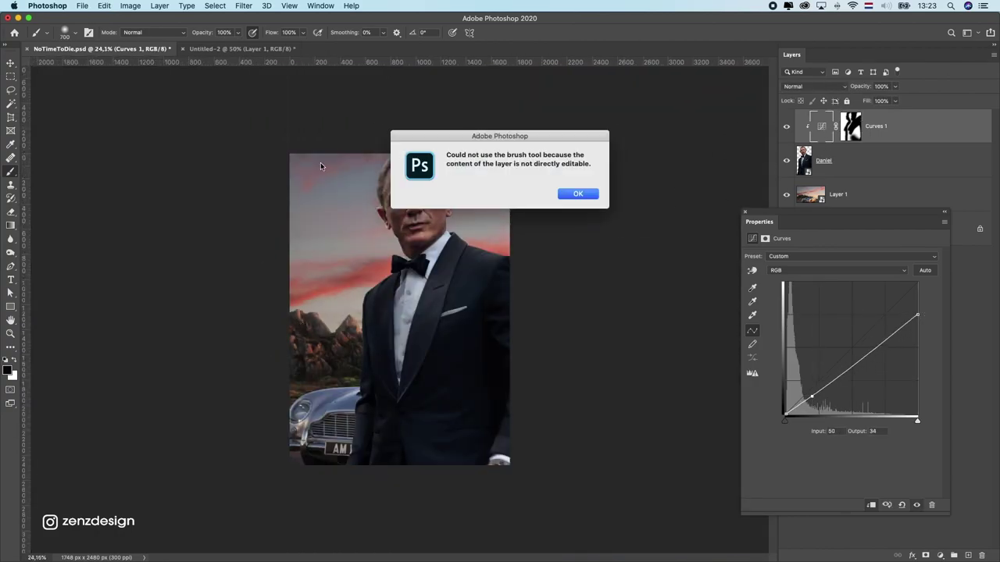
{"action": "key", "text": "Return"}
{"action": "key", "text": "super+backslash"}
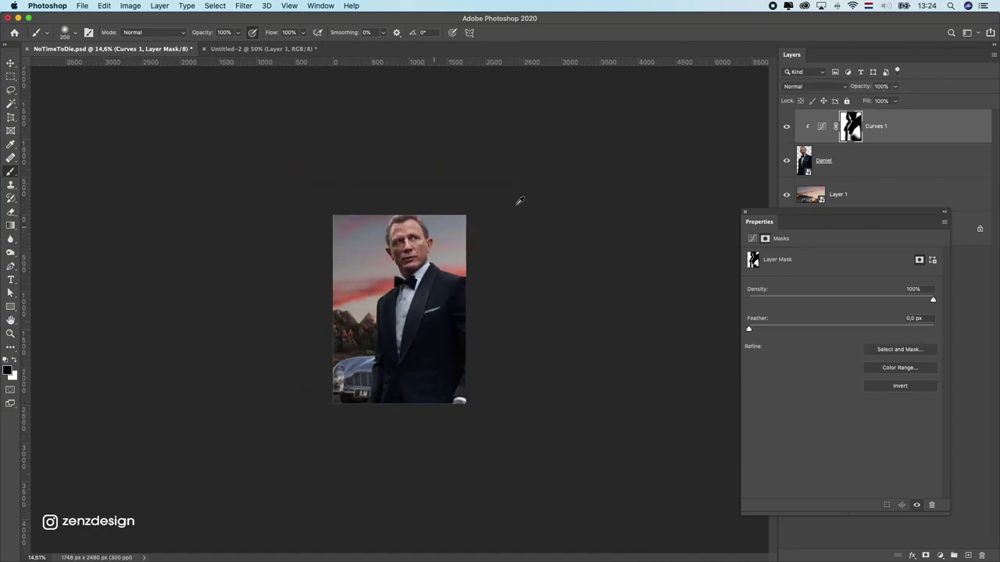
Create an empty Layer 2 clipped to the layers below and fit the poster on screen
{"action": "left_click", "coordinate": [746, 211]}
{"action": "left_click", "coordinate": [967, 555]}
{"action": "right_click", "coordinate": [860, 126]}
{"action": "left_click", "coordinate": [754, 297]}
{"action": "key", "text": "super+0"}
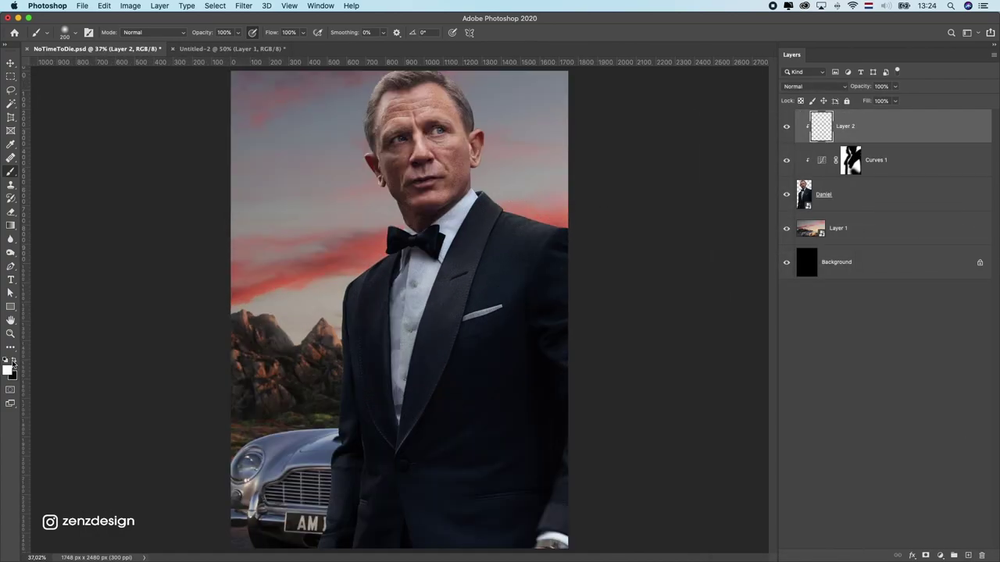
Undo the last change and switch to the Eraser tool
{"action": "key", "text": "super+z"}
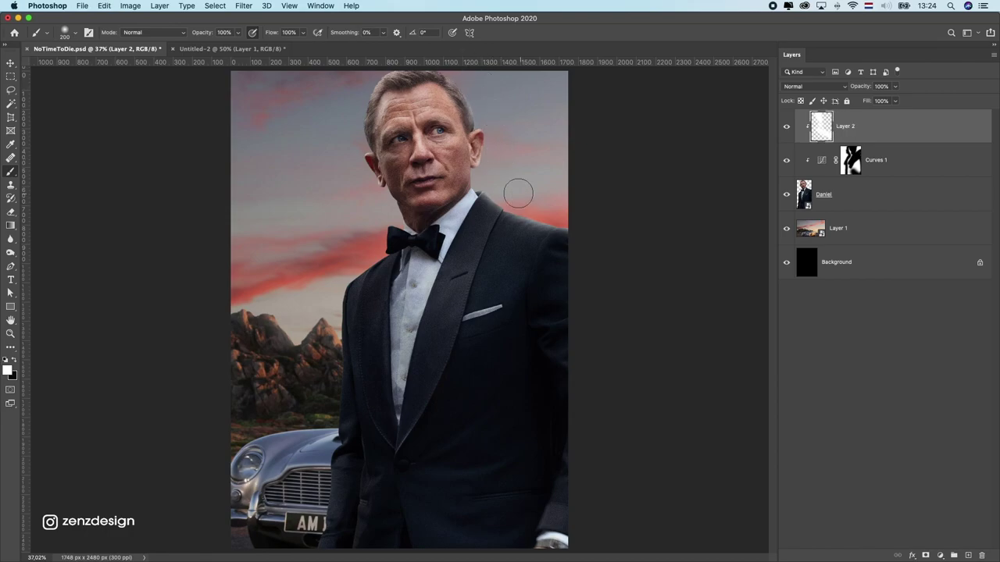
{"action": "scroll", "coordinate": [518, 193], "scroll_direction": "down", "scroll_amount": 3}
{"action": "scroll", "coordinate": [554, 224], "scroll_direction": "up", "scroll_amount": 2}
{"action": "scroll", "coordinate": [495, 196], "scroll_direction": "up", "scroll_amount": 2}
{"action": "scroll", "coordinate": [468, 168], "scroll_direction": "down", "scroll_amount": 4}
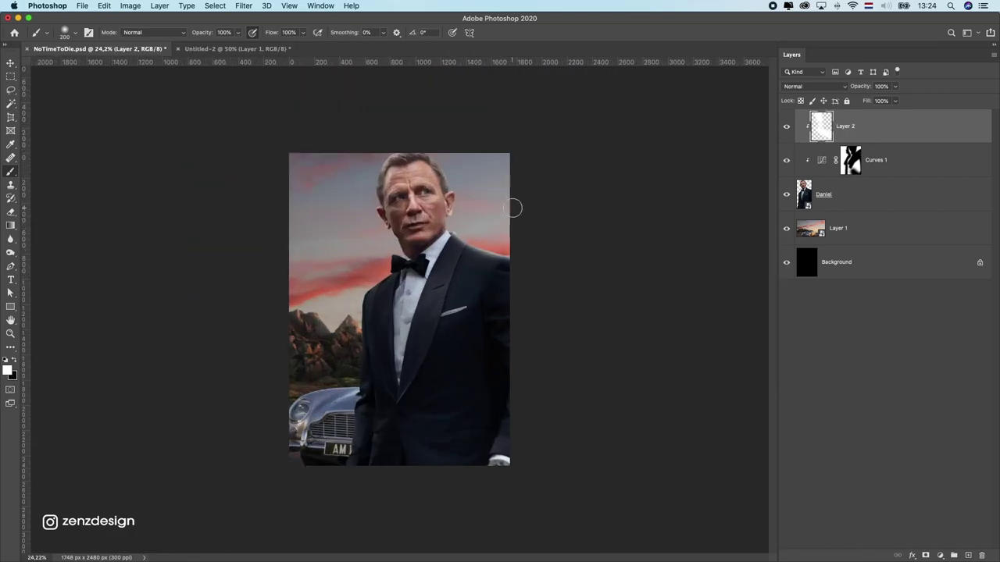
{"action": "scroll", "coordinate": [514, 208], "scroll_direction": "up", "scroll_amount": 5}
{"action": "scroll", "coordinate": [488, 150], "scroll_direction": "up", "scroll_amount": 2}
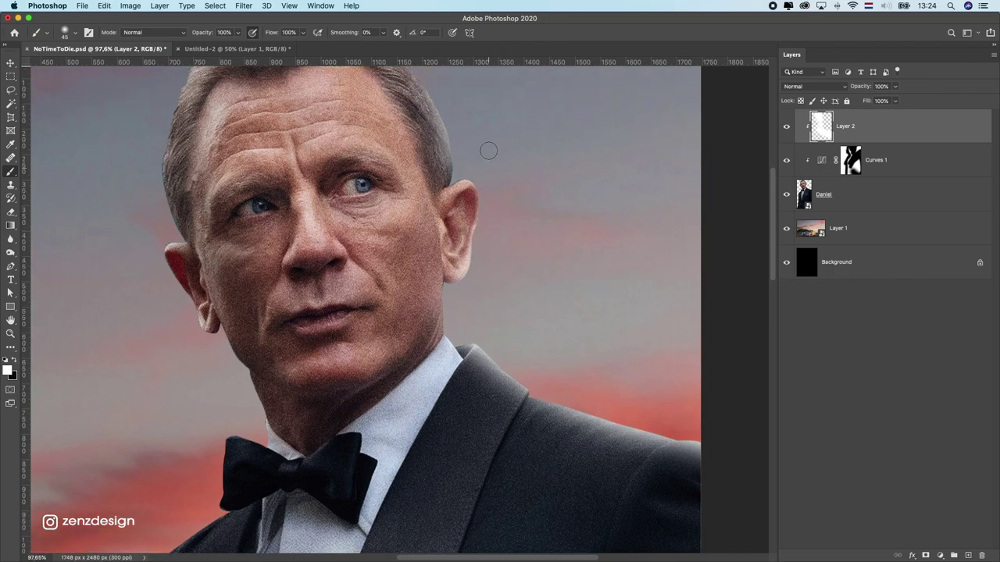
{"action": "scroll", "coordinate": [496, 169], "scroll_direction": "down", "scroll_amount": 5}
{"action": "scroll", "coordinate": [361, 211], "scroll_direction": "up", "scroll_amount": 3}
{"action": "key", "text": "e"}
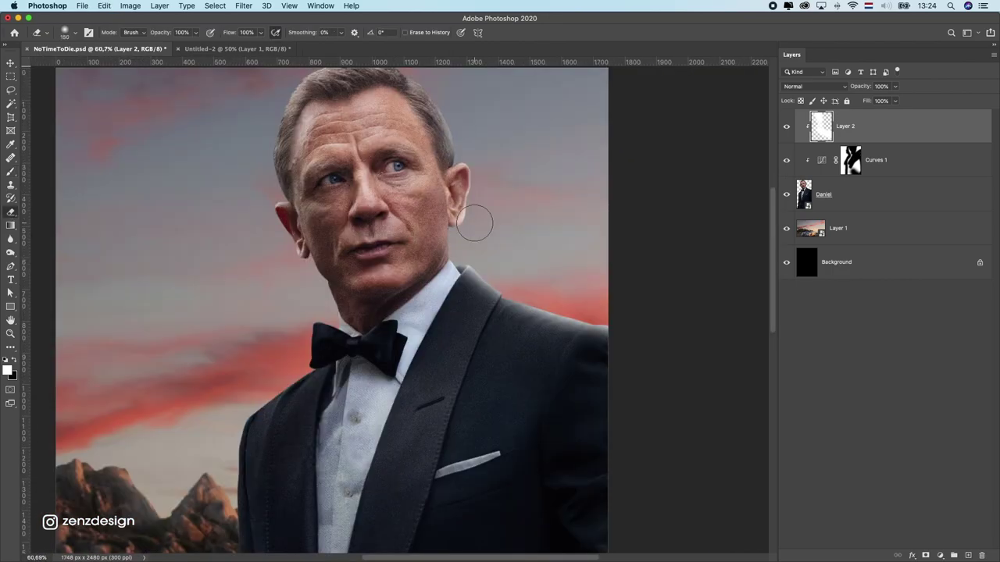
{"action": "scroll", "coordinate": [451, 218], "scroll_direction": "down", "scroll_amount": 3}
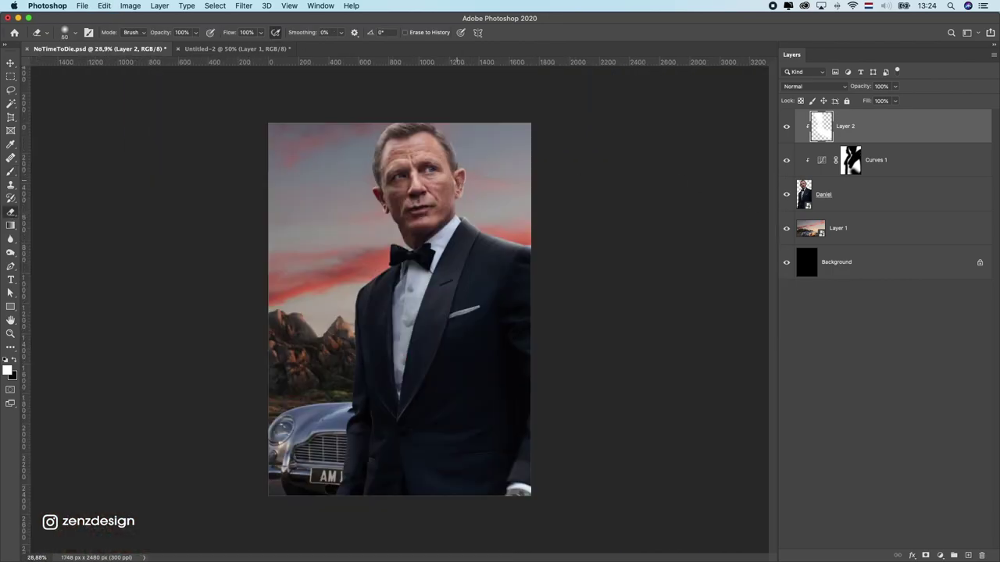
{"action": "scroll", "coordinate": [477, 148], "scroll_direction": "up", "scroll_amount": 3}
{"action": "scroll", "coordinate": [477, 148], "scroll_direction": "down", "scroll_amount": 4}
Add an Exposure adjustment with exposure +1.03 and gamma 0.86
{"action": "left_click", "coordinate": [851, 160]}
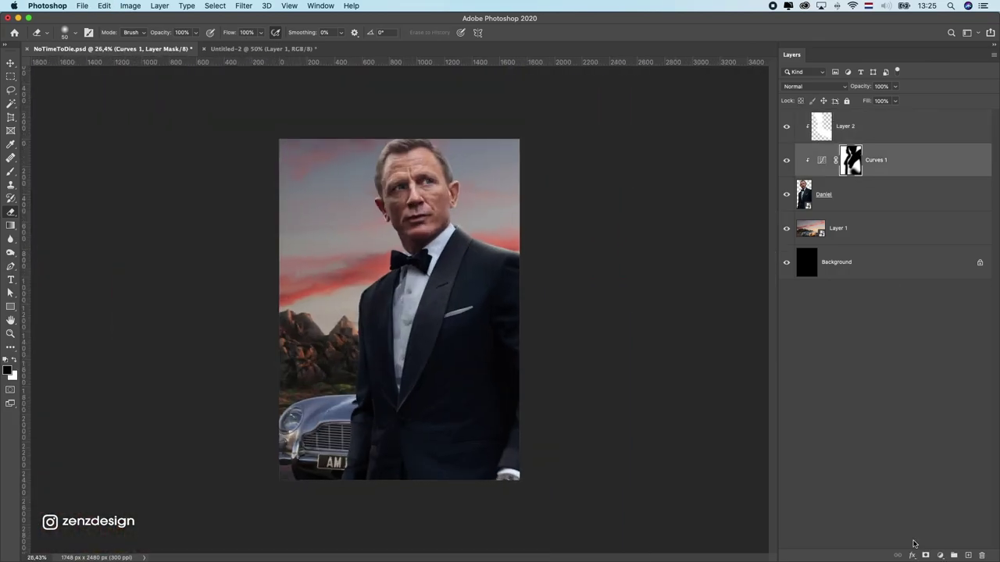
{"action": "left_click", "coordinate": [940, 556]}
{"action": "left_click", "coordinate": [945, 416]}
{"action": "left_click_drag", "start_coordinate": [852, 282], "coordinate": [856, 283]}
{"action": "left_click_drag", "start_coordinate": [841, 321], "coordinate": [853, 321]}
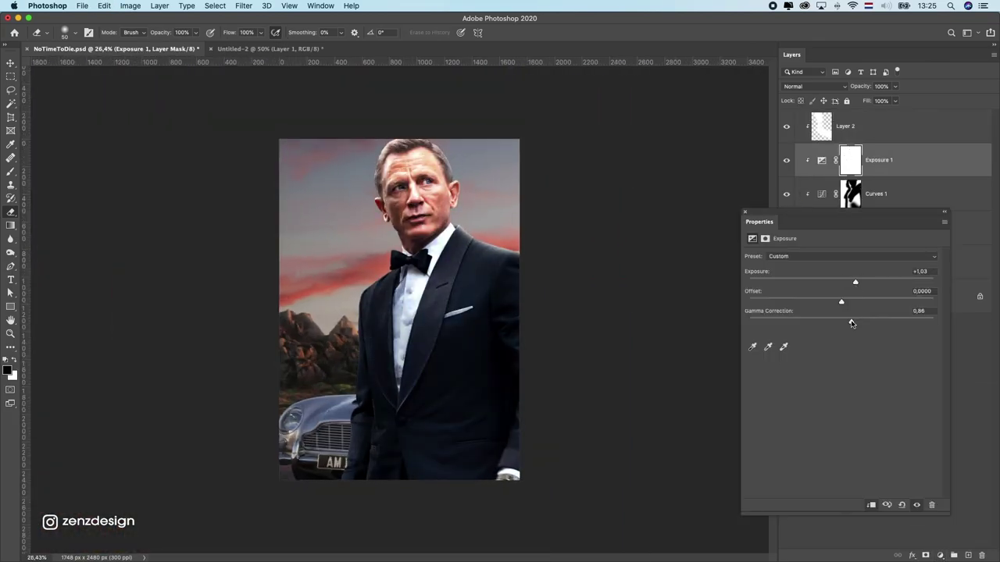
{"action": "scroll", "coordinate": [570, 254], "scroll_direction": "up", "scroll_amount": 1}
Invert the Exposure mask to black so the brightening stays hidden
{"action": "left_click", "coordinate": [850, 160]}
{"action": "key", "text": "ctrl+i"}
{"action": "scroll", "coordinate": [461, 190], "scroll_direction": "up", "scroll_amount": 3}
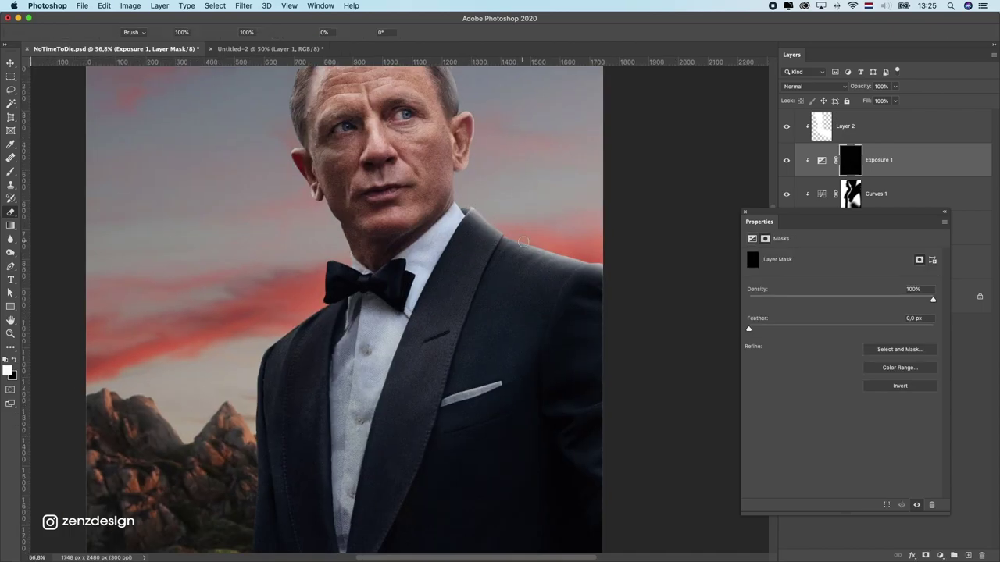
{"action": "key", "text": "b"}
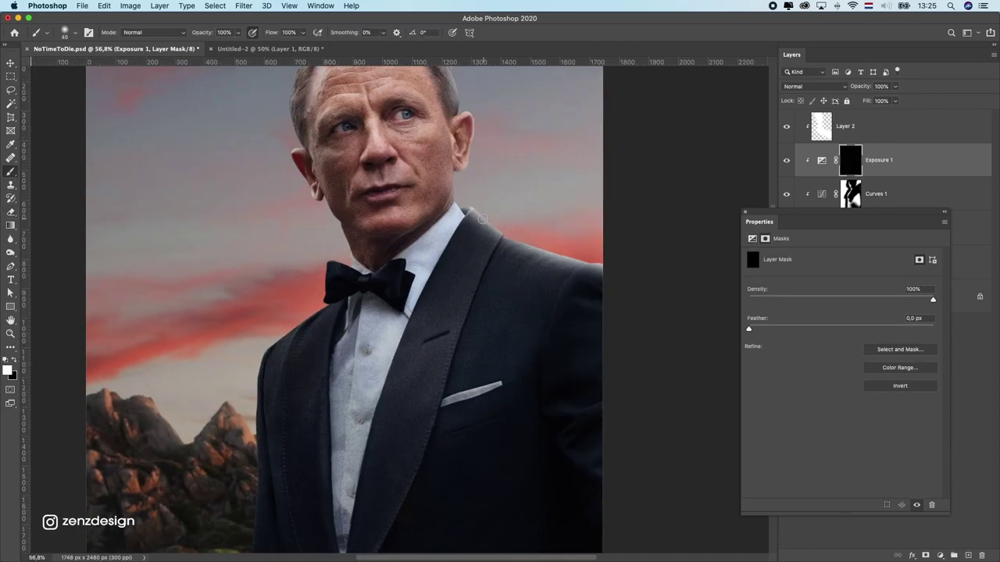
{"action": "left_click", "coordinate": [744, 212]}
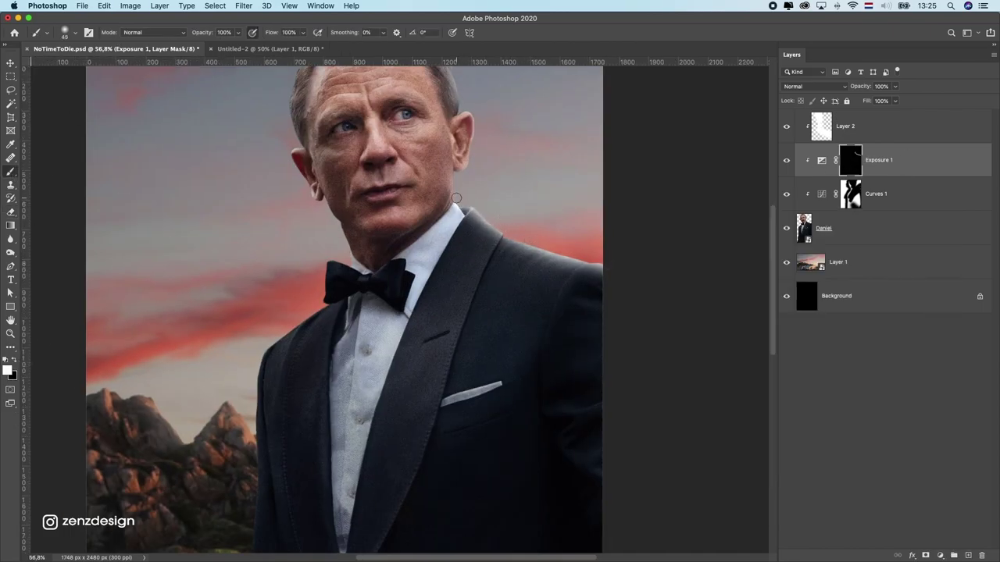
{"action": "scroll", "coordinate": [473, 99], "scroll_direction": "up", "scroll_amount": 3}
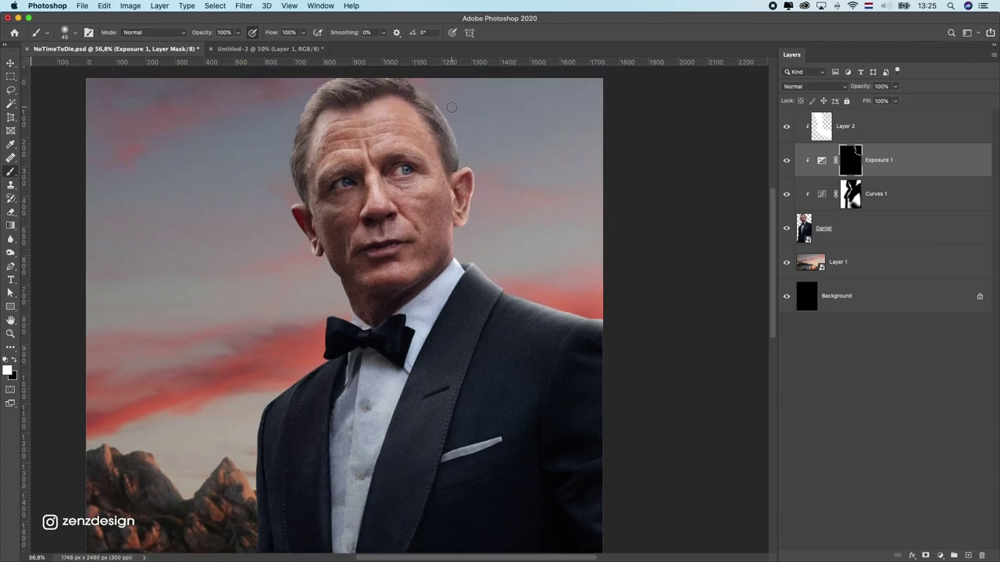
{"action": "scroll", "coordinate": [315, 282], "scroll_direction": "down", "scroll_amount": 2}
{"action": "scroll", "coordinate": [483, 296], "scroll_direction": "up", "scroll_amount": 2}
Turn the pen path tracing the lapel into a selection
{"action": "key", "text": "p"}
{"action": "scroll", "coordinate": [438, 277], "scroll_direction": "down", "scroll_amount": 3}
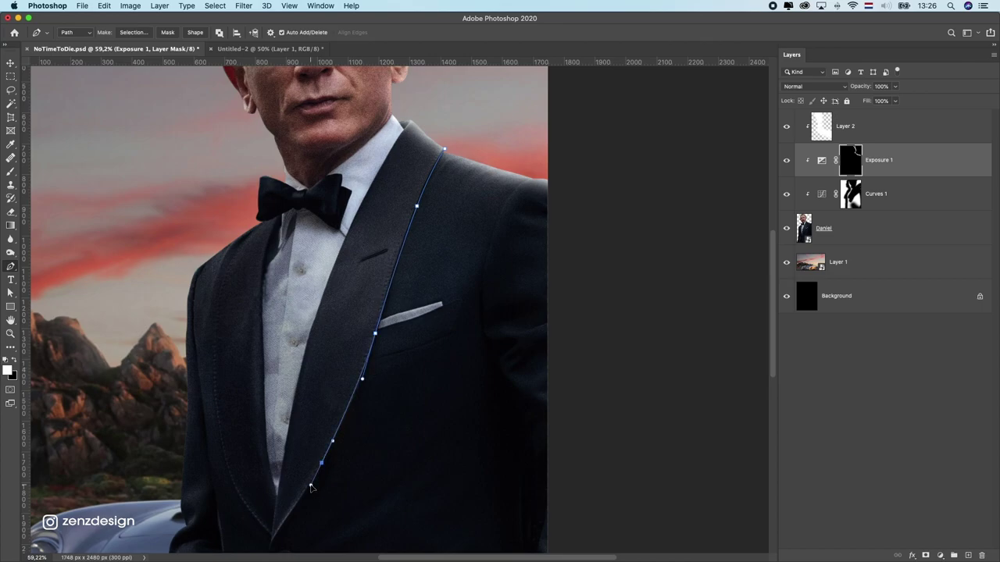
{"action": "right_click", "coordinate": [428, 151]}
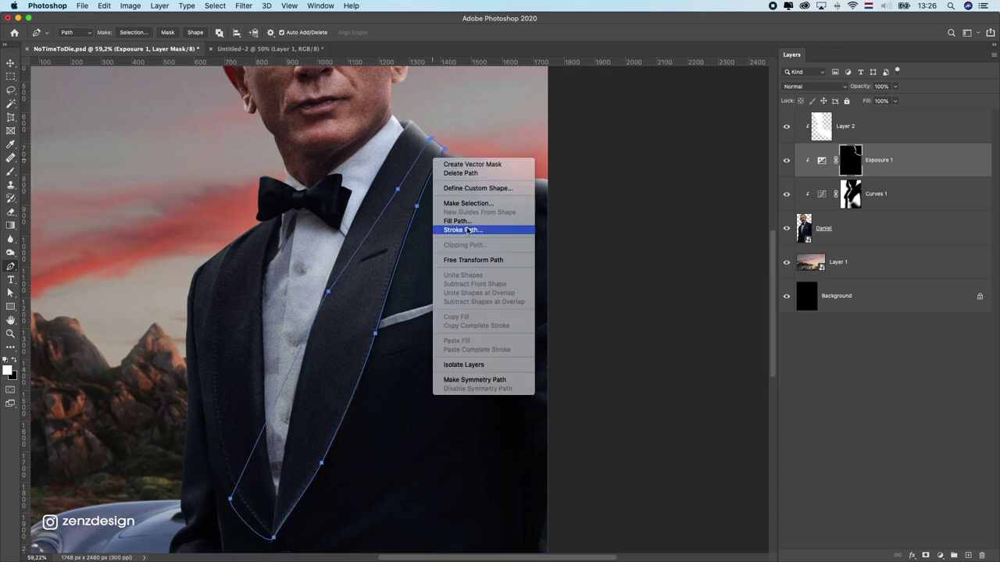
{"action": "left_click", "coordinate": [468, 226]}
{"action": "left_click", "coordinate": [517, 197]}
Paint a white highlight along the lower lapel edge on a new Layer 3, then deselect
{"action": "key", "text": "b"}
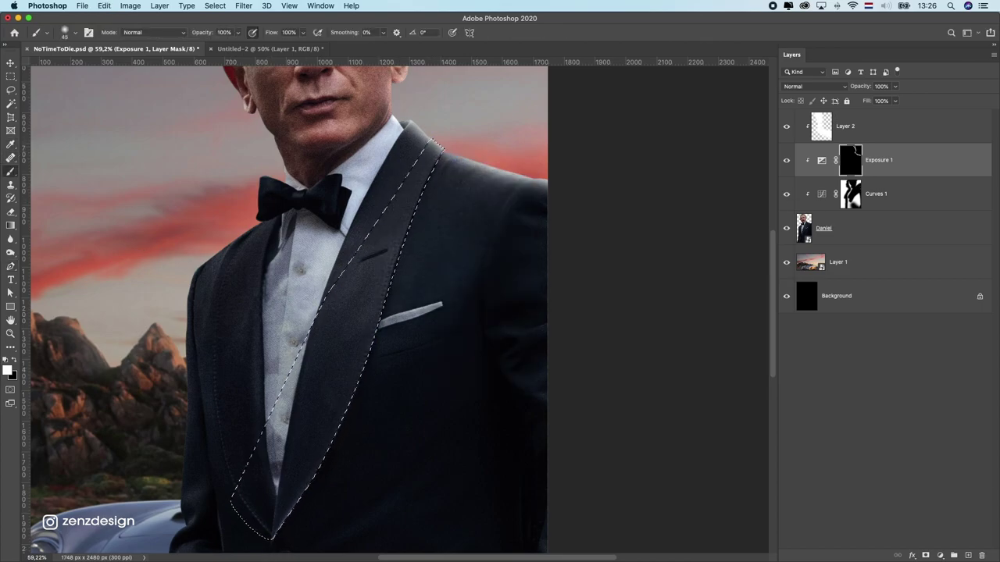
{"action": "left_click", "coordinate": [967, 556]}
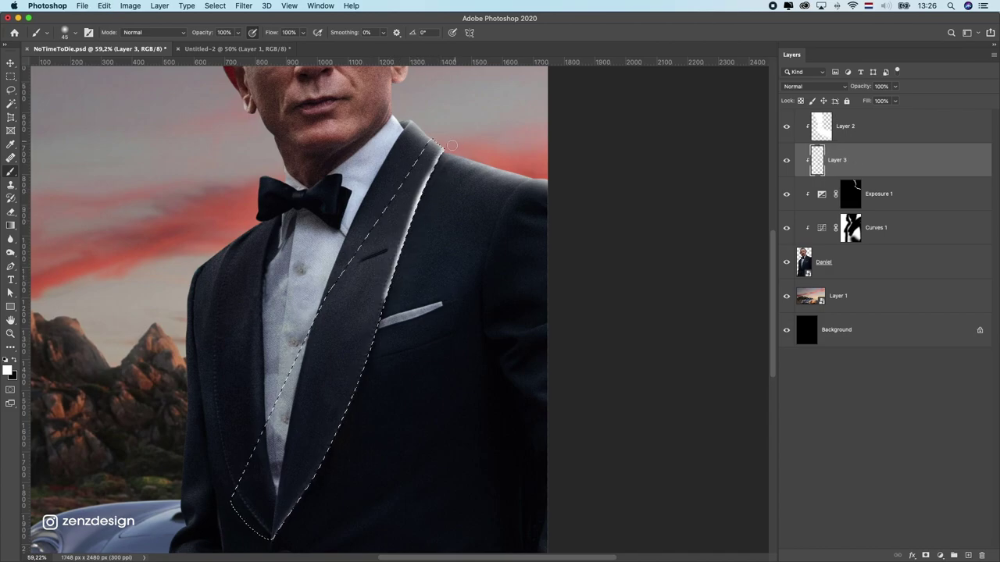
{"action": "scroll", "coordinate": [438, 179], "scroll_direction": "down", "scroll_amount": 2}
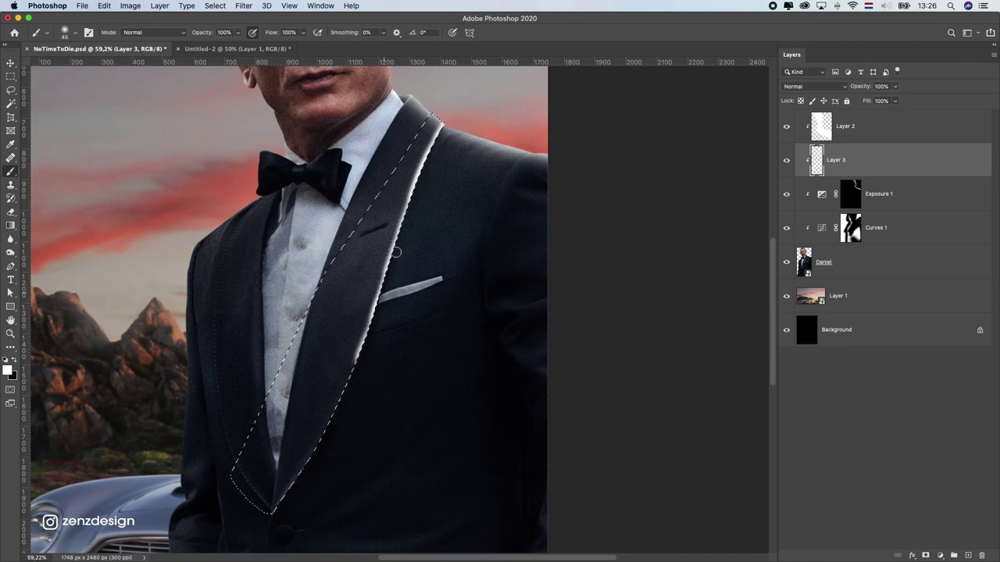
{"action": "scroll", "coordinate": [378, 314], "scroll_direction": "down", "scroll_amount": 3}
{"action": "scroll", "coordinate": [329, 337], "scroll_direction": "down", "scroll_amount": 2}
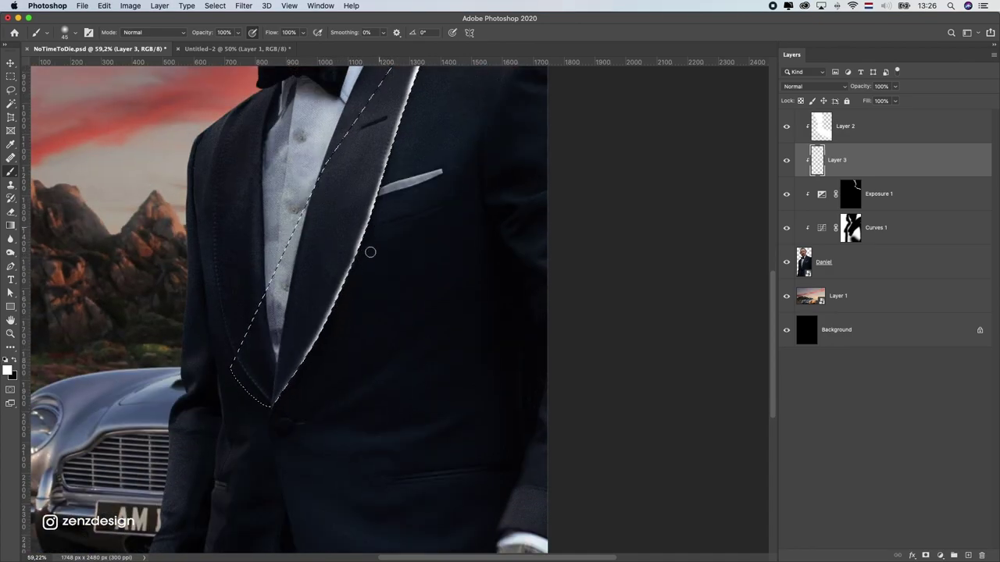
{"action": "left_click_drag", "start_coordinate": [362, 260], "coordinate": [298, 379]}
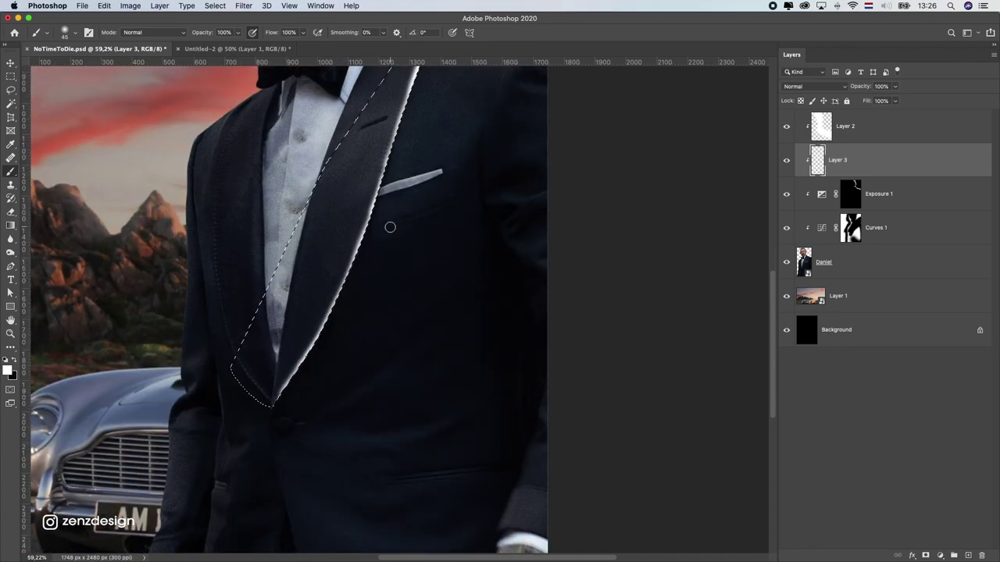
{"action": "scroll", "coordinate": [390, 227], "scroll_direction": "up", "scroll_amount": 2}
{"action": "key", "text": "m"}
{"action": "key", "text": "ctrl+d"}
{"action": "key", "text": "ctrl+0"}
{"action": "scroll", "coordinate": [872, 104], "scroll_direction": "up", "scroll_amount": 3}
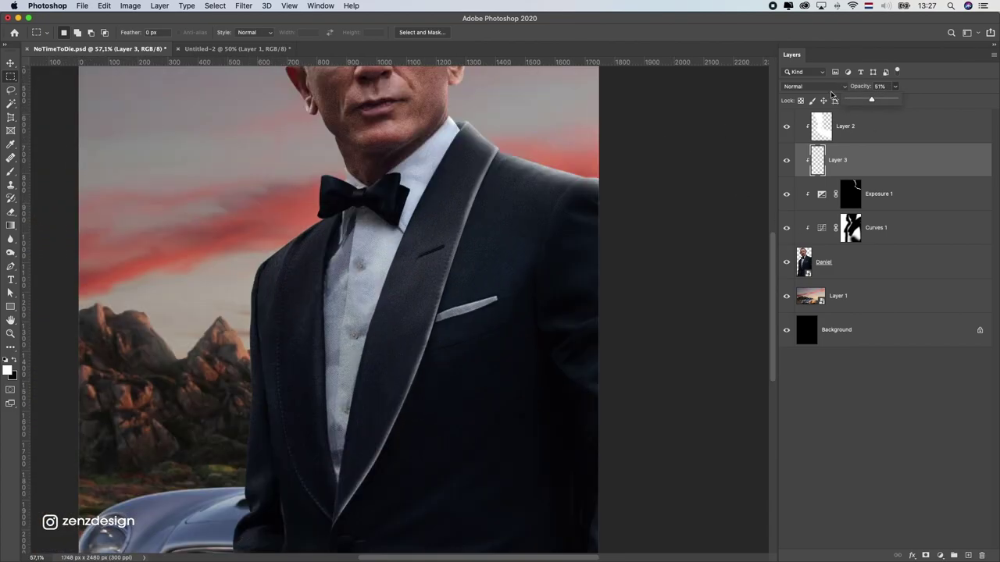
{"action": "key", "text": "ctrl+0"}
Set Layer 3 to Screen blend mode and give it a layer mask
{"action": "left_click", "coordinate": [814, 86]}
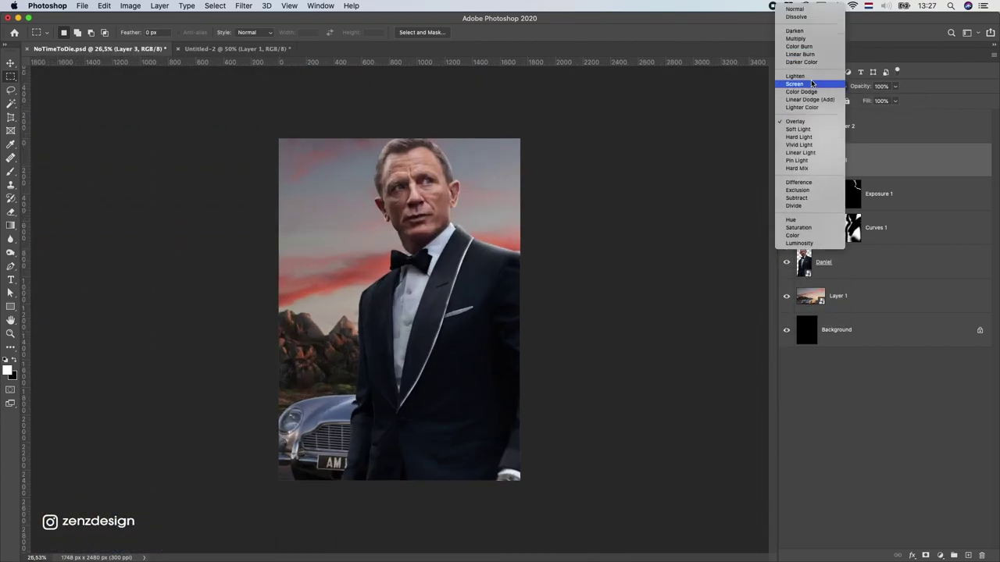
{"action": "scroll", "coordinate": [402, 279], "scroll_direction": "up", "scroll_amount": 1}
{"action": "key", "text": "b"}
{"action": "left_click", "coordinate": [926, 556]}
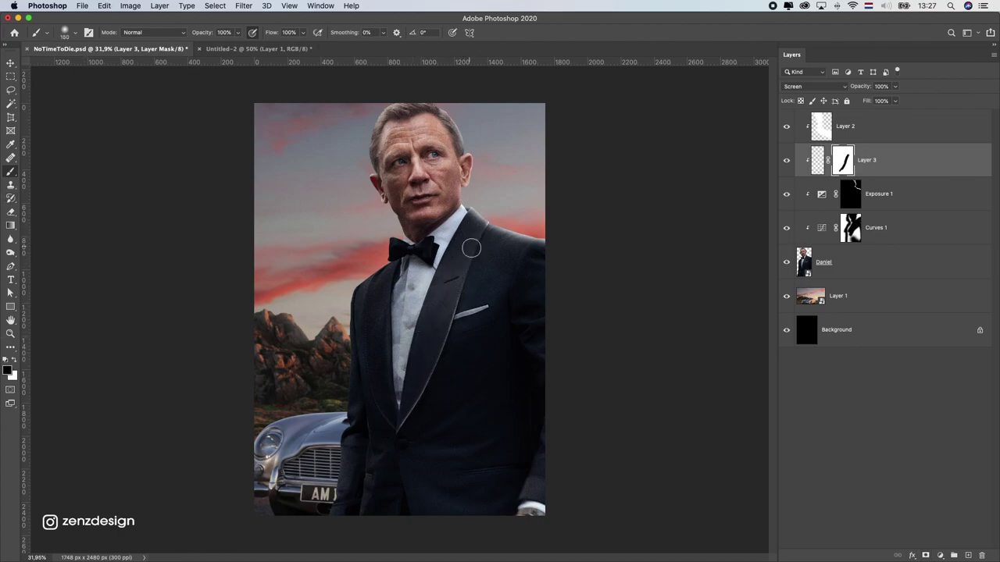
{"action": "scroll", "coordinate": [395, 391], "scroll_direction": "down", "scroll_amount": 1}
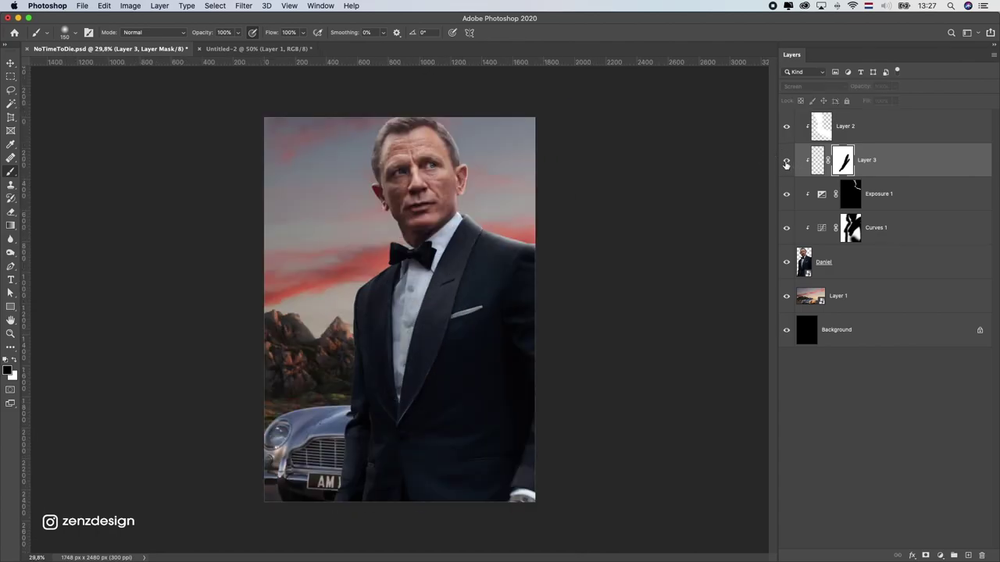
Make the pasteboard area around the canvas black
{"action": "right_click", "coordinate": [617, 160]}
{"action": "left_click", "coordinate": [641, 171]}
{"action": "scroll", "coordinate": [493, 231], "scroll_direction": "up", "scroll_amount": 10}
Add a new layer and paint a light rim along the shoulder edge and near the collar
{"action": "key", "text": "ctrl+shift+alt+n"}
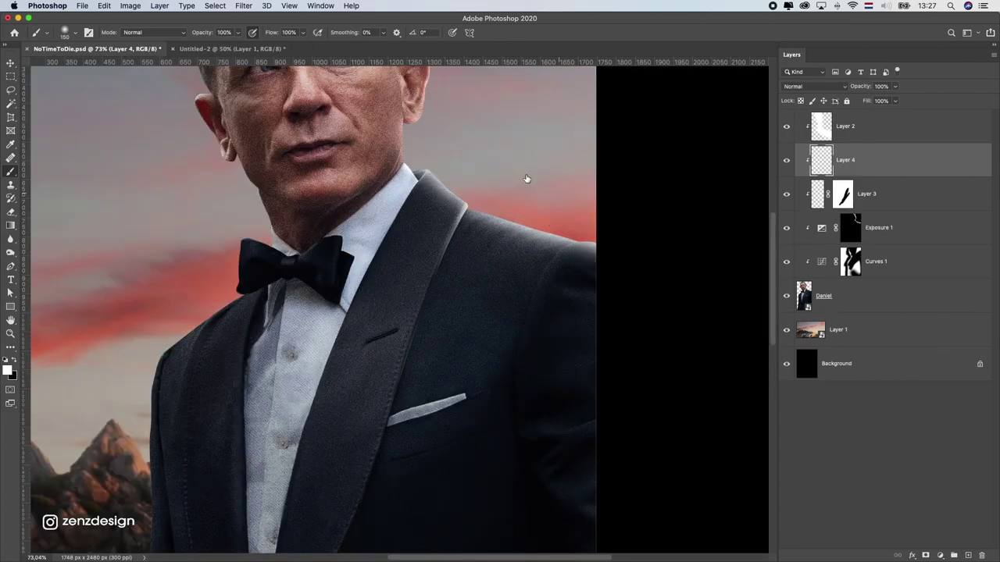
{"action": "left_click_drag", "start_coordinate": [508, 213], "coordinate": [609, 242]}
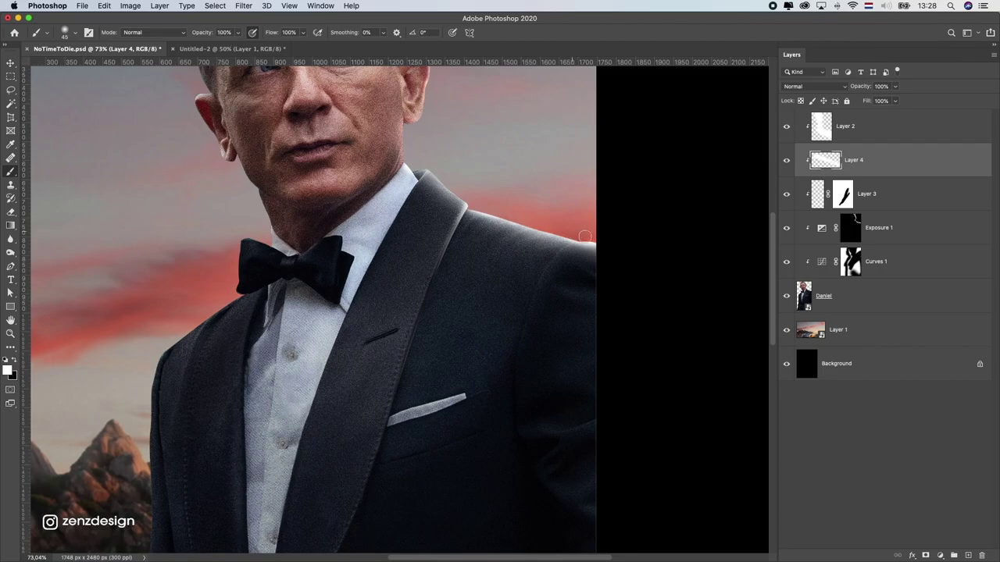
{"action": "left_click_drag", "start_coordinate": [436, 167], "coordinate": [454, 195]}
{"action": "scroll", "coordinate": [417, 187], "scroll_direction": "up", "scroll_amount": 2}
{"action": "scroll", "coordinate": [437, 156], "scroll_direction": "up", "scroll_amount": 5}
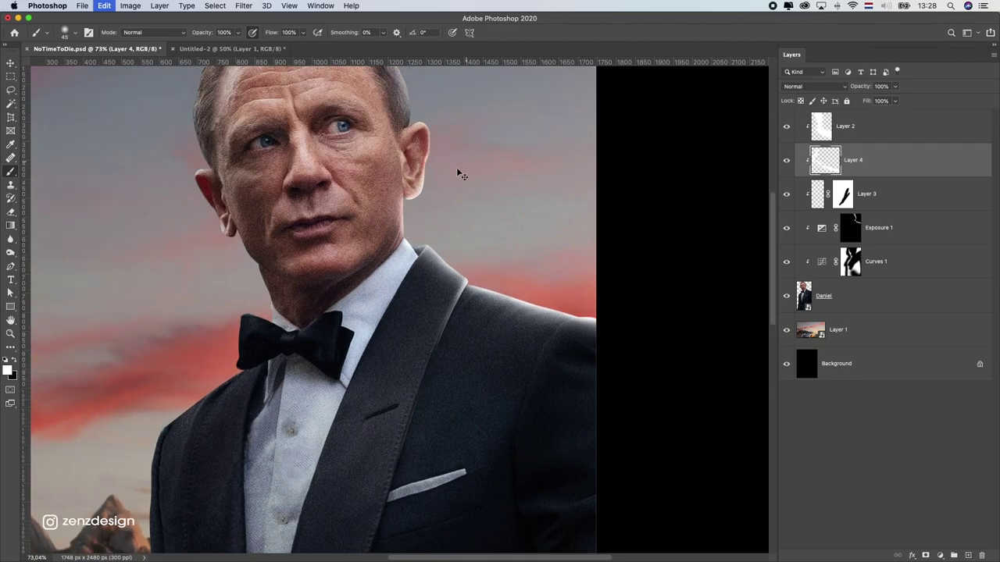
{"action": "scroll", "coordinate": [426, 125], "scroll_direction": "up", "scroll_amount": 2}
{"action": "scroll", "coordinate": [419, 189], "scroll_direction": "up", "scroll_amount": 2}
Undo the stray collar stroke and fit the whole poster in the window
{"action": "key", "text": "super+0"}
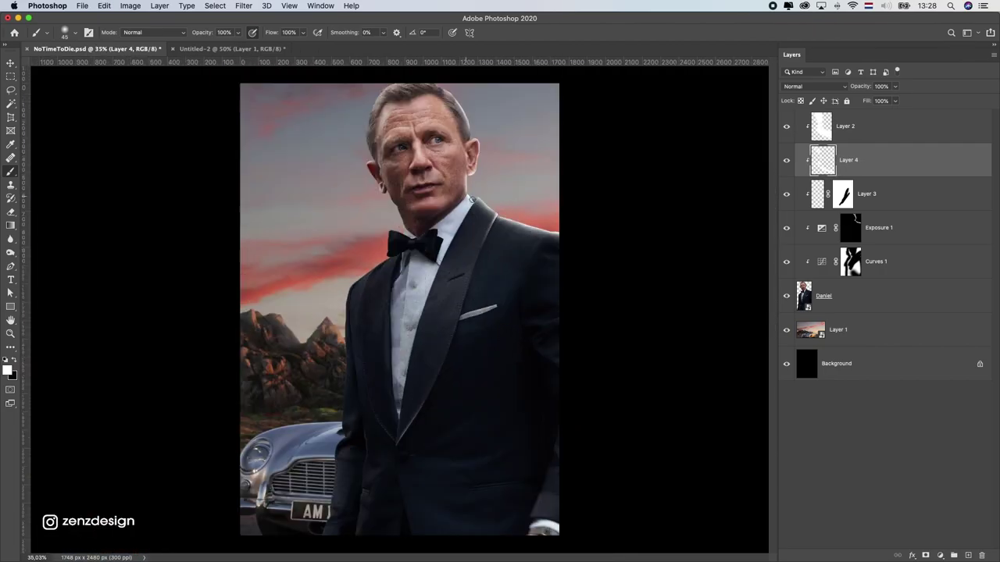
{"action": "scroll", "coordinate": [348, 136], "scroll_direction": "up", "scroll_amount": 10}
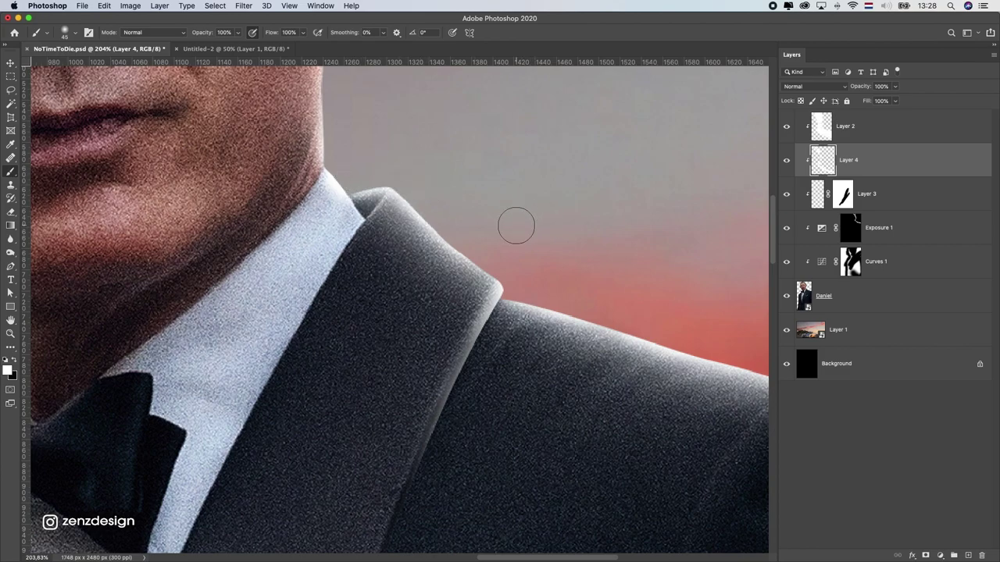
{"action": "scroll", "coordinate": [469, 218], "scroll_direction": "down", "scroll_amount": 2}
{"action": "scroll", "coordinate": [469, 219], "scroll_direction": "right", "scroll_amount": 2}
{"action": "key", "text": "super+z"}
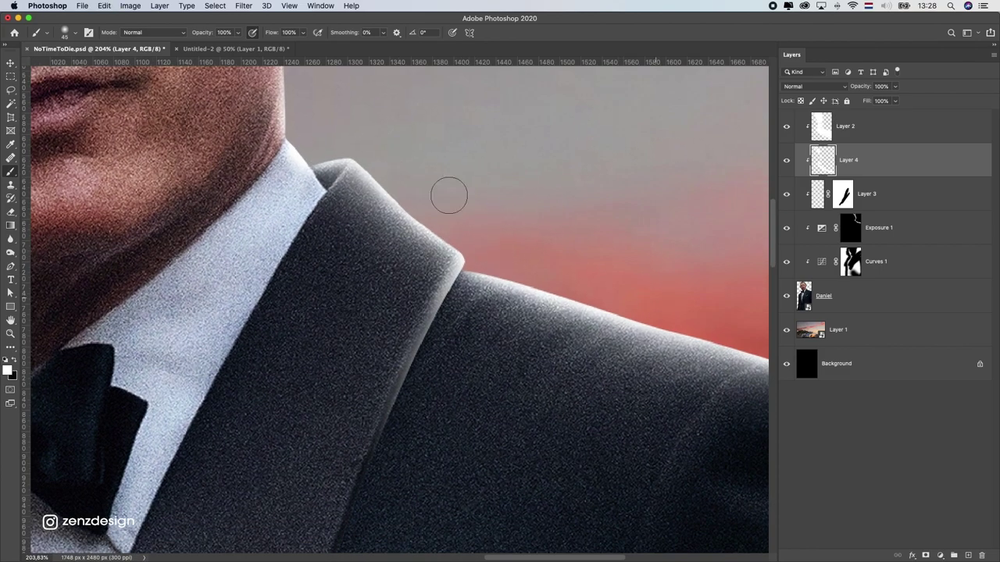
{"action": "key", "text": "super+0"}
{"action": "scroll", "coordinate": [468, 235], "scroll_direction": "up", "scroll_amount": 2}
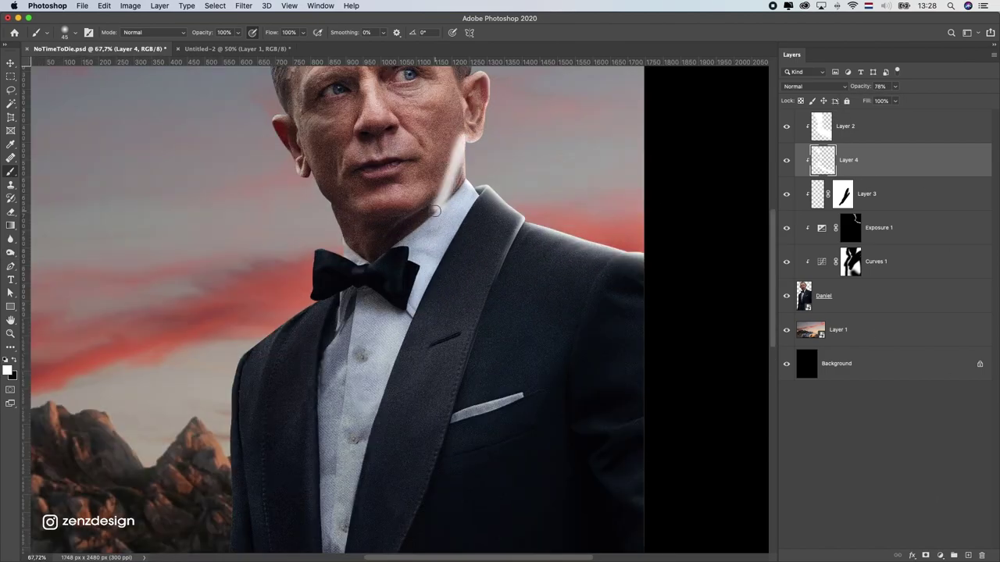
On a new Layer 5, paint a glow in the red sampled from the sky
{"action": "left_click", "coordinate": [968, 555]}
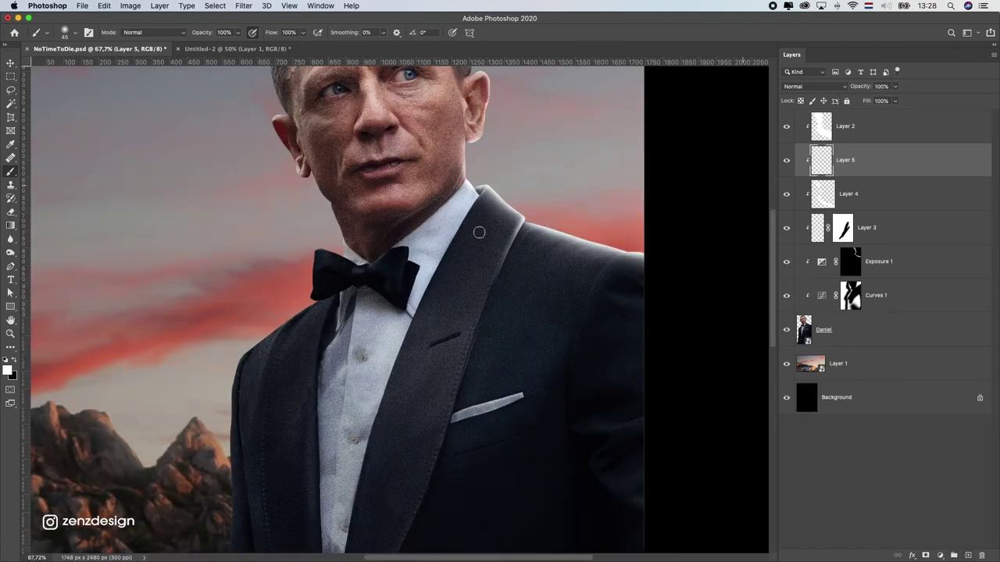
{"action": "scroll", "coordinate": [511, 226], "scroll_direction": "down", "scroll_amount": 2}
{"action": "left_click", "coordinate": [512, 227]}
{"action": "key", "text": "Return"}
{"action": "key", "text": "b"}
{"action": "left_click_drag", "start_coordinate": [406, 246], "coordinate": [437, 235]}
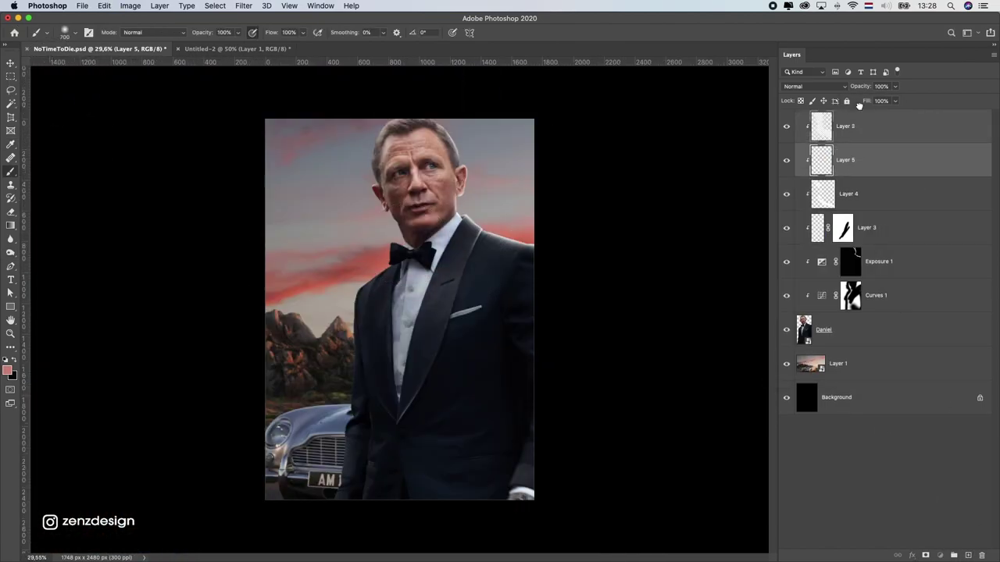
Unclip Layer 5, move it to the top, and scale the red glow up to about 261%
{"action": "right_click", "coordinate": [845, 160]}
{"action": "left_click", "coordinate": [828, 164]}
{"action": "key", "text": "v"}
{"action": "left_click_drag", "start_coordinate": [452, 157], "coordinate": [461, 191]}
{"action": "key", "text": "ctrl+t"}
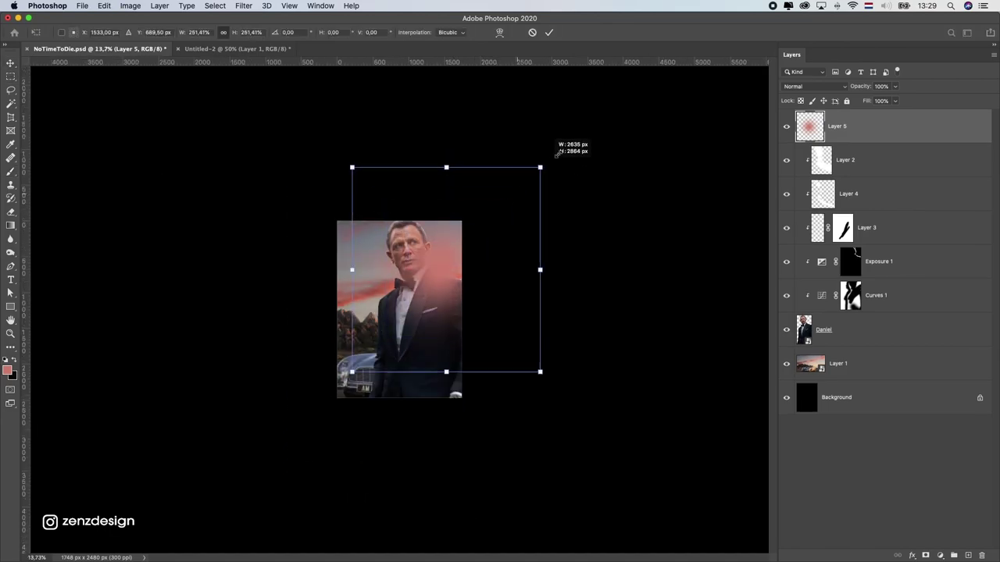
{"action": "left_click_drag", "start_coordinate": [553, 143], "coordinate": [567, 129]}
{"action": "key", "text": "Return"}
Lower the red glow's opacity and set its blend mode to Color
{"action": "key", "text": "5"}
{"action": "key", "text": "2"}
{"action": "left_click", "coordinate": [812, 86]}
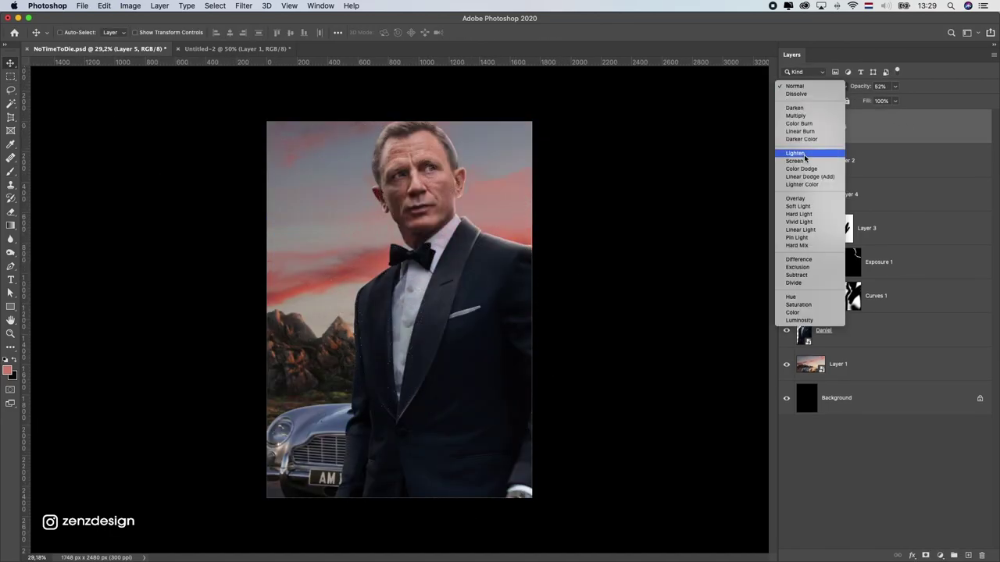
{"action": "left_click", "coordinate": [792, 313]}
{"action": "left_click", "coordinate": [808, 86]}
{"action": "key", "text": "Escape"}
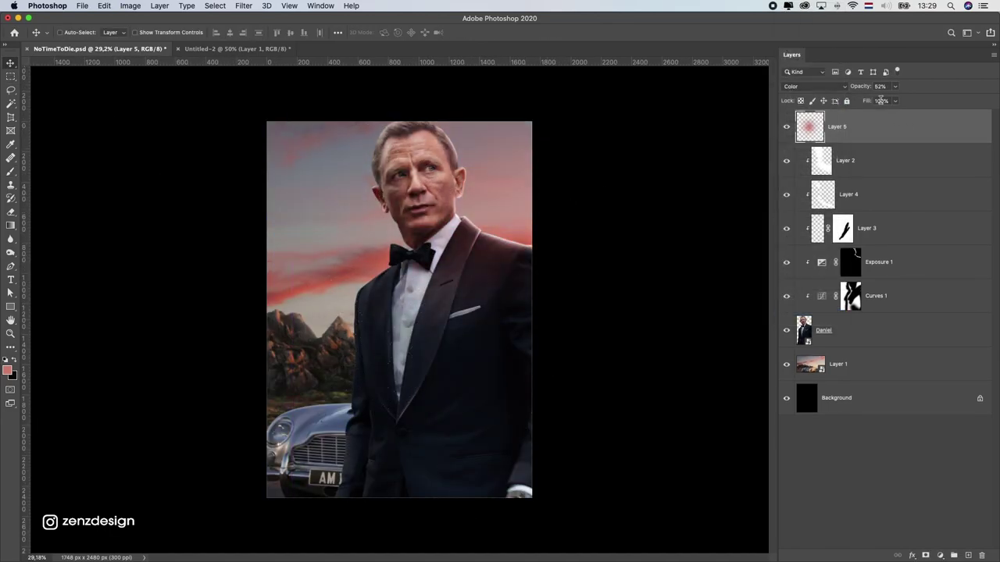
{"action": "key", "text": "ctrl+0"}
Try a moved, blue-shifted duplicate of the glow, then delete that copy
{"action": "key", "text": "ctrl+j"}
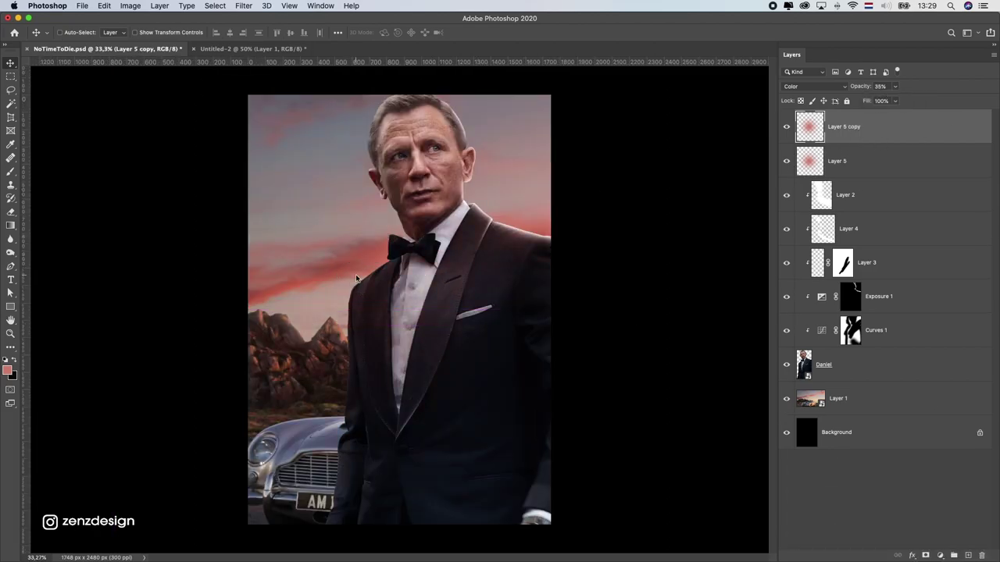
{"action": "scroll", "coordinate": [356, 279], "scroll_direction": "down", "scroll_amount": 5}
{"action": "left_click_drag", "start_coordinate": [356, 279], "coordinate": [384, 231]}
{"action": "key", "text": "ctrl+0"}
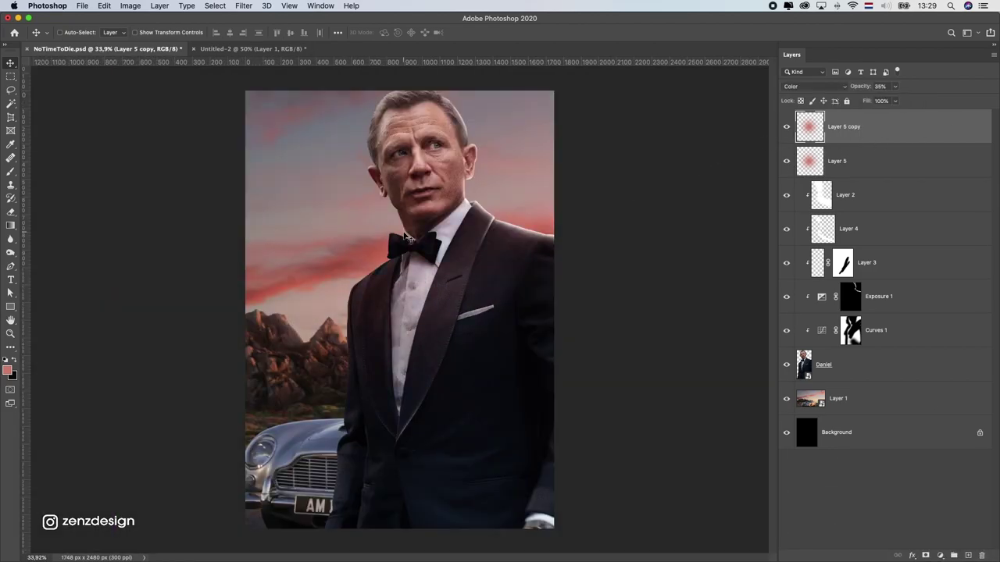
{"action": "key", "text": "ctrl+u"}
{"action": "left_click_drag", "start_coordinate": [649, 195], "coordinate": [685, 195]}
{"action": "key", "text": "Return"}
{"action": "mouse_move", "coordinate": [844, 127]}
{"action": "left_mouse_down"}
{"action": "mouse_move", "coordinate": [929, 523]}
{"action": "mouse_move", "coordinate": [981, 555]}
{"action": "left_mouse_up"}
{"action": "scroll", "coordinate": [400, 310], "scroll_direction": "down", "scroll_amount": 2}
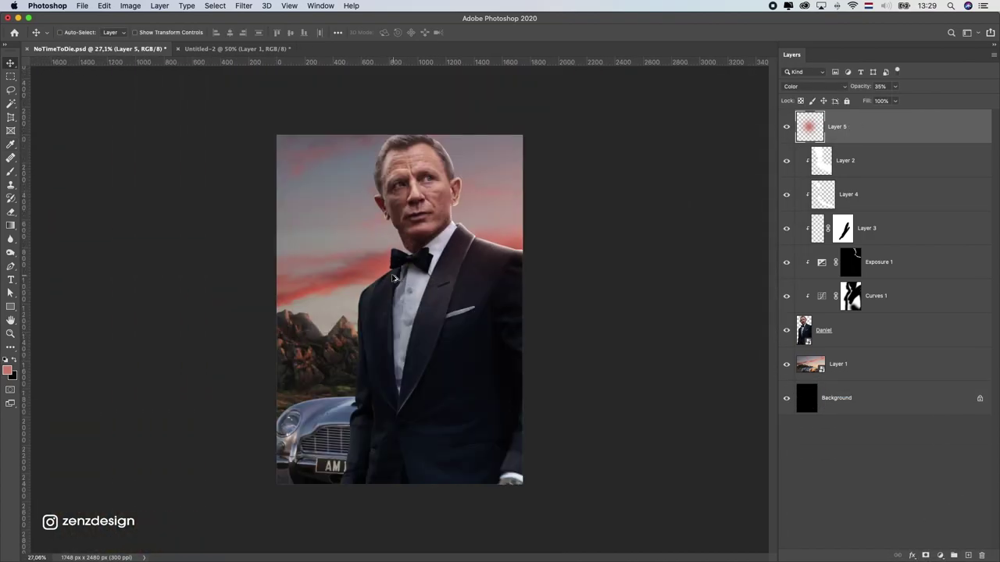
Paint a soft pale-orange glow in the sky on a new empty layer
{"action": "left_click", "coordinate": [968, 555]}
{"action": "key", "text": "b"}
{"action": "left_click", "coordinate": [7, 370]}
{"action": "left_click_drag", "start_coordinate": [747, 324], "coordinate": [746, 309]}
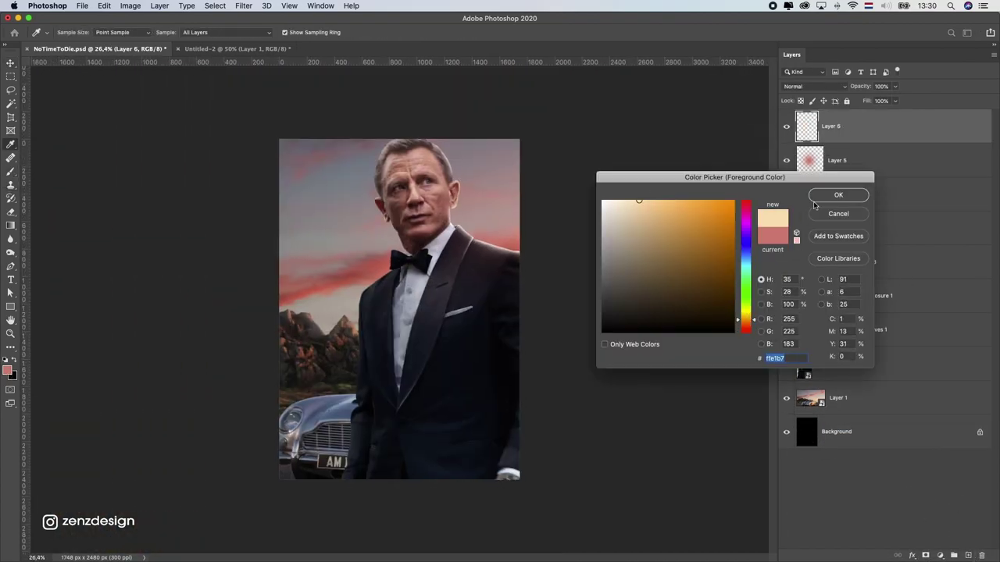
{"action": "left_click", "coordinate": [830, 194]}
{"action": "left_click", "coordinate": [348, 254]}
Set the glow to Screen, move it to the upper-right sky and enlarge it
{"action": "key", "text": "v"}
{"action": "left_click", "coordinate": [814, 86]}
{"action": "left_click", "coordinate": [812, 165]}
{"action": "left_click_drag", "start_coordinate": [406, 244], "coordinate": [557, 216]}
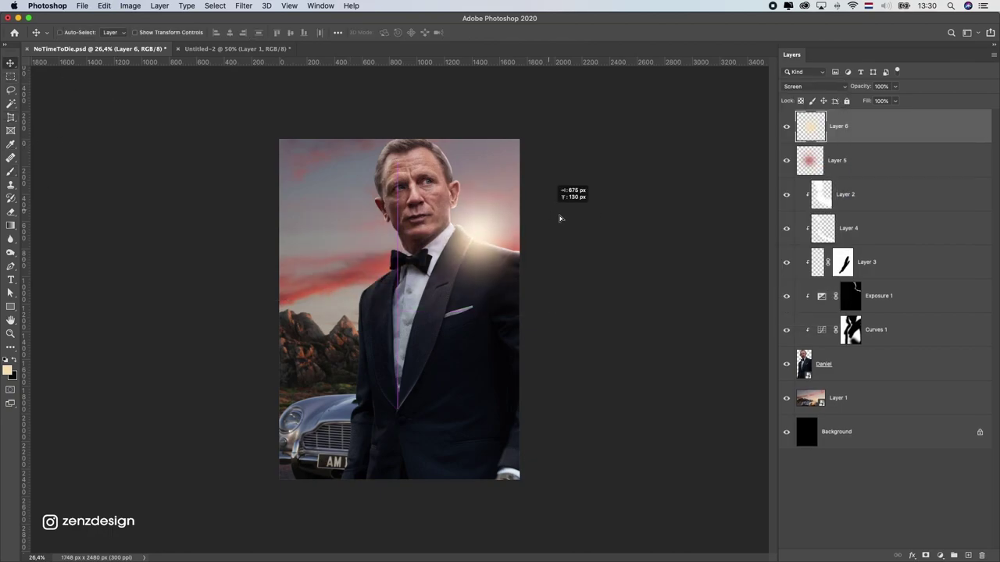
{"action": "scroll", "coordinate": [495, 245], "scroll_direction": "down", "scroll_amount": 1}
{"action": "key", "text": "ctrl+t"}
{"action": "left_click_drag", "start_coordinate": [575, 152], "coordinate": [631, 116]}
{"action": "key", "text": "Return"}
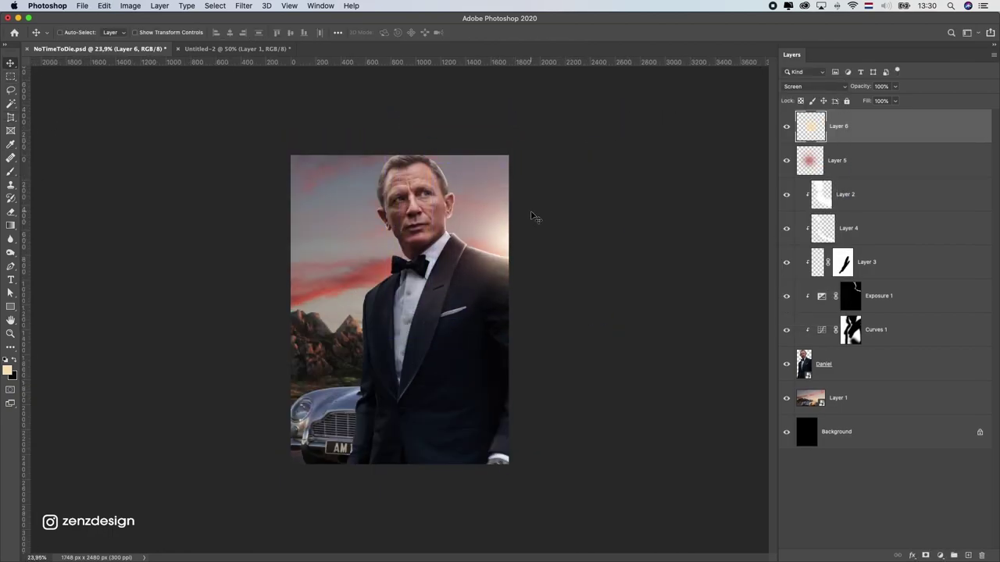
{"action": "scroll", "coordinate": [531, 211], "scroll_direction": "down", "scroll_amount": 2}
{"action": "scroll", "coordinate": [530, 207], "scroll_direction": "up", "scroll_amount": 2}
Switch the glow to Overlay, lower it, and duplicate it toward the shoulder
{"action": "left_click", "coordinate": [815, 86]}
{"action": "left_click", "coordinate": [815, 122]}
{"action": "key", "text": "ctrl+u"}
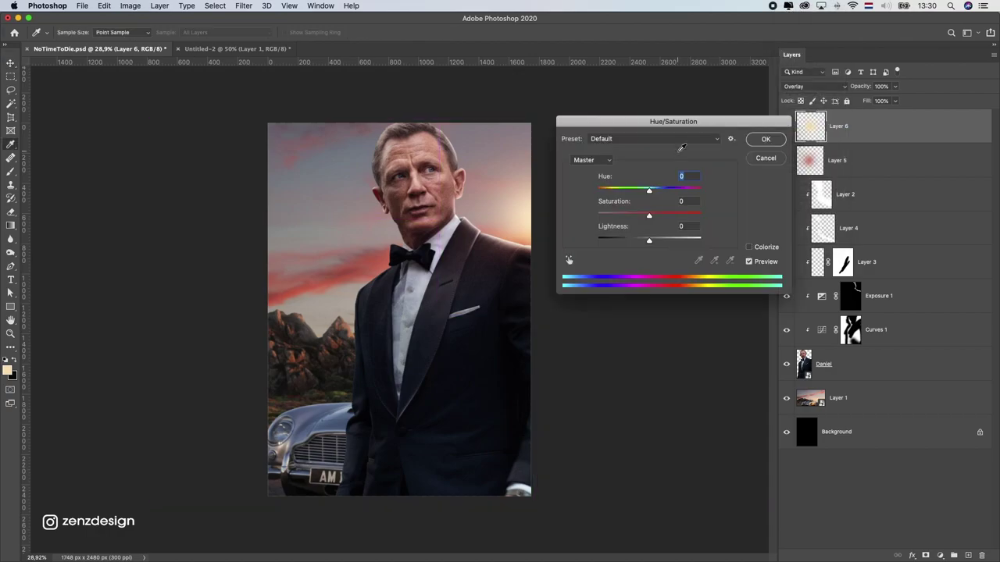
{"action": "key", "text": "Escape"}
{"action": "left_click_drag", "start_coordinate": [549, 184], "coordinate": [548, 232]}
{"action": "scroll", "coordinate": [569, 273], "scroll_direction": "down", "scroll_amount": 1}
{"action": "left_click_drag", "start_coordinate": [810, 125], "coordinate": [952, 556]}
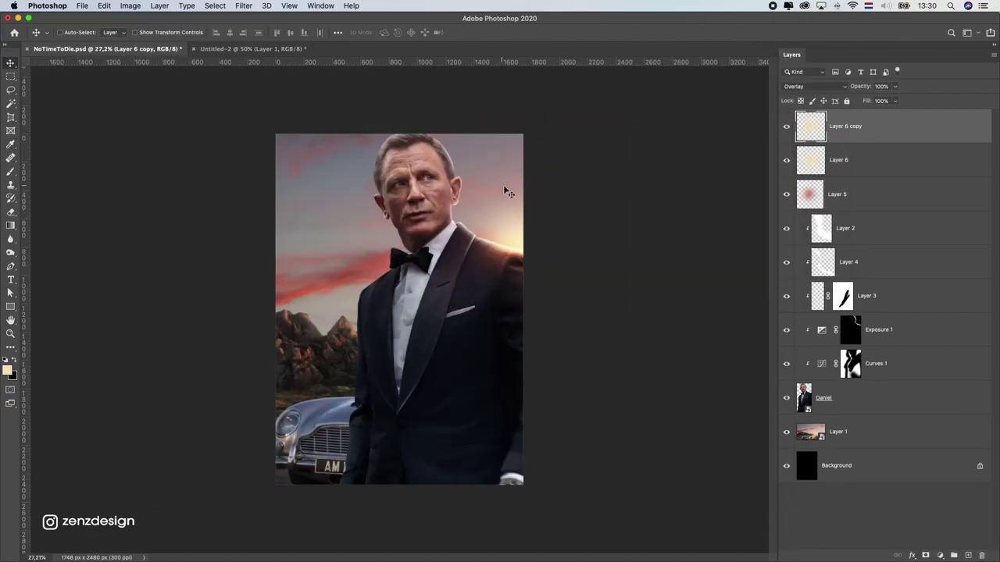
{"action": "mouse_move", "coordinate": [508, 192]}
{"action": "left_mouse_down"}
{"action": "mouse_move", "coordinate": [563, 193]}
{"action": "mouse_move", "coordinate": [625, 224]}
{"action": "left_mouse_up"}
Copy the glow onto the shoulder edge and stretch it up and to the right
{"action": "left_click_drag", "start_coordinate": [810, 126], "coordinate": [953, 555]}
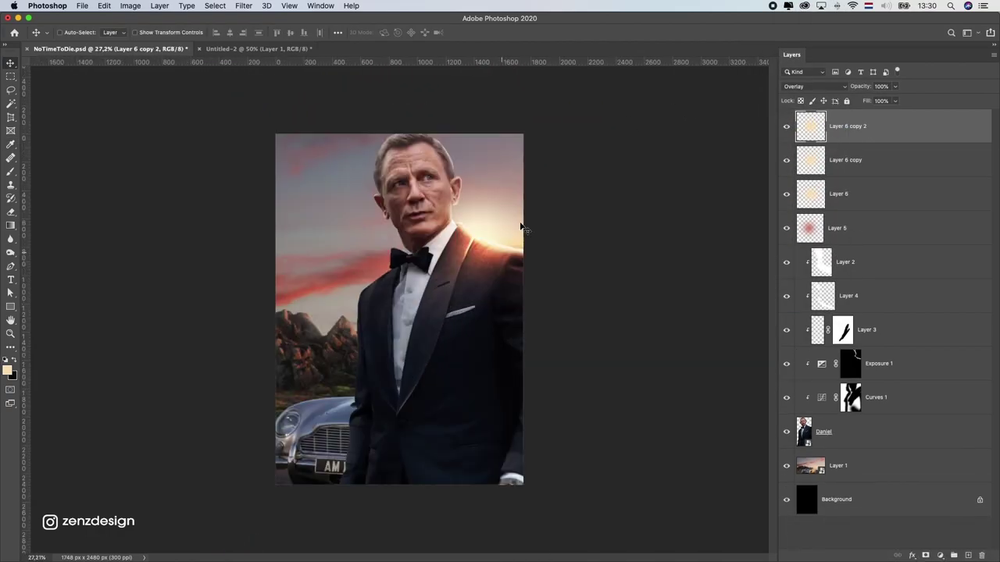
{"action": "left_click_drag", "start_coordinate": [538, 221], "coordinate": [569, 169]}
{"action": "scroll", "coordinate": [569, 170], "scroll_direction": "down", "scroll_amount": 3}
{"action": "key", "text": "ctrl+t"}
{"action": "left_click_drag", "start_coordinate": [423, 325], "coordinate": [484, 216]}
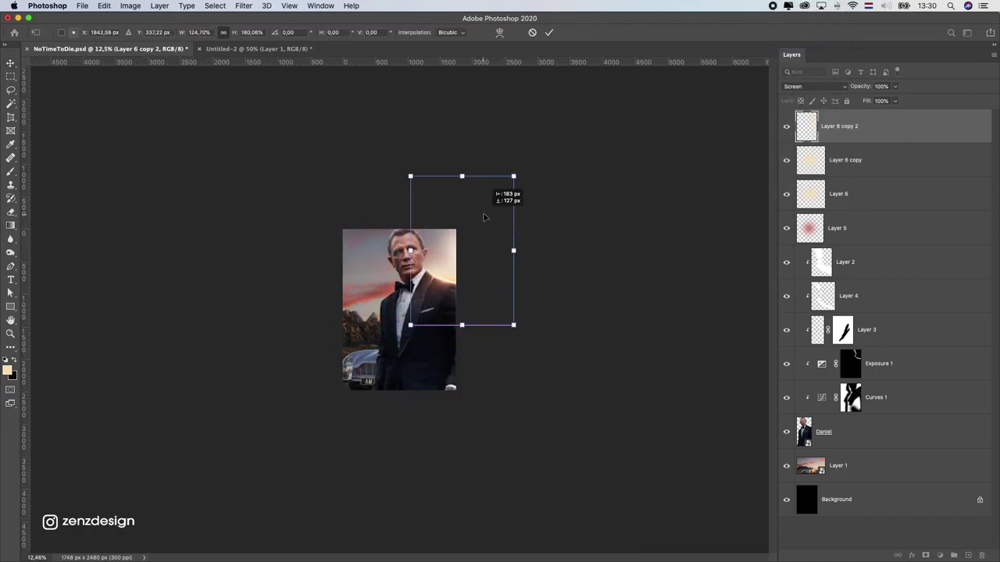
{"action": "key", "text": "Return"}
{"action": "scroll", "coordinate": [485, 222], "scroll_direction": "up", "scroll_amount": 3}
Add another glow copy and position it in the upper-right sky
{"action": "left_click_drag", "start_coordinate": [844, 160], "coordinate": [952, 556]}
{"action": "scroll", "coordinate": [524, 227], "scroll_direction": "down", "scroll_amount": 3}
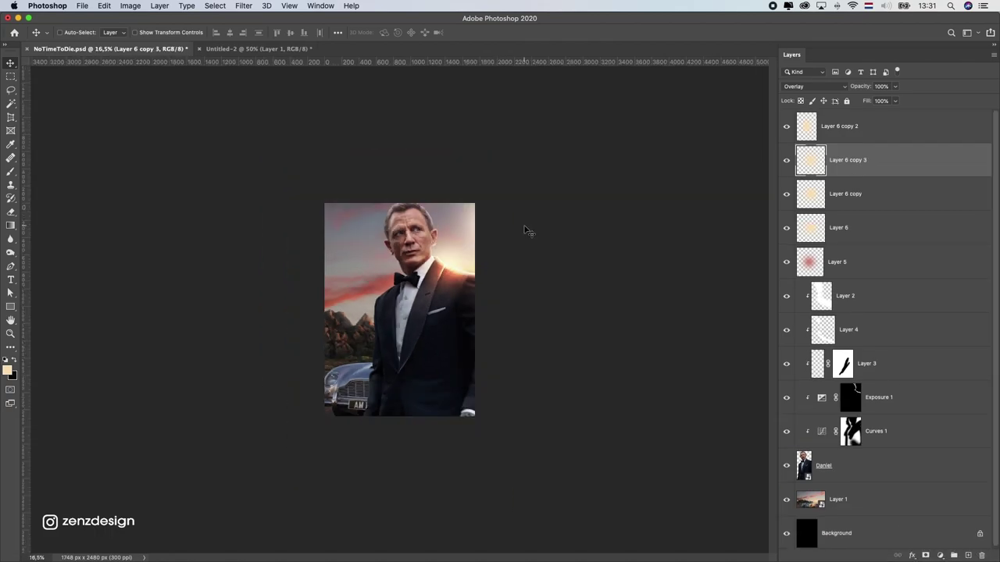
{"action": "left_click_drag", "start_coordinate": [524, 228], "coordinate": [512, 209]}
{"action": "key", "text": "ctrl+t"}
{"action": "key", "text": "Return"}
{"action": "scroll", "coordinate": [399, 309], "scroll_direction": "up", "scroll_amount": 3}
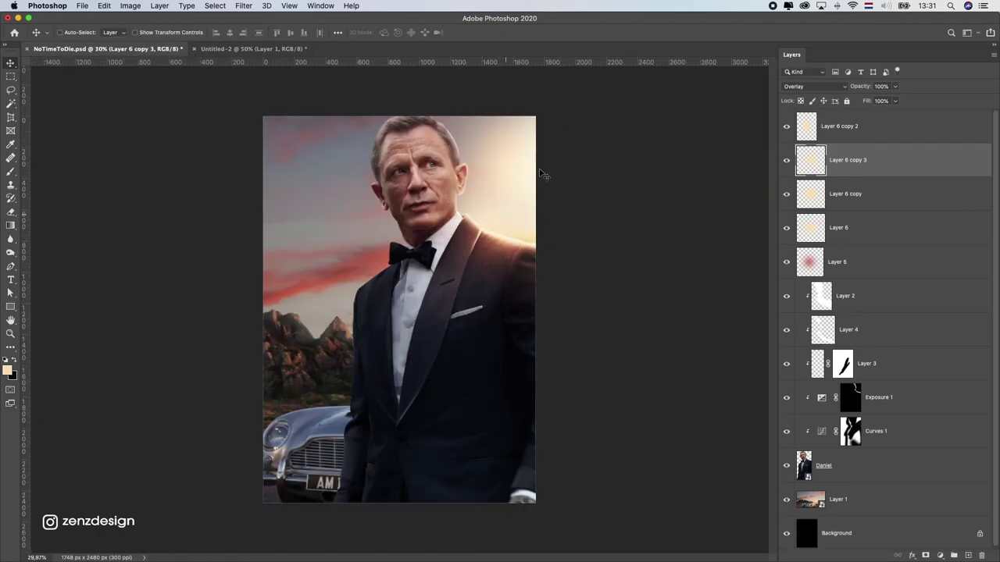
Add Hue/Saturation 1 above Exposure 1 and raise its saturation to +36
{"action": "scroll", "coordinate": [399, 309], "scroll_direction": "down", "scroll_amount": 3}
{"action": "left_click", "coordinate": [917, 431]}
{"action": "left_click", "coordinate": [940, 555]}
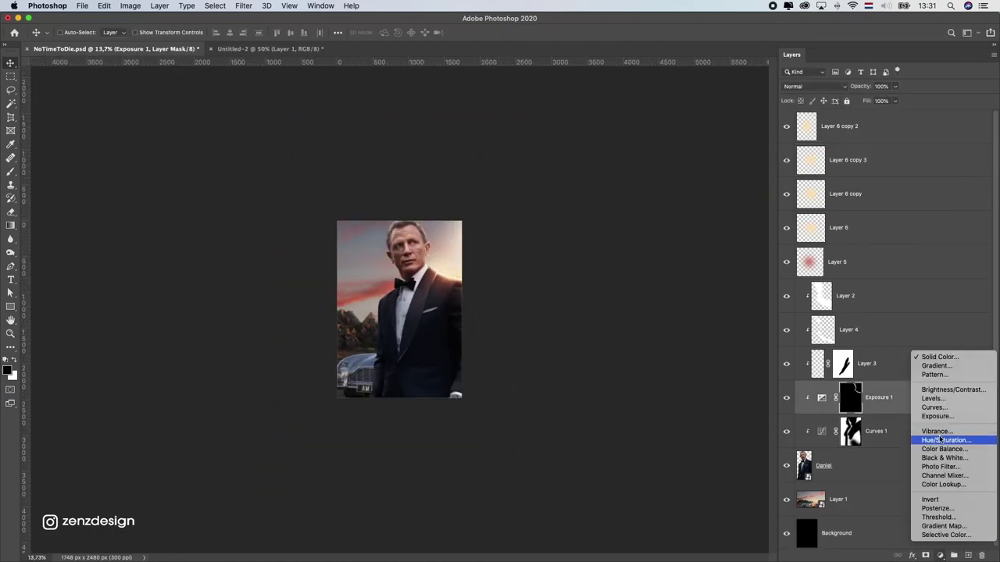
{"action": "left_click", "coordinate": [934, 440]}
{"action": "scroll", "coordinate": [607, 286], "scroll_direction": "up", "scroll_amount": 3}
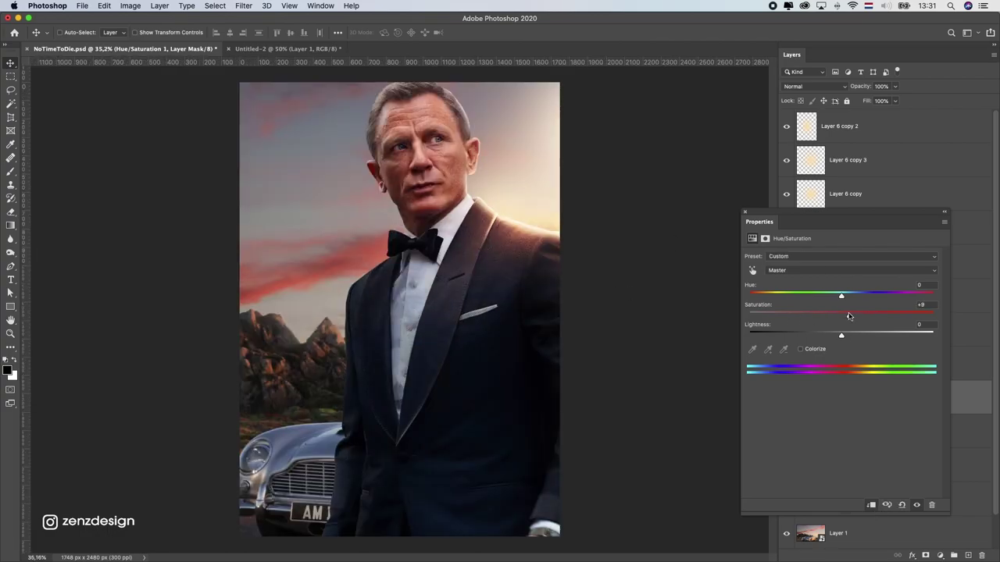
{"action": "left_click_drag", "start_coordinate": [792, 316], "coordinate": [867, 317]}
{"action": "left_click", "coordinate": [883, 364]}
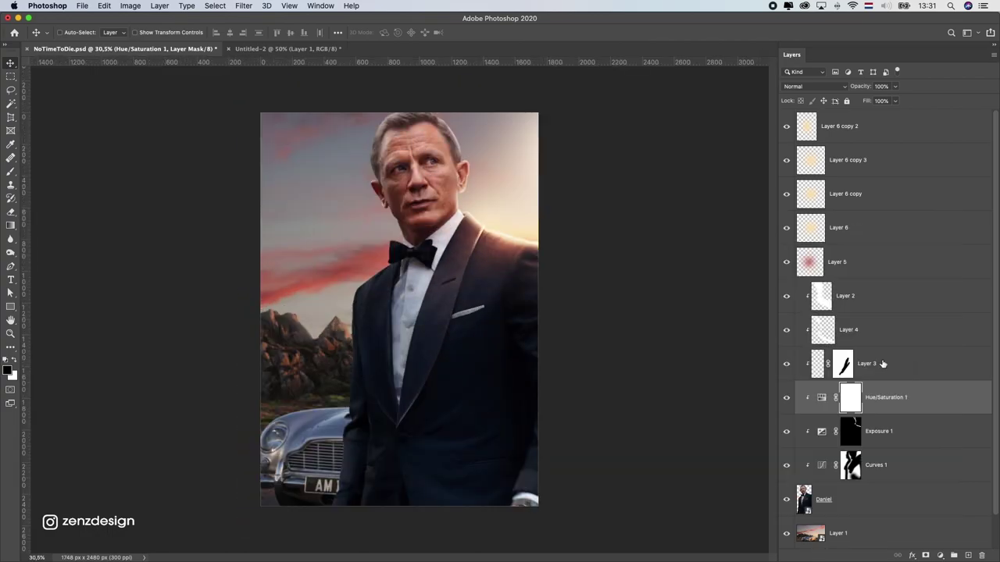
{"action": "left_click", "coordinate": [10, 171]}
{"action": "double_click", "coordinate": [822, 399]}
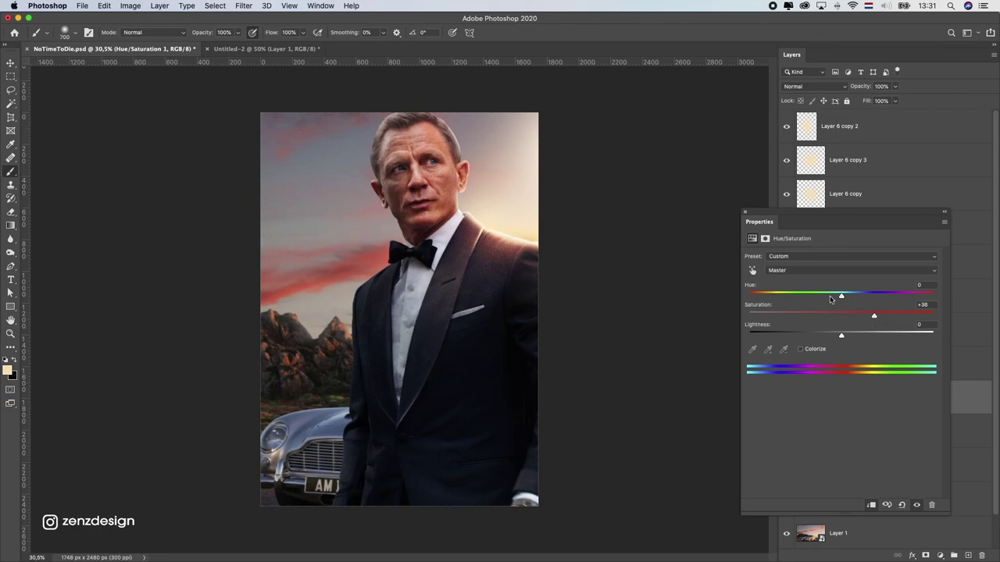
{"action": "left_click_drag", "start_coordinate": [874, 315], "coordinate": [858, 318]}
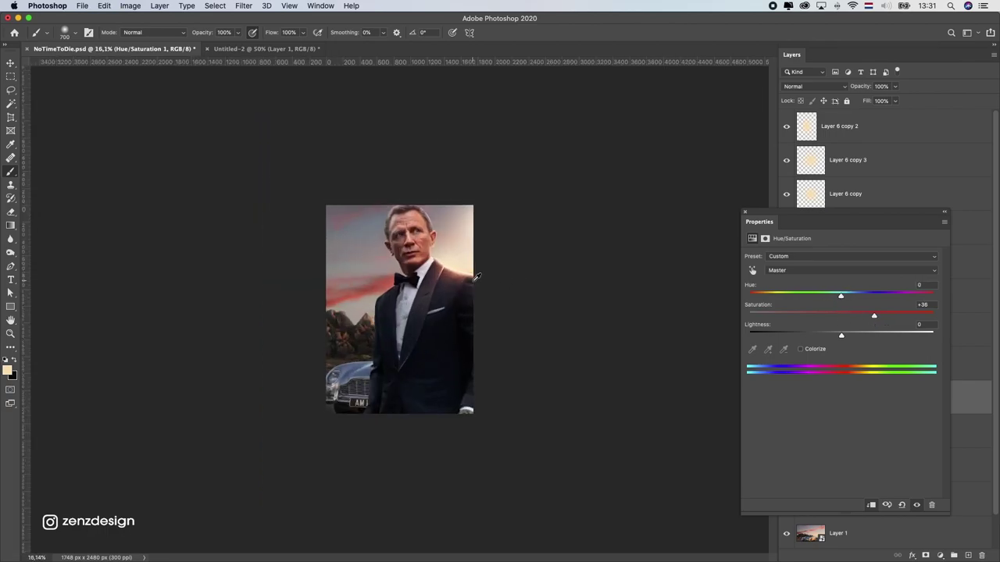
Add a second Hue/Saturation adjustment with saturation set to -31
{"action": "left_click", "coordinate": [939, 555]}
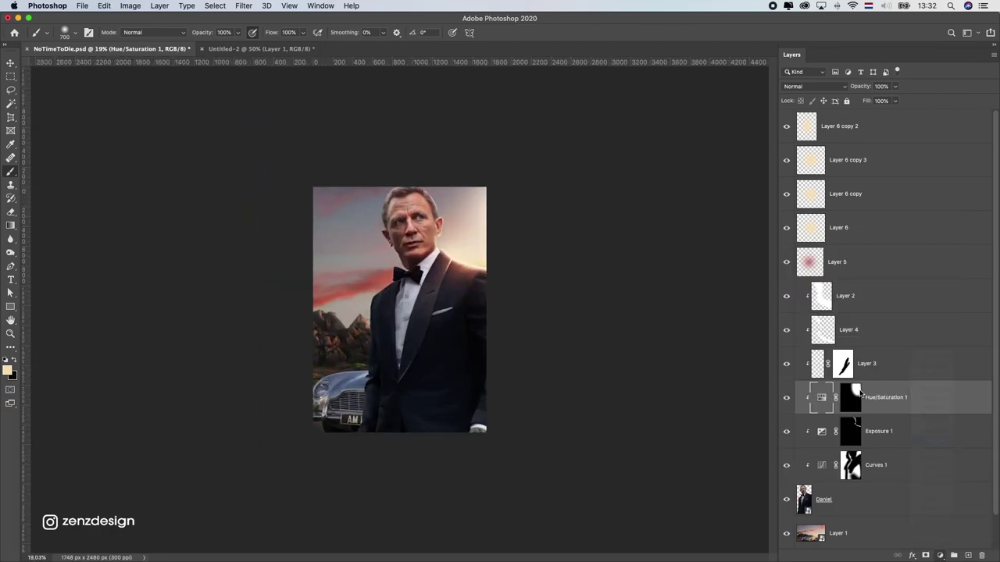
{"action": "left_click", "coordinate": [933, 416]}
{"action": "left_click", "coordinate": [853, 408]}
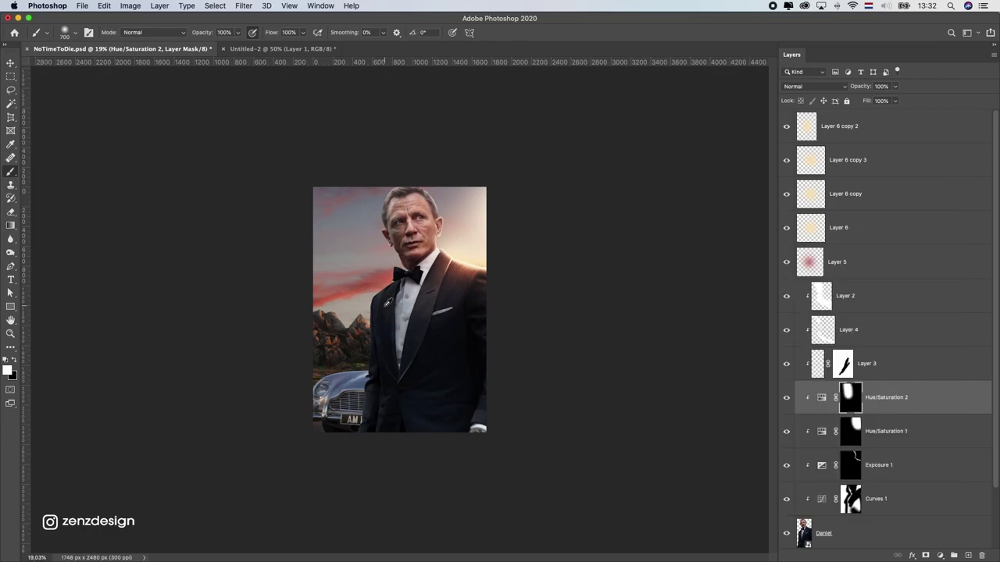
{"action": "scroll", "coordinate": [486, 408], "scroll_direction": "down", "scroll_amount": 1}
{"action": "left_click", "coordinate": [821, 397]}
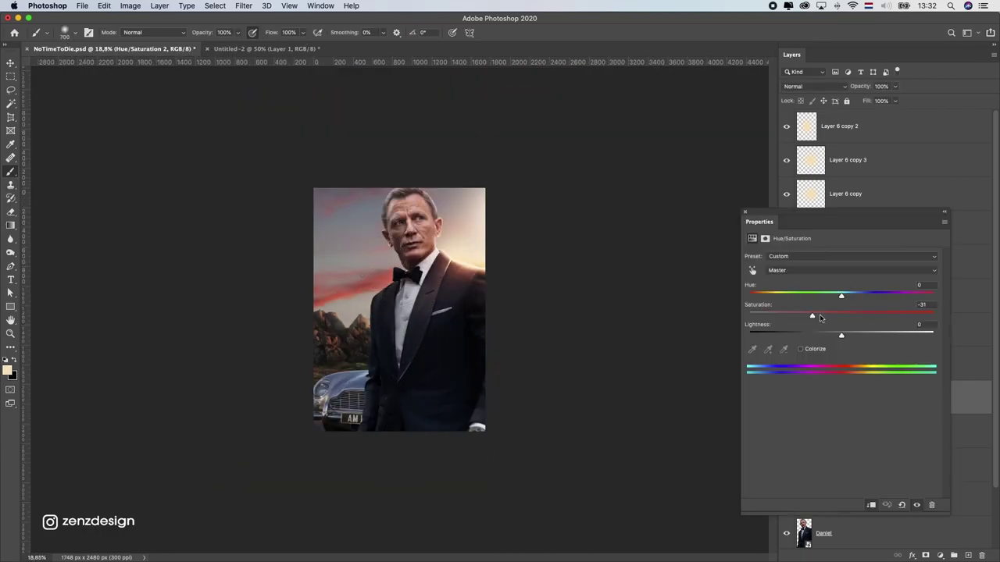
{"action": "key", "text": "ctrl+0"}
{"action": "left_click", "coordinate": [744, 215]}
Set Layer 2 to Screen blending and mask out part of it
{"action": "left_click", "coordinate": [848, 330]}
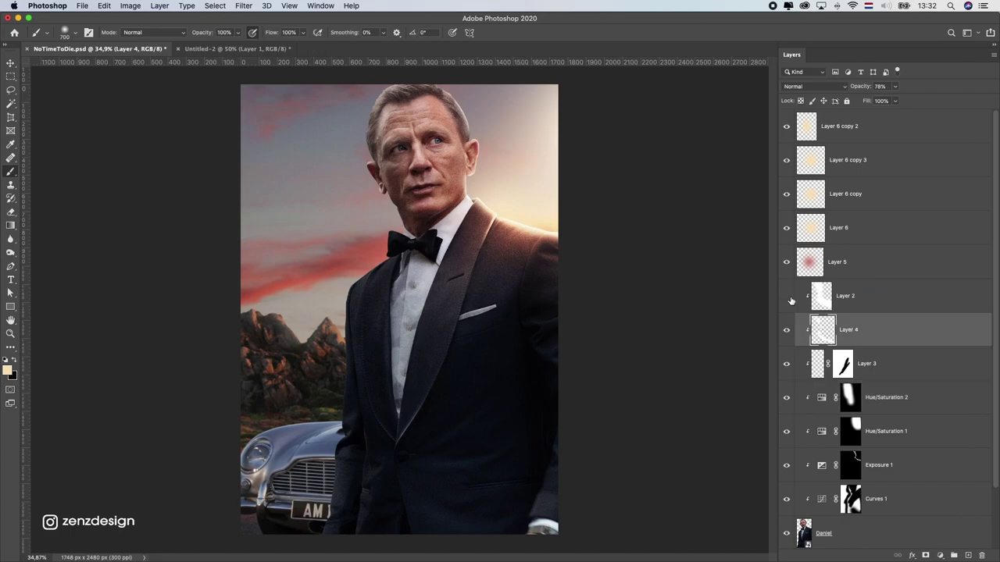
{"action": "key", "text": "ctrl+minus"}
{"action": "key", "text": "ctrl+minus"}
{"action": "key", "text": "ctrl+minus"}
{"action": "left_click", "coordinate": [845, 295]}
{"action": "left_click", "coordinate": [812, 86]}
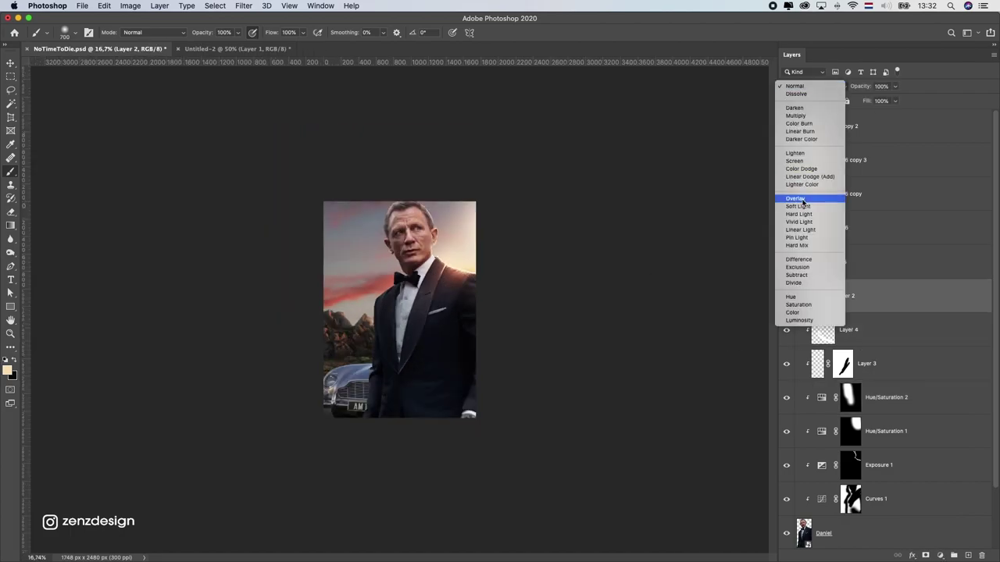
{"action": "left_click", "coordinate": [793, 161]}
{"action": "scroll", "coordinate": [409, 245], "scroll_direction": "up", "scroll_amount": 5}
{"action": "left_click", "coordinate": [925, 555]}
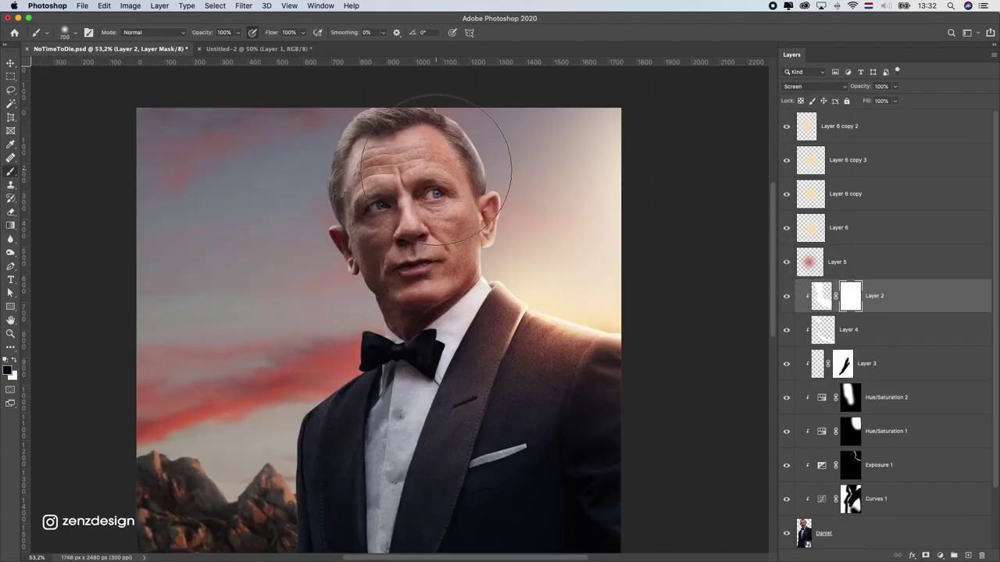
{"action": "left_click", "coordinate": [461, 187]}
Add a layer mask to Layer 4
{"action": "left_click", "coordinate": [848, 329]}
{"action": "left_click", "coordinate": [926, 555]}
{"action": "scroll", "coordinate": [373, 233], "scroll_direction": "down", "scroll_amount": 5}
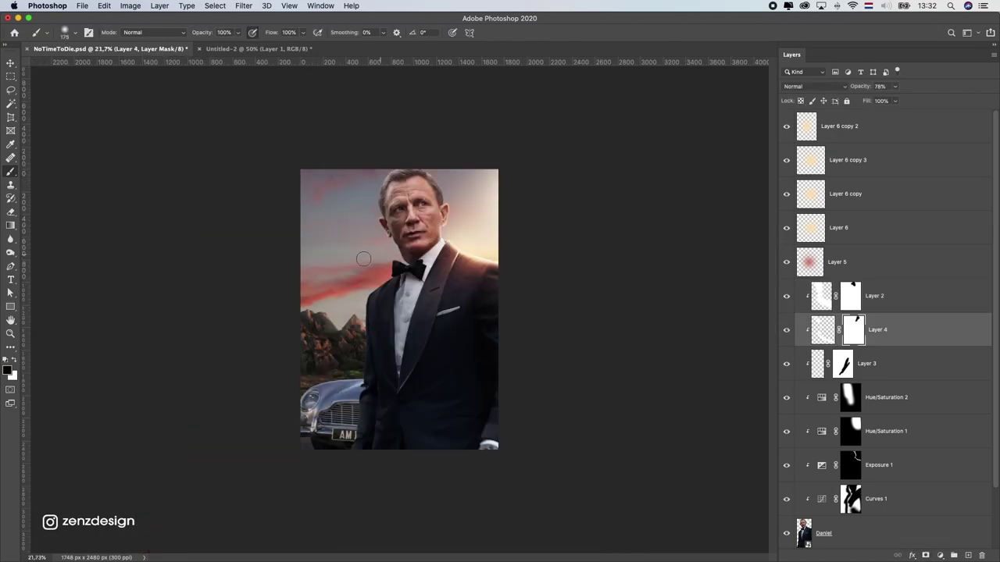
{"action": "scroll", "coordinate": [373, 233], "scroll_direction": "up", "scroll_amount": 3}
{"action": "scroll", "coordinate": [415, 196], "scroll_direction": "down", "scroll_amount": 3}
{"action": "scroll", "coordinate": [415, 196], "scroll_direction": "up", "scroll_amount": 3}
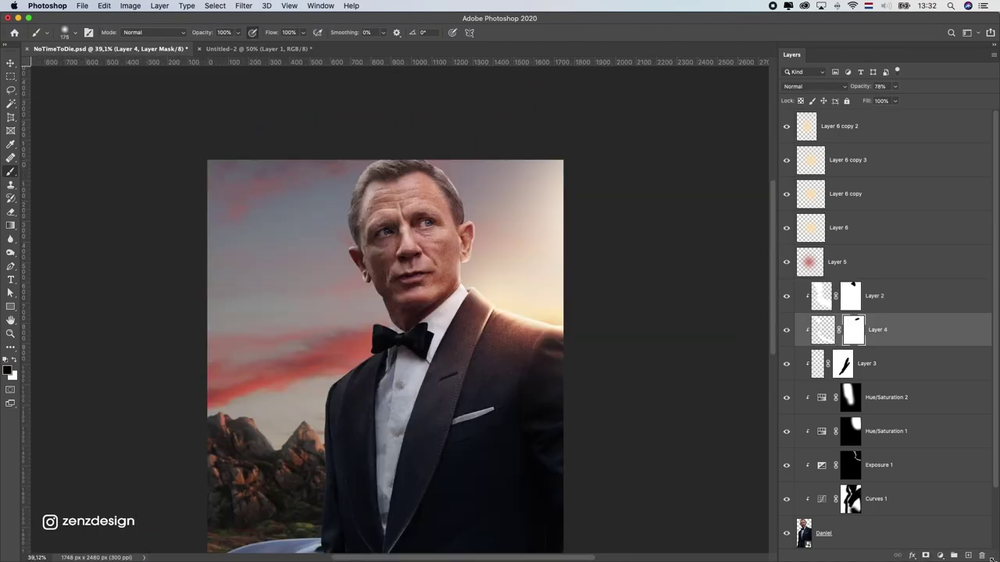
Create Layer 7 and brush peach light near the man's head
{"action": "key", "text": "ctrl+shift+alt+n"}
{"action": "scroll", "coordinate": [353, 284], "scroll_direction": "up", "scroll_amount": 3}
{"action": "scroll", "coordinate": [354, 285], "scroll_direction": "down", "scroll_amount": 3}
{"action": "left_click_drag", "start_coordinate": [414, 235], "coordinate": [380, 184]}
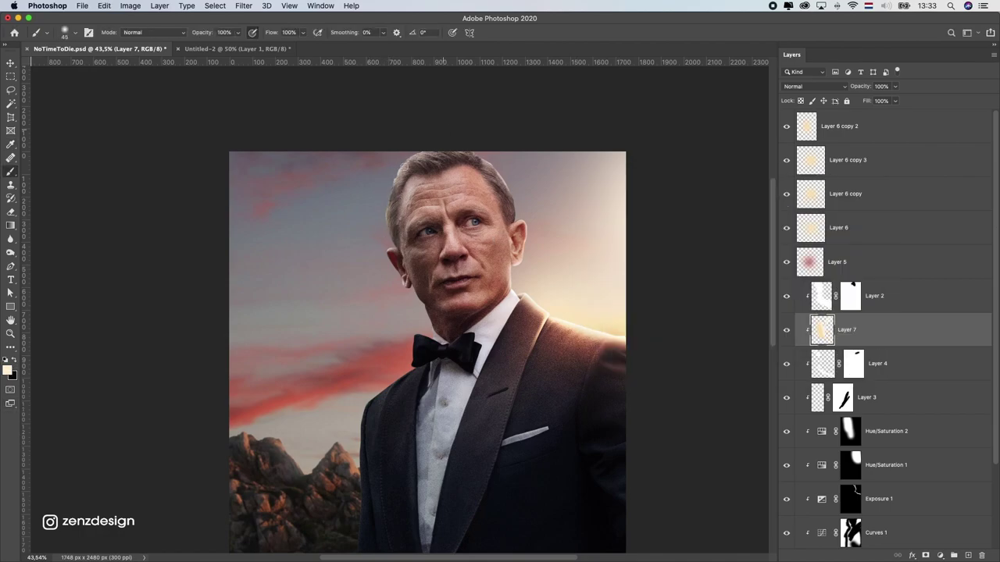
Brush peach light along the neck and suit edge on Layer 7, undoing poor strokes
{"action": "scroll", "coordinate": [381, 157], "scroll_direction": "up", "scroll_amount": 3}
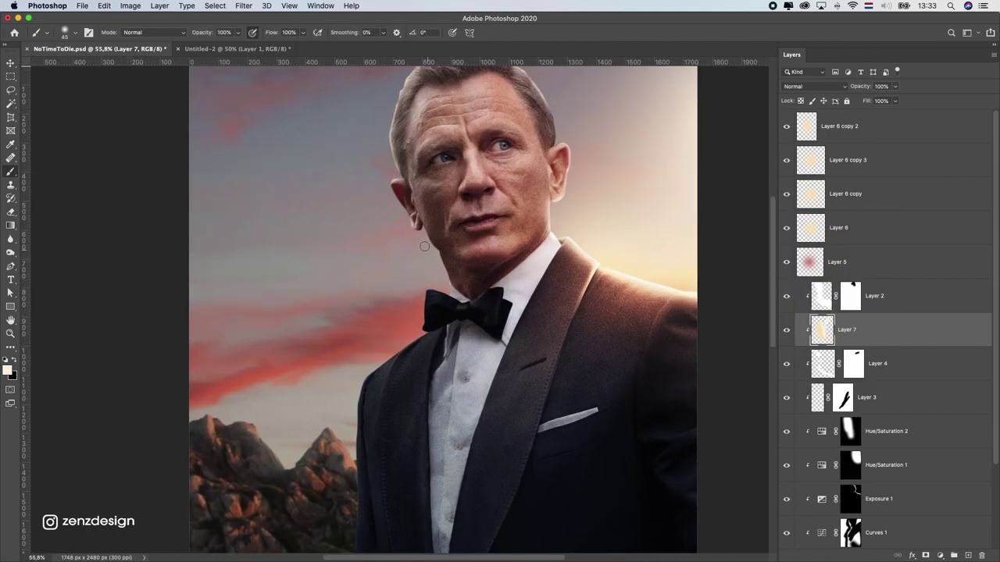
{"action": "left_click_drag", "start_coordinate": [424, 247], "coordinate": [444, 281]}
{"action": "scroll", "coordinate": [445, 282], "scroll_direction": "right", "scroll_amount": 2}
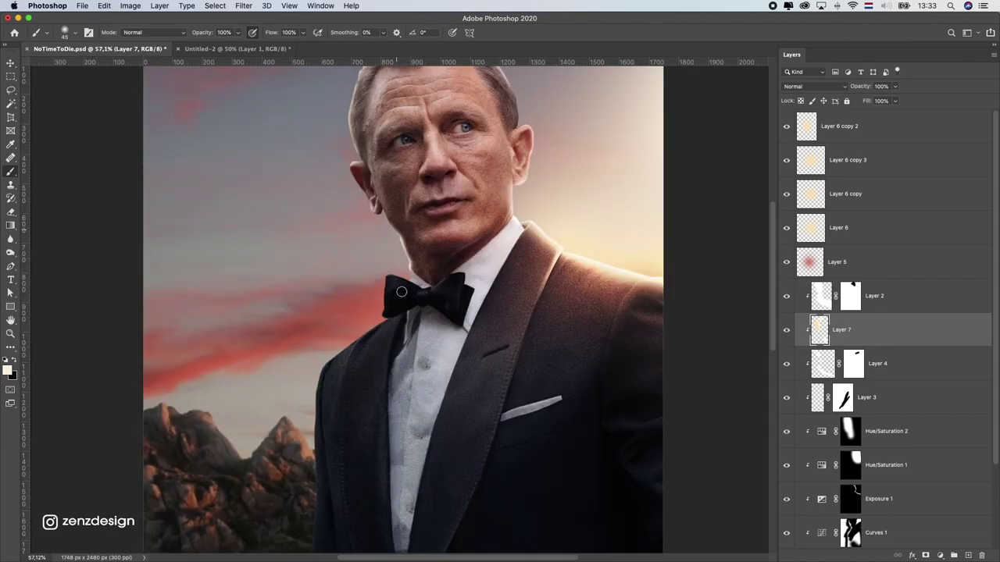
{"action": "key", "text": "ctrl+z"}
{"action": "scroll", "coordinate": [371, 275], "scroll_direction": "down", "scroll_amount": 2}
{"action": "left_click_drag", "start_coordinate": [344, 308], "coordinate": [338, 336]}
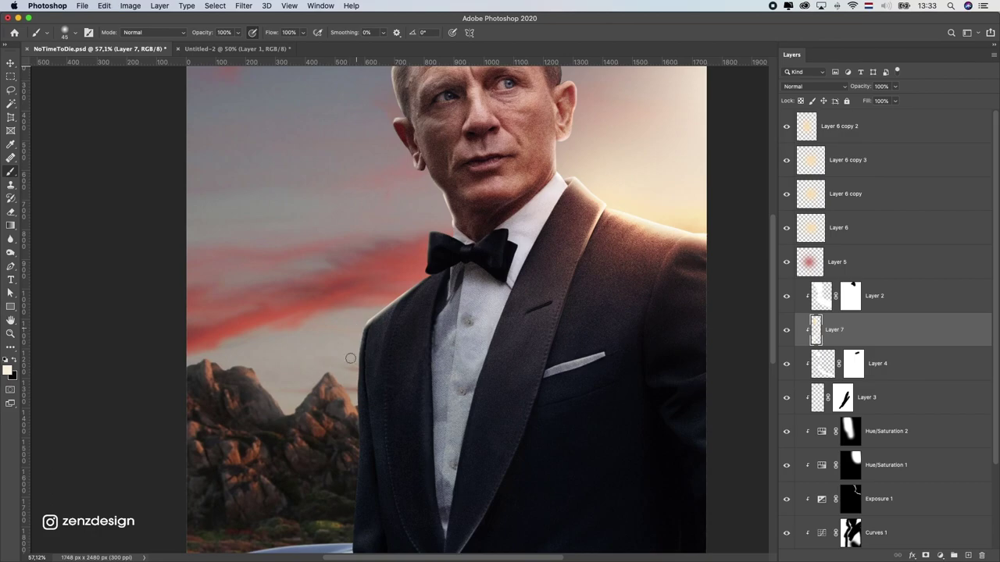
{"action": "scroll", "coordinate": [350, 358], "scroll_direction": "down", "scroll_amount": 2}
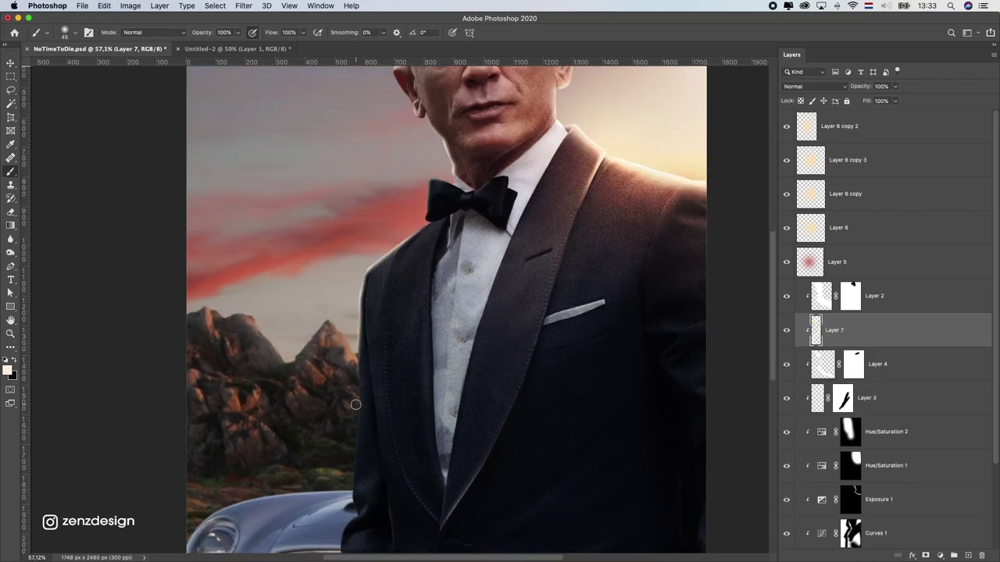
{"action": "key", "text": "ctrl+z"}
{"action": "scroll", "coordinate": [416, 227], "scroll_direction": "down", "scroll_amount": 2}
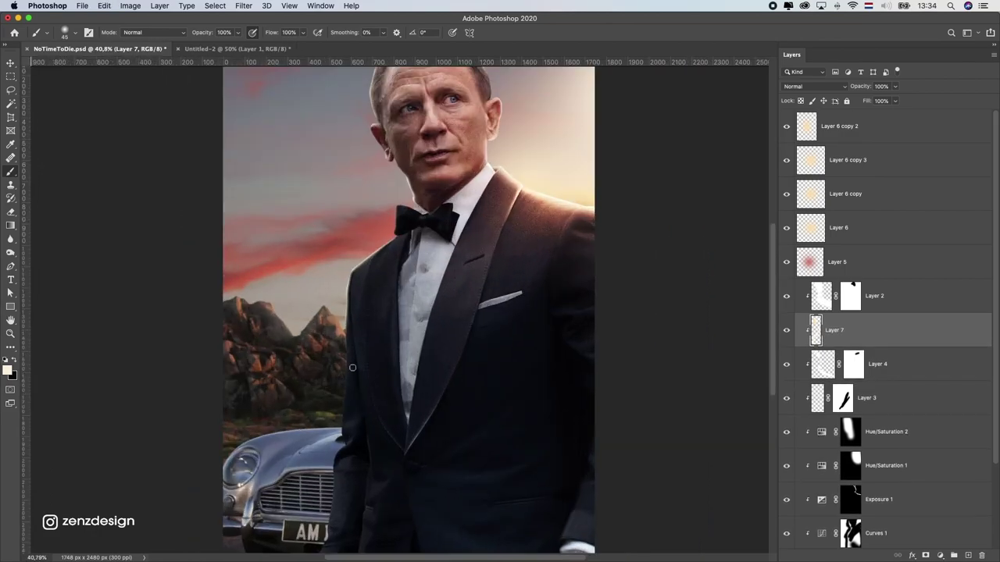
{"action": "left_click_drag", "start_coordinate": [348, 390], "coordinate": [319, 396]}
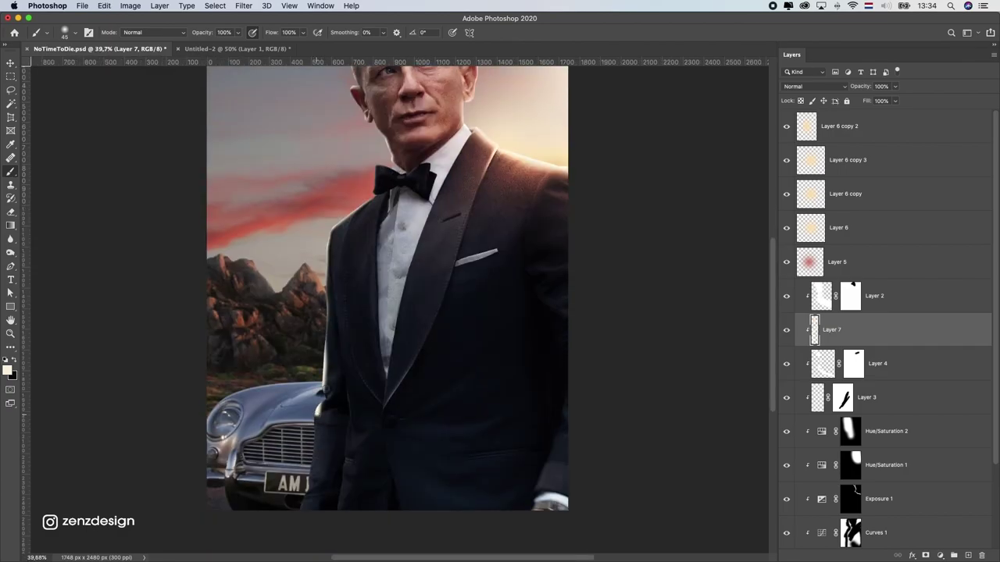
{"action": "scroll", "coordinate": [319, 348], "scroll_direction": "down", "scroll_amount": 3}
{"action": "scroll", "coordinate": [319, 347], "scroll_direction": "up", "scroll_amount": 3}
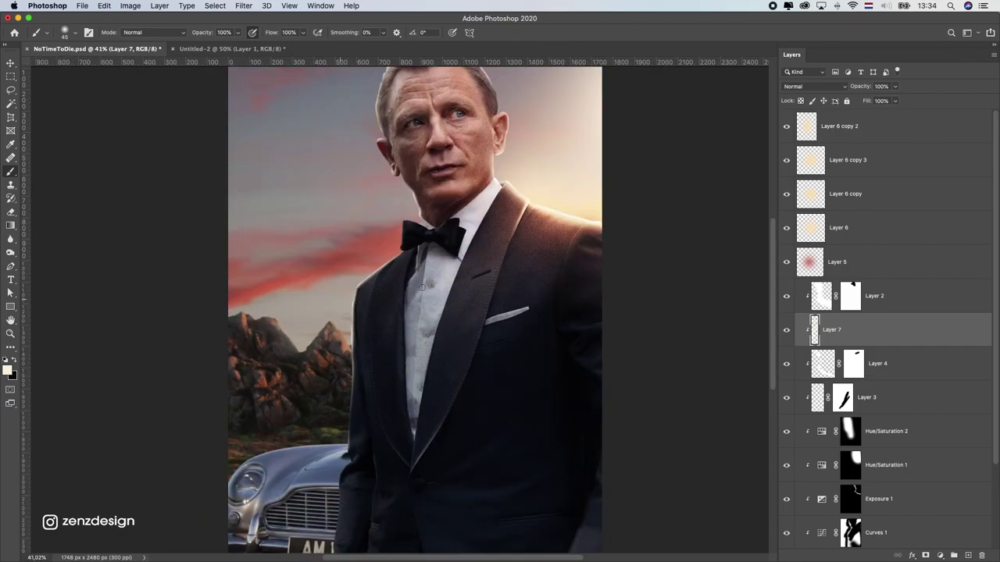
Add a layer mask to Layer 7 to hide the excess peach light
{"action": "left_click", "coordinate": [925, 556]}
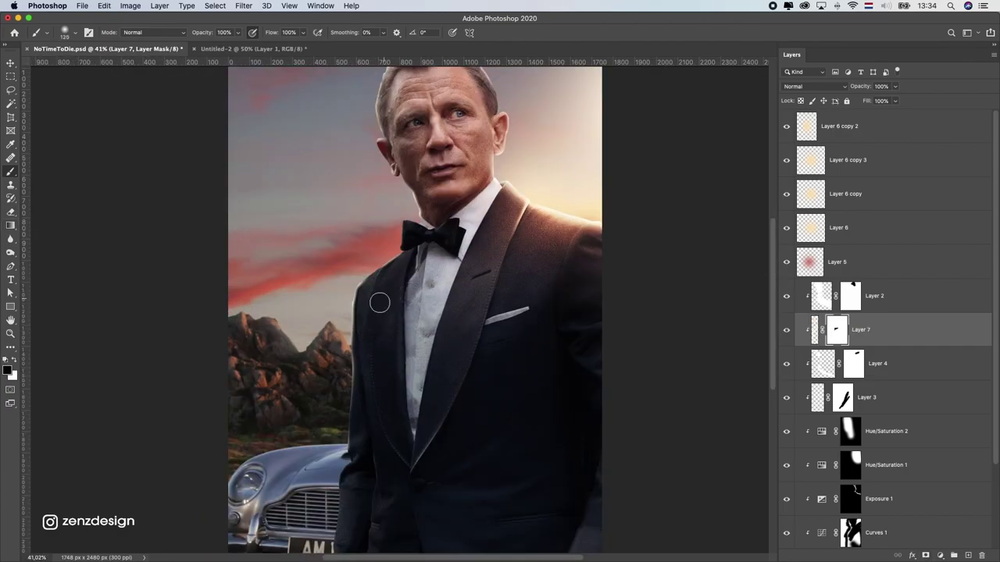
{"action": "scroll", "coordinate": [385, 334], "scroll_direction": "right", "scroll_amount": 2}
{"action": "scroll", "coordinate": [364, 236], "scroll_direction": "up", "scroll_amount": 1}
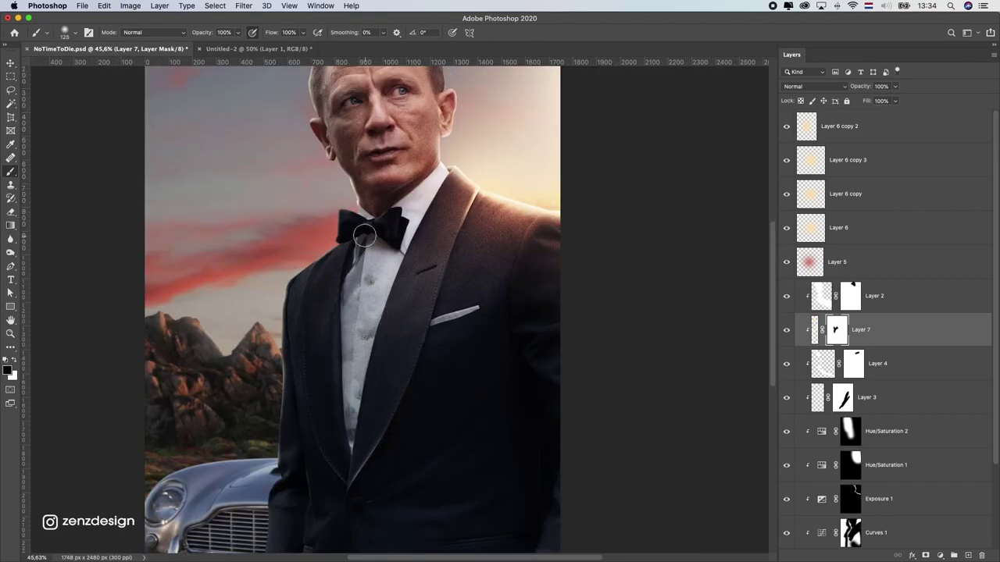
{"action": "scroll", "coordinate": [361, 209], "scroll_direction": "down", "scroll_amount": 3}
{"action": "scroll", "coordinate": [354, 194], "scroll_direction": "up", "scroll_amount": 3}
{"action": "scroll", "coordinate": [452, 185], "scroll_direction": "down", "scroll_amount": 3}
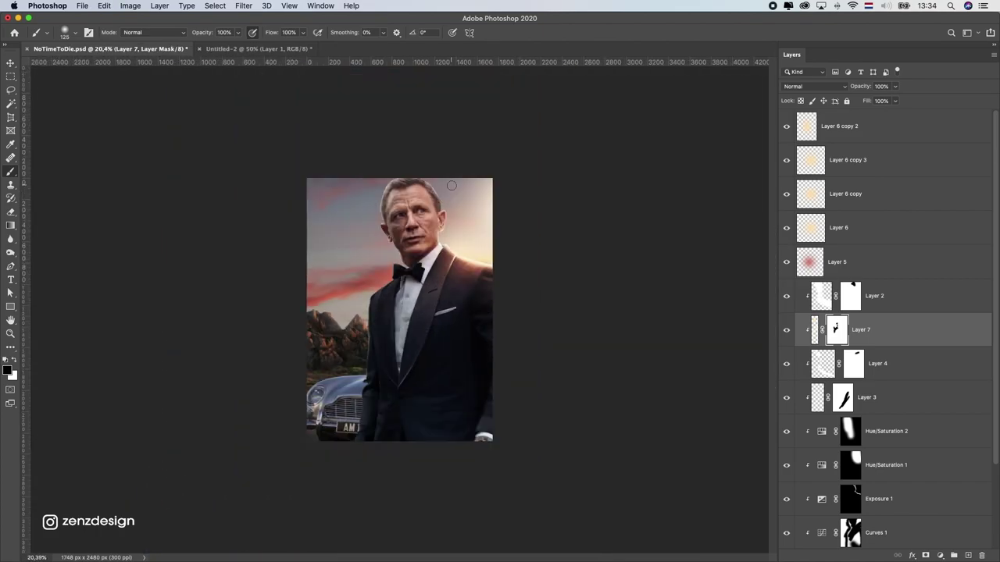
{"action": "scroll", "coordinate": [314, 218], "scroll_direction": "up", "scroll_amount": 3}
{"action": "scroll", "coordinate": [314, 218], "scroll_direction": "down", "scroll_amount": 3}
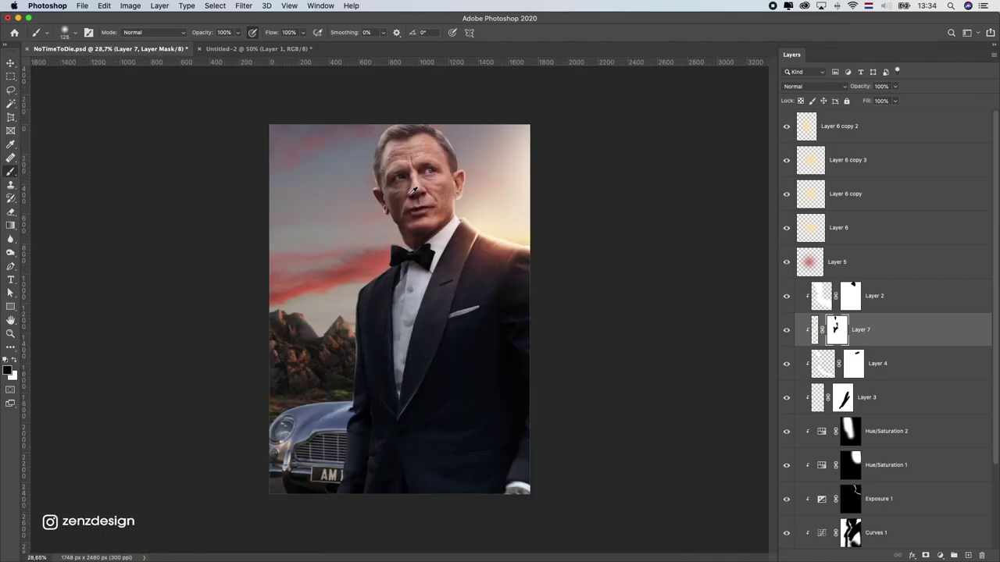
{"action": "scroll", "coordinate": [367, 324], "scroll_direction": "down", "scroll_amount": 1}
{"action": "scroll", "coordinate": [344, 336], "scroll_direction": "up", "scroll_amount": 1}
Duplicate the top warm glow layer and set the copy to Overlay
{"action": "key", "text": "v"}
{"action": "left_click", "coordinate": [428, 242]}
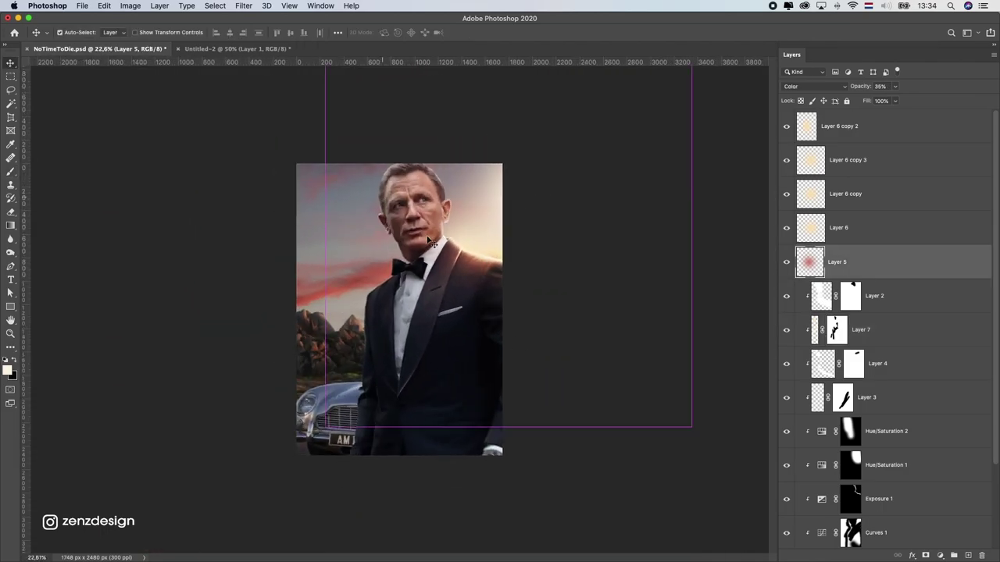
{"action": "key", "text": "alt+period"}
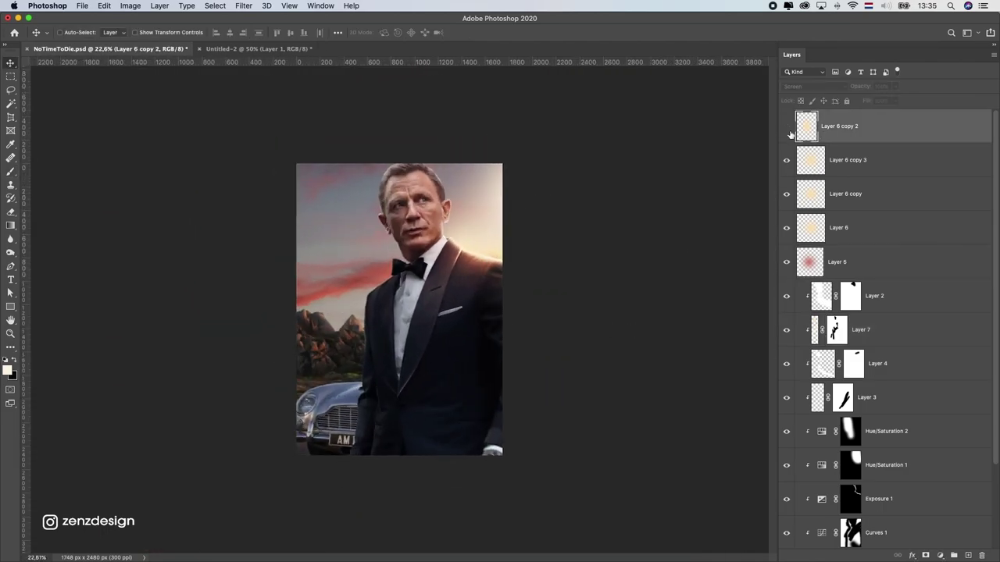
{"action": "key", "text": "ctrl+j"}
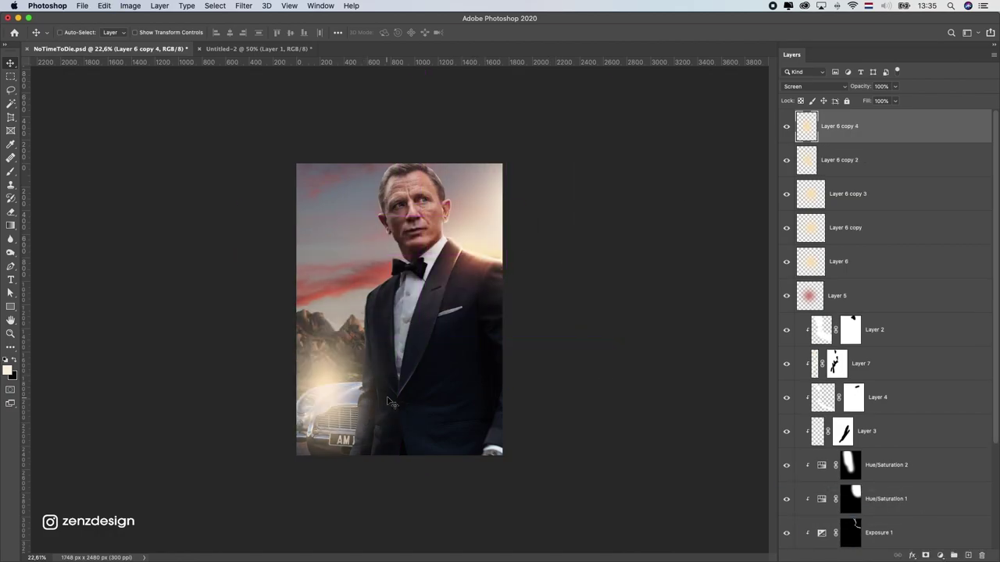
{"action": "left_click", "coordinate": [815, 86]}
{"action": "left_click", "coordinate": [815, 160]}
Make two more glow copies, moving one down over the mountains
{"action": "key", "text": "ctrl+t"}
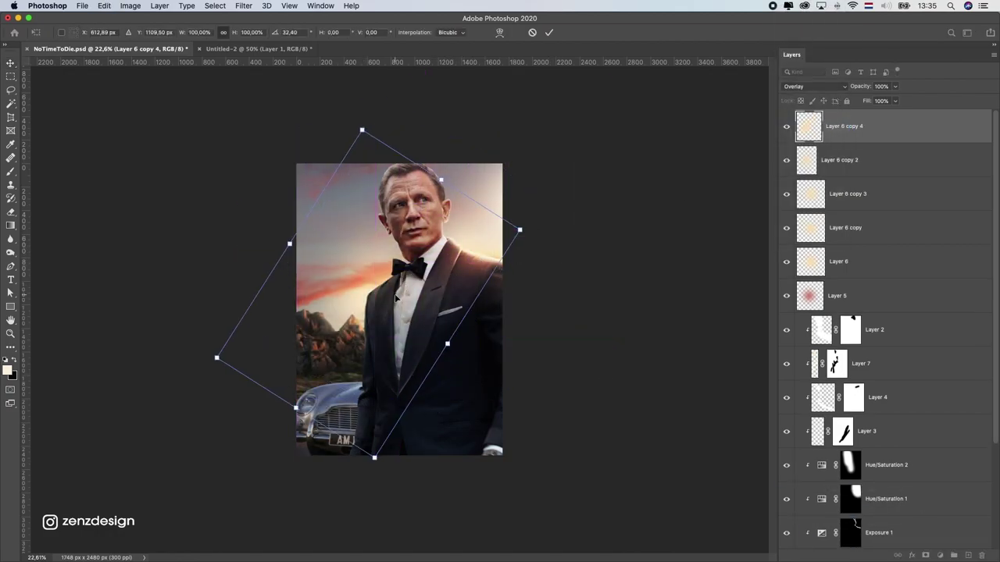
{"action": "key", "text": "Return"}
{"action": "key", "text": "ctrl+j"}
{"action": "left_click_drag", "start_coordinate": [383, 227], "coordinate": [350, 290]}
{"action": "key", "text": "ctrl+j"}
{"action": "scroll", "coordinate": [355, 292], "scroll_direction": "down", "scroll_amount": 2}
{"action": "scroll", "coordinate": [359, 292], "scroll_direction": "up", "scroll_amount": 2}
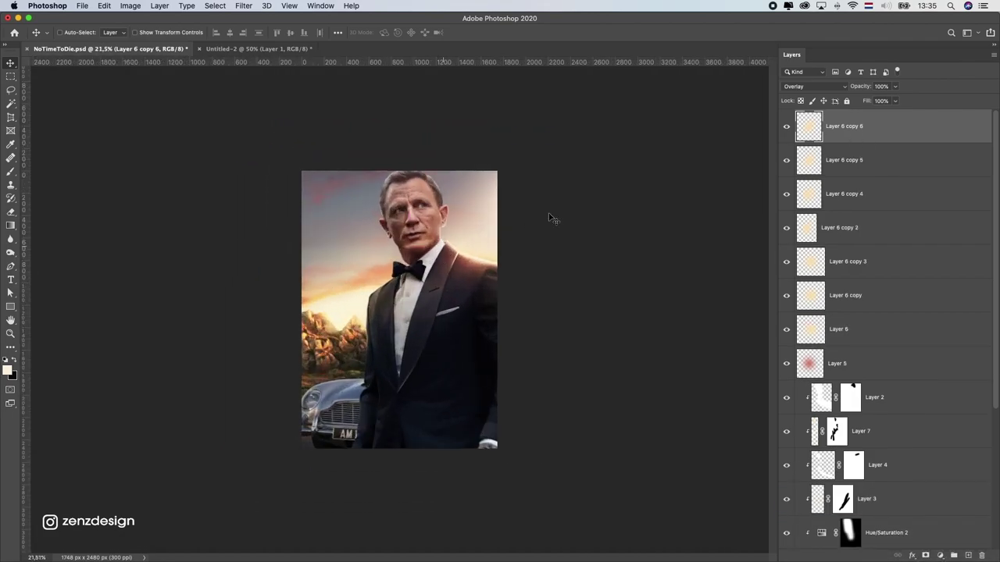
Duplicate the reddish Layer 5 glow and scale the copy down
{"action": "left_click", "coordinate": [813, 367]}
{"action": "key", "text": "ctrl+j"}
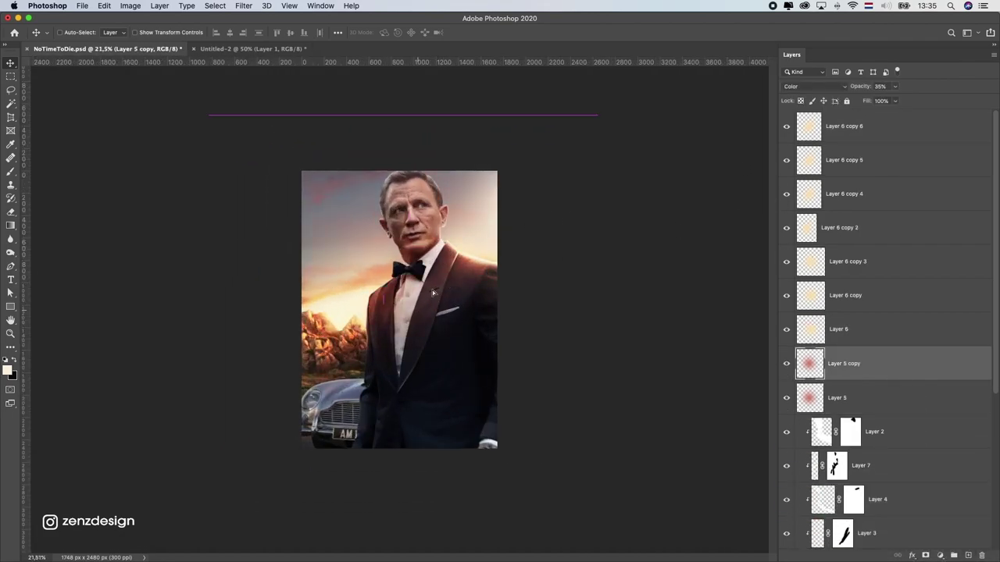
{"action": "key", "text": "ctrl+t"}
{"action": "left_click_drag", "start_coordinate": [569, 104], "coordinate": [464, 200]}
{"action": "key", "text": "Return"}
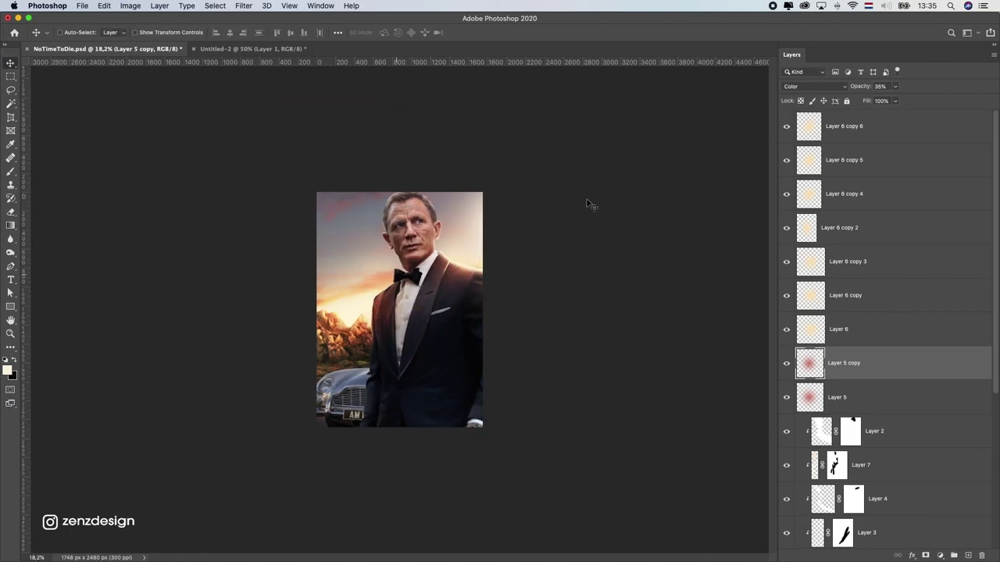
{"action": "scroll", "coordinate": [587, 203], "scroll_direction": "up", "scroll_amount": 3}
{"action": "scroll", "coordinate": [869, 377], "scroll_direction": "down", "scroll_amount": 1}
{"action": "scroll", "coordinate": [868, 378], "scroll_direction": "down", "scroll_amount": 1}
{"action": "left_click", "coordinate": [835, 388]}
{"action": "key", "text": "b"}
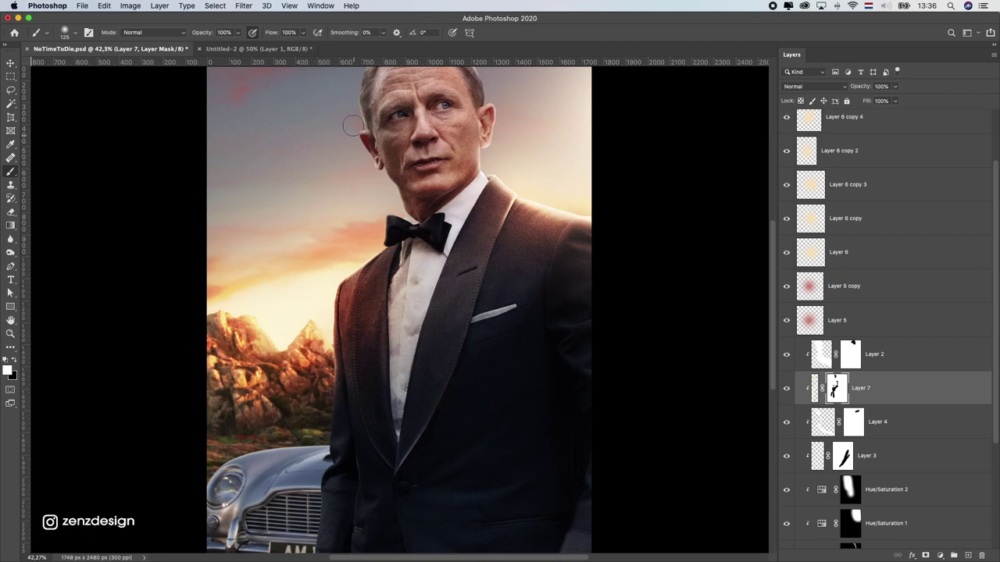
Select the sunset background Layer 1 and start Free Transform on it
{"action": "scroll", "coordinate": [311, 280], "scroll_direction": "down", "scroll_amount": 2}
{"action": "scroll", "coordinate": [312, 303], "scroll_direction": "down", "scroll_amount": 3}
{"action": "scroll", "coordinate": [321, 315], "scroll_direction": "up", "scroll_amount": 5}
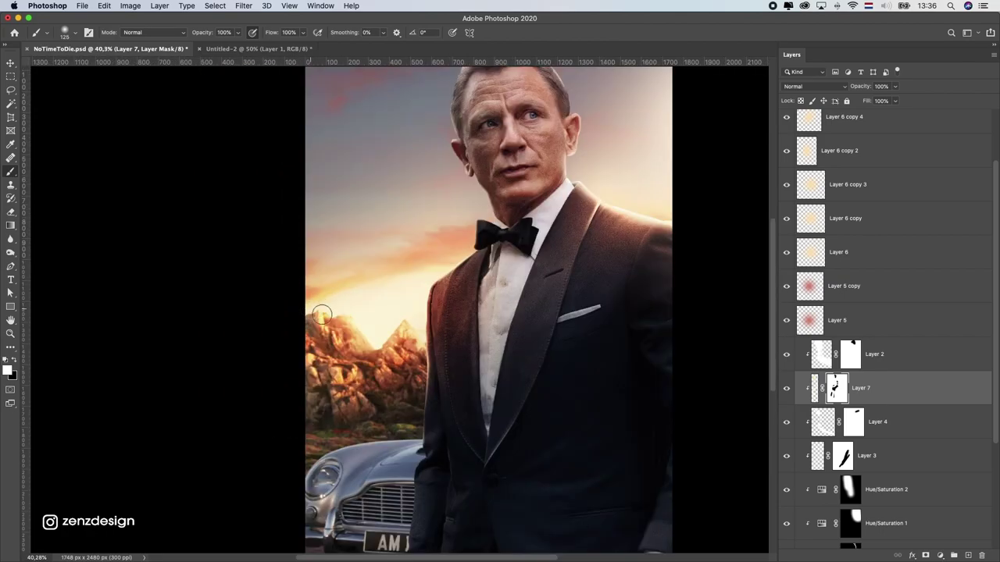
{"action": "scroll", "coordinate": [411, 435], "scroll_direction": "right", "scroll_amount": 3}
{"action": "scroll", "coordinate": [358, 340], "scroll_direction": "down", "scroll_amount": 5}
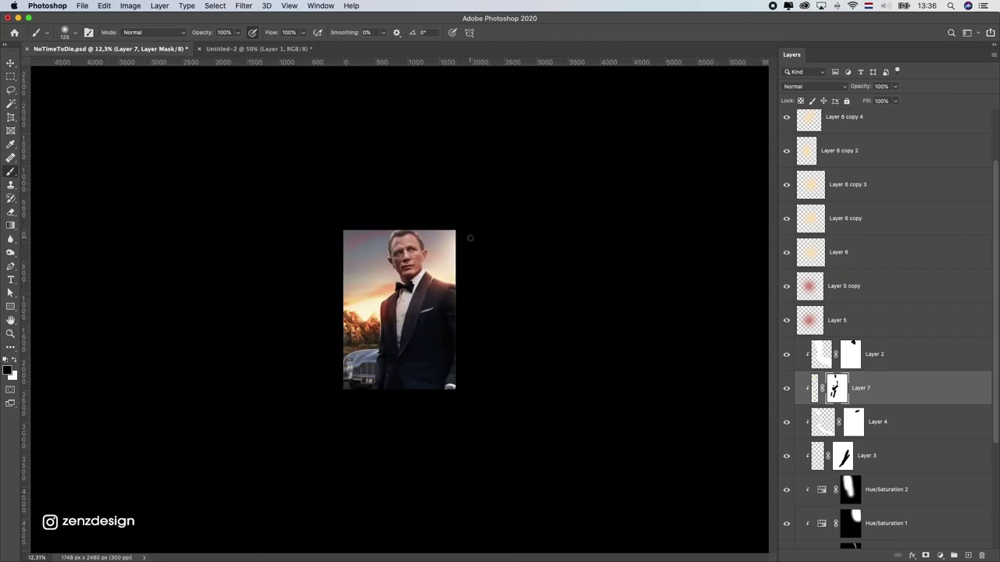
{"action": "scroll", "coordinate": [469, 234], "scroll_direction": "up", "scroll_amount": 3}
{"action": "scroll", "coordinate": [586, 325], "scroll_direction": "down", "scroll_amount": 1}
{"action": "scroll", "coordinate": [494, 230], "scroll_direction": "up", "scroll_amount": 3}
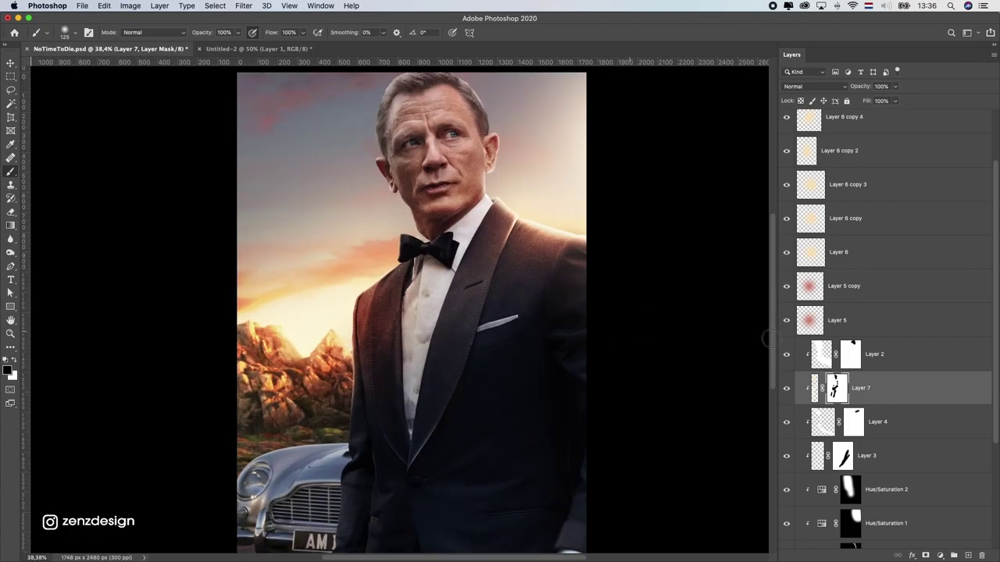
{"action": "scroll", "coordinate": [493, 229], "scroll_direction": "down", "scroll_amount": 5}
{"action": "scroll", "coordinate": [890, 328], "scroll_direction": "down", "scroll_amount": 5}
{"action": "left_click", "coordinate": [837, 498]}
{"action": "key", "text": "ctrl+t"}
Finish the background transform and set the pasteboard to Default grey
{"action": "key", "text": "Escape"}
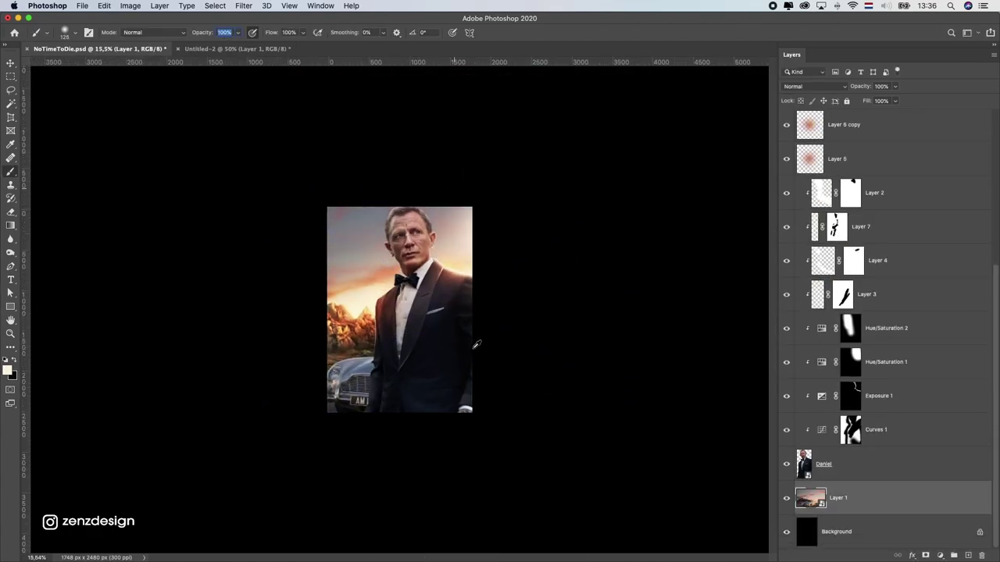
{"action": "scroll", "coordinate": [399, 310], "scroll_direction": "up", "scroll_amount": 3}
{"action": "scroll", "coordinate": [398, 308], "scroll_direction": "down", "scroll_amount": 1}
{"action": "right_click", "coordinate": [571, 226]}
{"action": "left_click", "coordinate": [601, 230]}
Add a Hue/Saturation adjustment with Hue +4 and Saturation -1
{"action": "key", "text": "ctrl+u"}
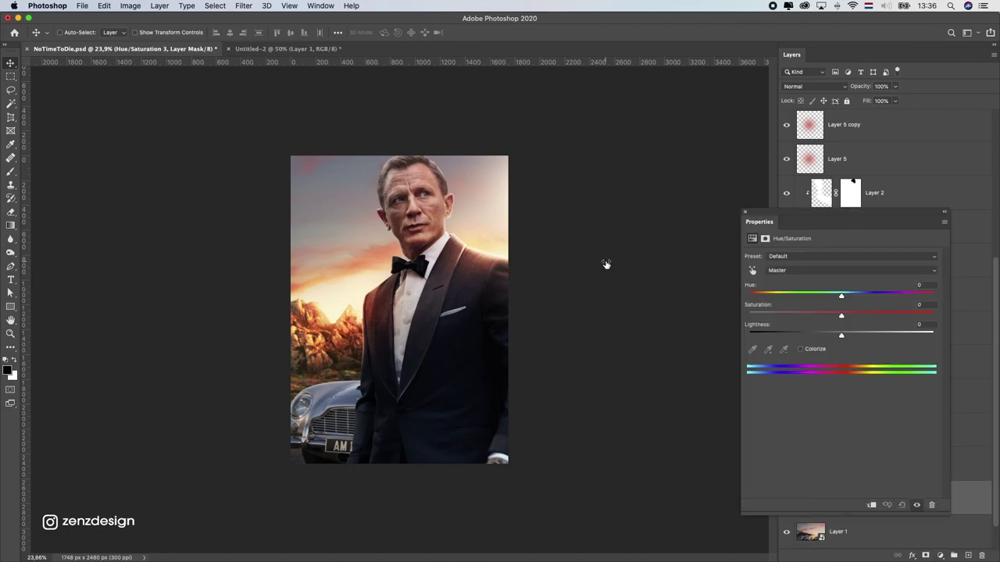
{"action": "mouse_move", "coordinate": [799, 314]}
{"action": "left_mouse_down"}
{"action": "mouse_move", "coordinate": [849, 314]}
{"action": "mouse_move", "coordinate": [844, 297]}
{"action": "left_mouse_up"}
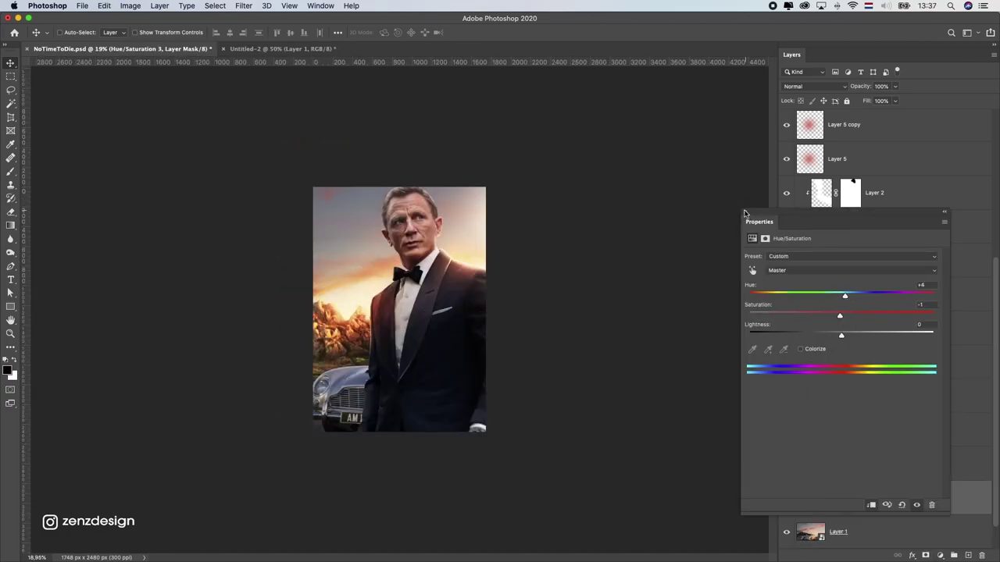
{"action": "left_click", "coordinate": [745, 212]}
{"action": "scroll", "coordinate": [539, 341], "scroll_direction": "down", "scroll_amount": 2}
{"action": "scroll", "coordinate": [539, 342], "scroll_direction": "up", "scroll_amount": 2}
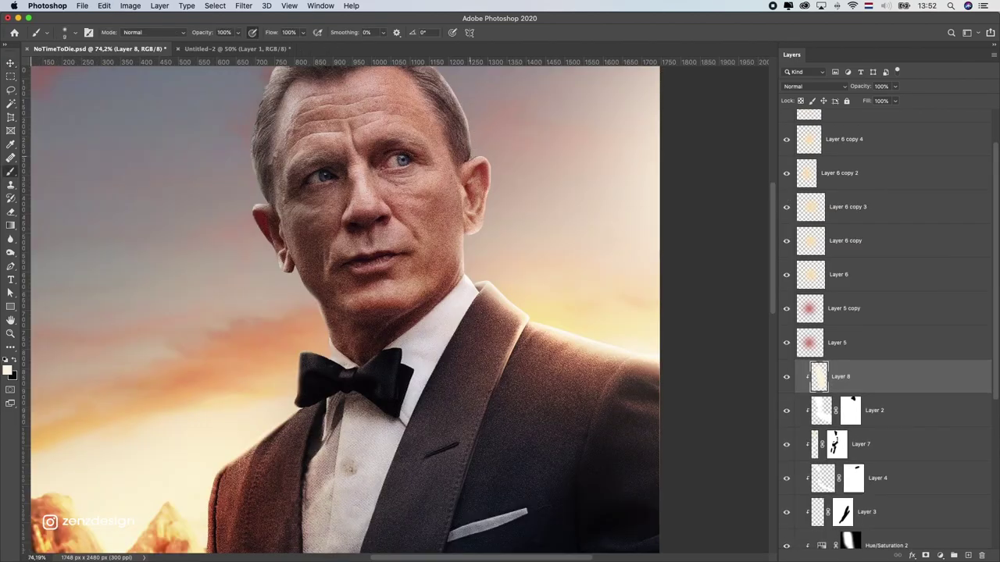
Enlarge the brush slightly and paint a light cream rim along the hair, ear and neck edges
{"action": "scroll", "coordinate": [475, 156], "scroll_direction": "up", "scroll_amount": 5}
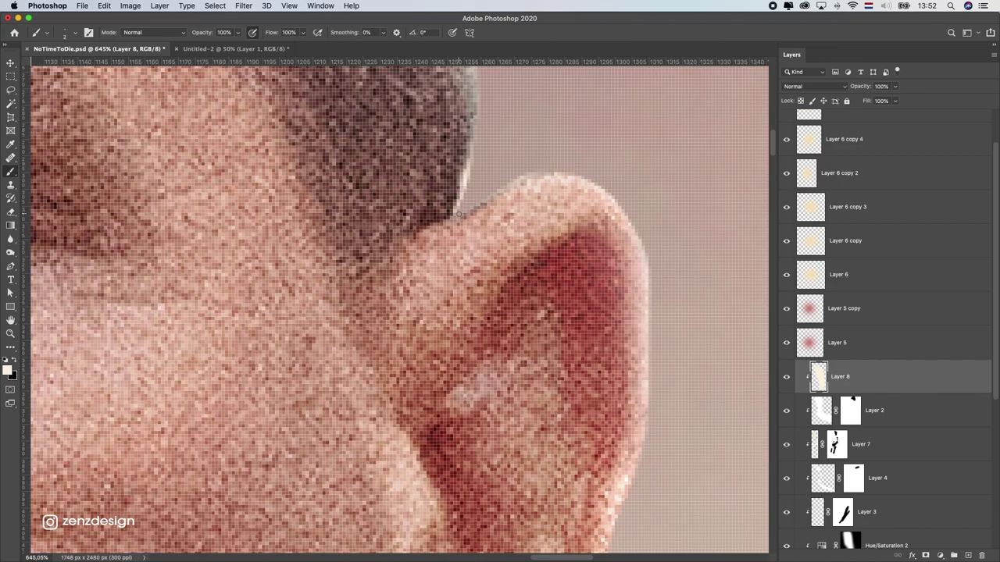
{"action": "scroll", "coordinate": [535, 166], "scroll_direction": "down", "scroll_amount": 3}
{"action": "scroll", "coordinate": [457, 205], "scroll_direction": "down", "scroll_amount": 2}
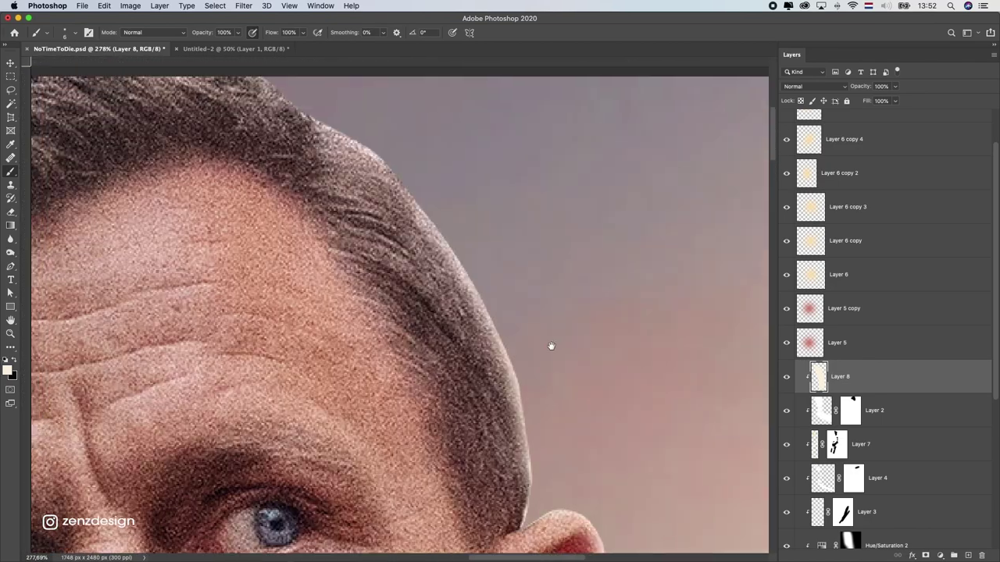
{"action": "scroll", "coordinate": [396, 181], "scroll_direction": "left", "scroll_amount": 5}
{"action": "scroll", "coordinate": [494, 122], "scroll_direction": "left", "scroll_amount": 5}
{"action": "scroll", "coordinate": [494, 121], "scroll_direction": "down", "scroll_amount": 2}
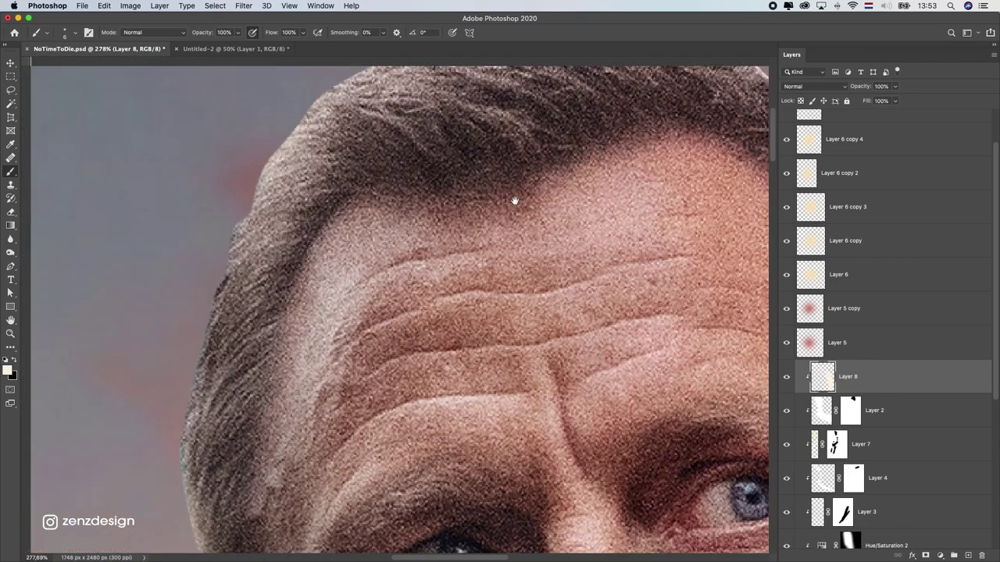
{"action": "scroll", "coordinate": [191, 354], "scroll_direction": "down", "scroll_amount": 3}
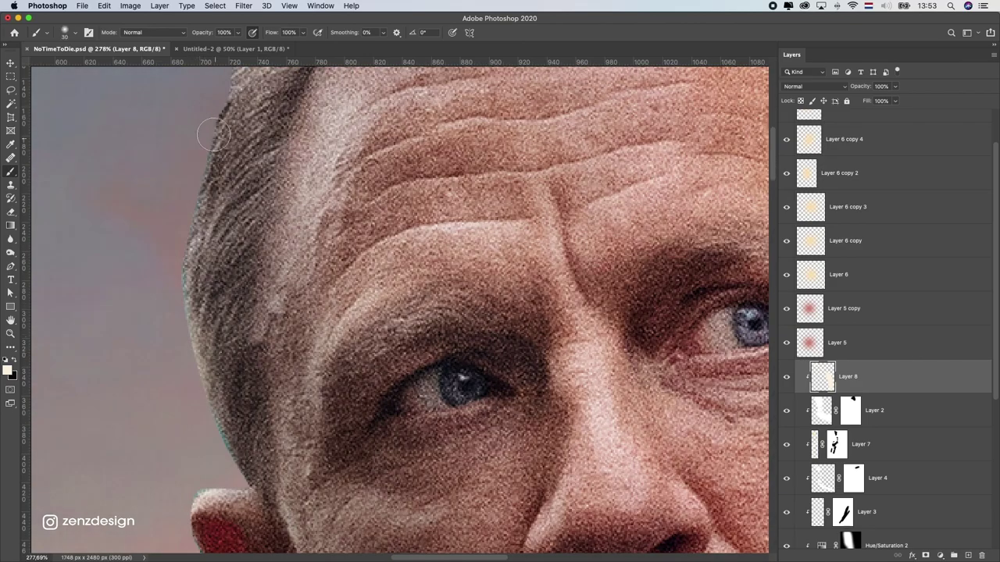
{"action": "key", "text": "bracketright"}
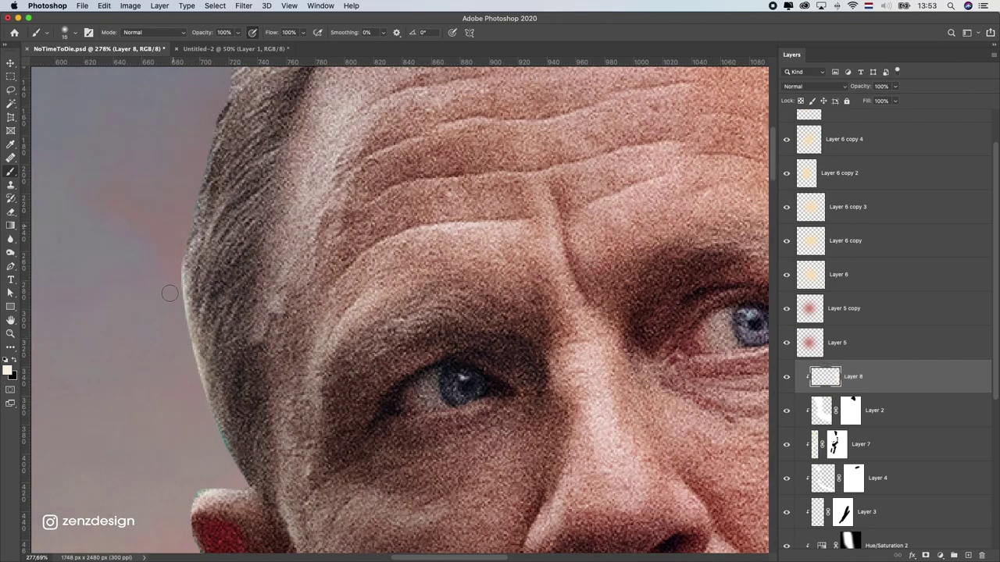
{"action": "scroll", "coordinate": [169, 293], "scroll_direction": "up", "scroll_amount": 2}
{"action": "scroll", "coordinate": [182, 300], "scroll_direction": "down", "scroll_amount": 3}
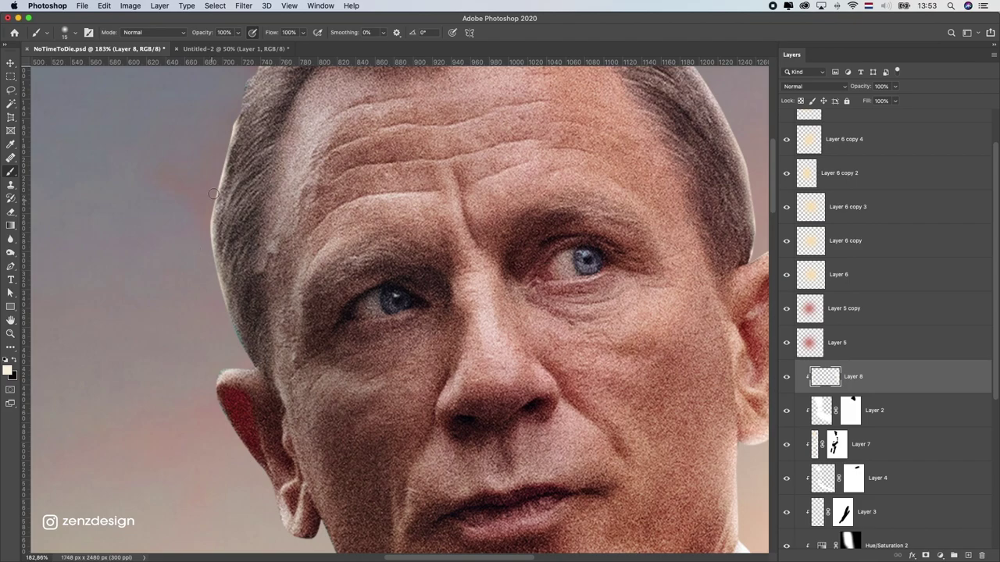
{"action": "scroll", "coordinate": [236, 349], "scroll_direction": "down", "scroll_amount": 2}
{"action": "scroll", "coordinate": [231, 301], "scroll_direction": "down", "scroll_amount": 1}
{"action": "scroll", "coordinate": [226, 266], "scroll_direction": "down", "scroll_amount": 1}
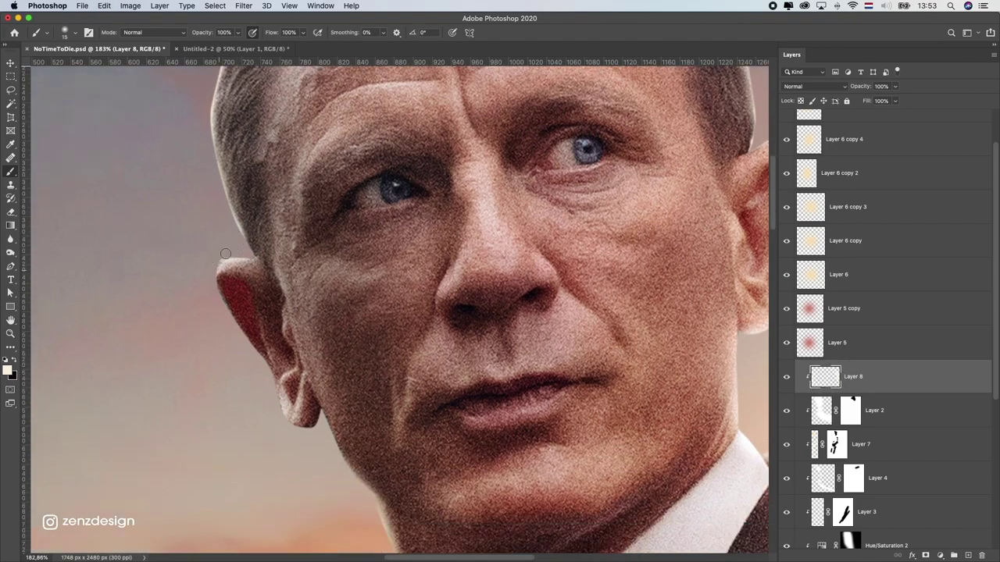
{"action": "scroll", "coordinate": [242, 341], "scroll_direction": "down", "scroll_amount": 1}
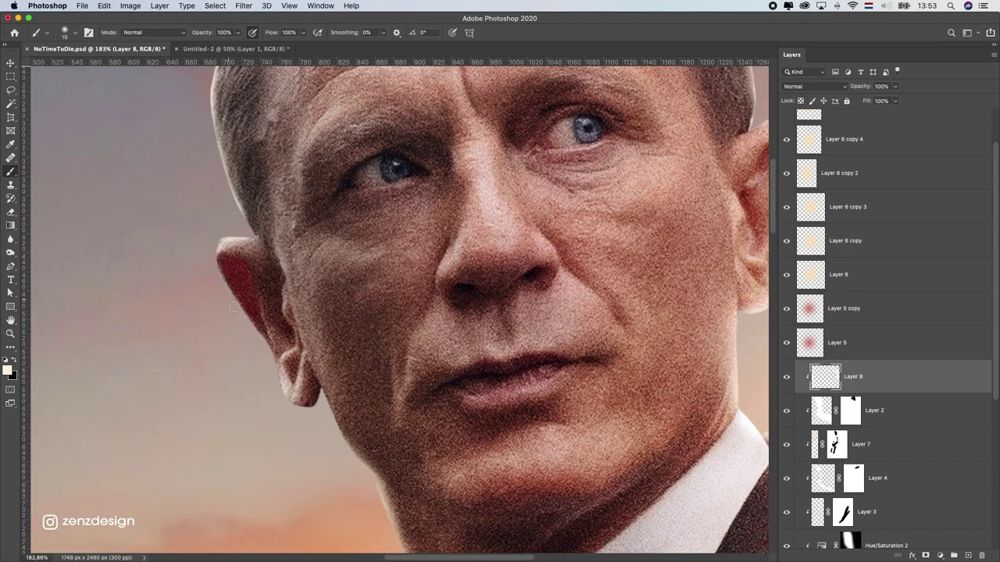
{"action": "scroll", "coordinate": [215, 258], "scroll_direction": "down", "scroll_amount": 3}
{"action": "scroll", "coordinate": [258, 289], "scroll_direction": "down", "scroll_amount": 1}
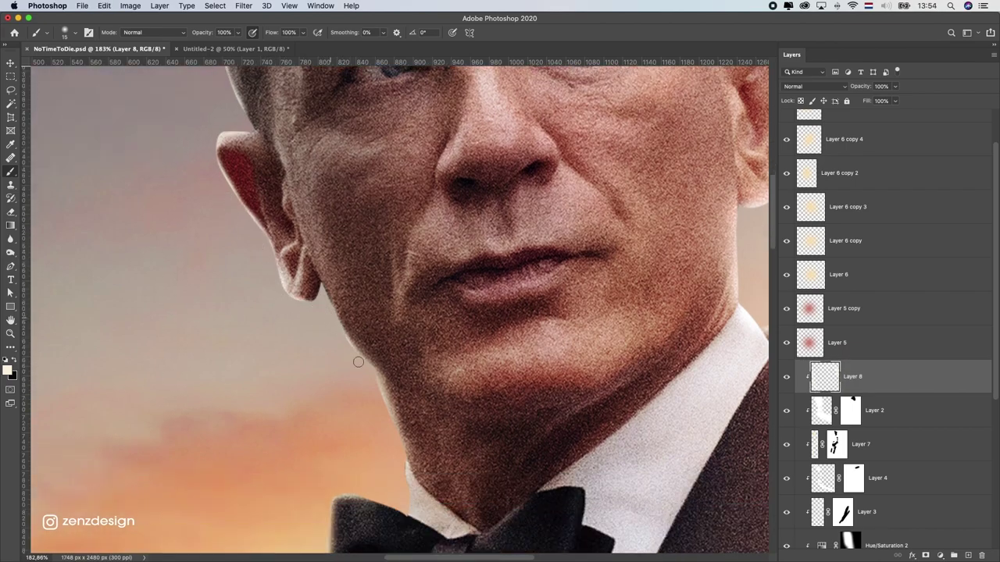
{"action": "scroll", "coordinate": [358, 361], "scroll_direction": "down", "scroll_amount": 2}
{"action": "scroll", "coordinate": [326, 290], "scroll_direction": "up", "scroll_amount": 2}
{"action": "scroll", "coordinate": [326, 290], "scroll_direction": "right", "scroll_amount": 3}
{"action": "scroll", "coordinate": [475, 366], "scroll_direction": "right", "scroll_amount": 5}
{"action": "scroll", "coordinate": [476, 365], "scroll_direction": "down", "scroll_amount": 1}
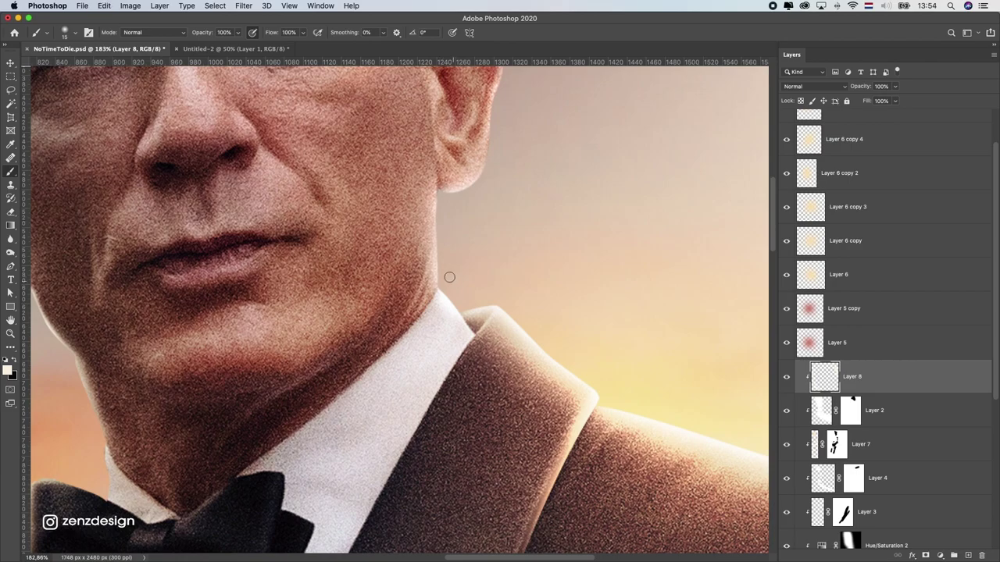
{"action": "scroll", "coordinate": [469, 266], "scroll_direction": "down", "scroll_amount": 5}
{"action": "scroll", "coordinate": [482, 259], "scroll_direction": "down", "scroll_amount": 4}
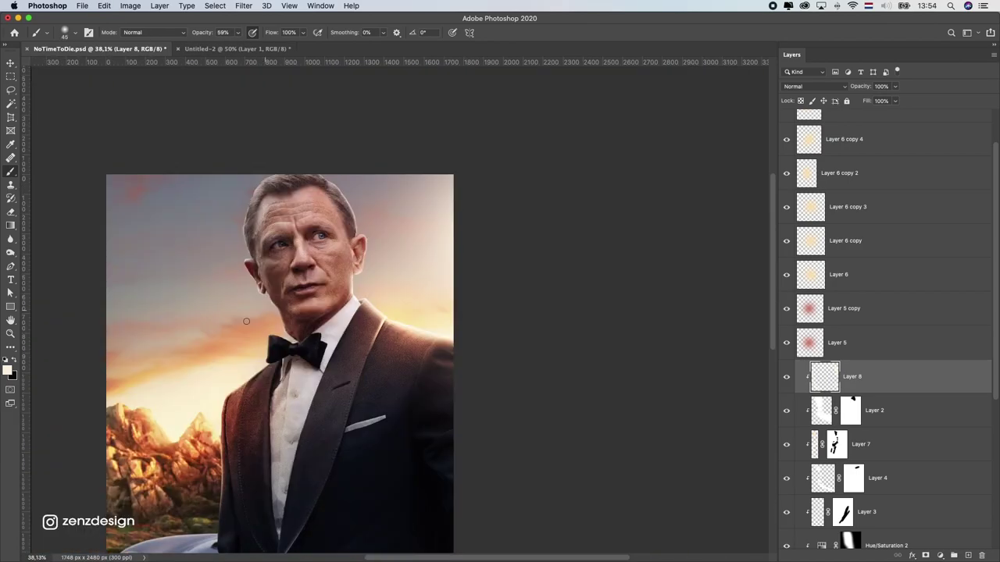
{"action": "scroll", "coordinate": [361, 335], "scroll_direction": "up", "scroll_amount": 10}
{"action": "scroll", "coordinate": [344, 335], "scroll_direction": "down", "scroll_amount": 8}
{"action": "scroll", "coordinate": [466, 277], "scroll_direction": "up", "scroll_amount": 5}
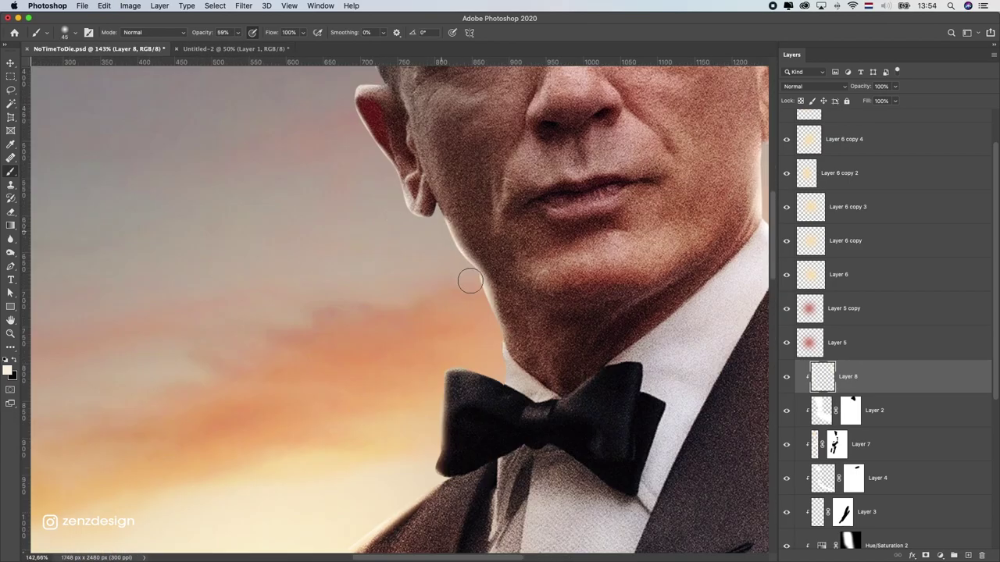
{"action": "scroll", "coordinate": [467, 276], "scroll_direction": "down", "scroll_amount": 5}
{"action": "scroll", "coordinate": [466, 277], "scroll_direction": "up", "scroll_amount": 4}
{"action": "scroll", "coordinate": [467, 251], "scroll_direction": "down", "scroll_amount": 3}
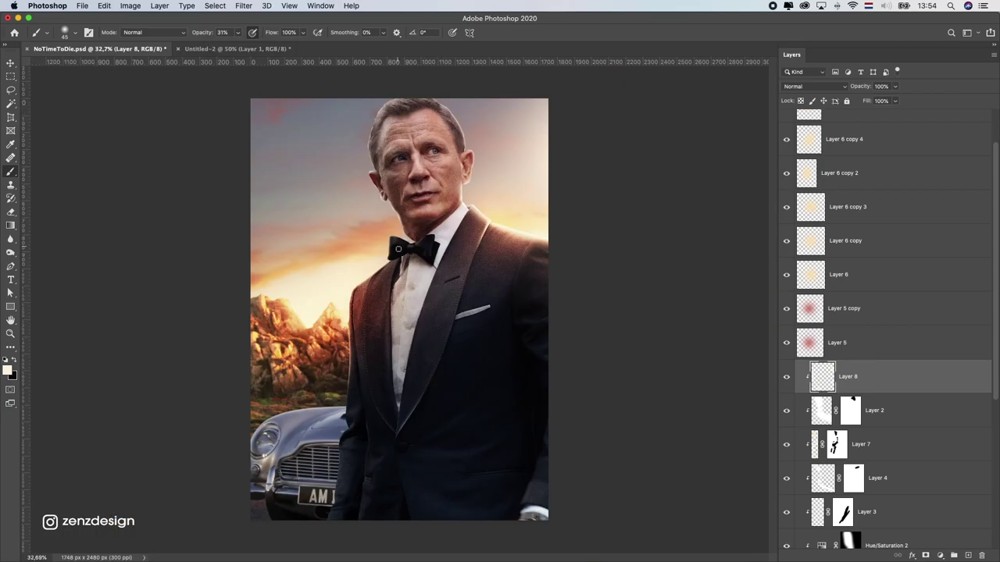
{"action": "scroll", "coordinate": [375, 297], "scroll_direction": "up", "scroll_amount": 4}
{"action": "scroll", "coordinate": [336, 343], "scroll_direction": "down", "scroll_amount": 6}
{"action": "scroll", "coordinate": [307, 374], "scroll_direction": "up", "scroll_amount": 1}
{"action": "scroll", "coordinate": [307, 375], "scroll_direction": "up", "scroll_amount": 8}
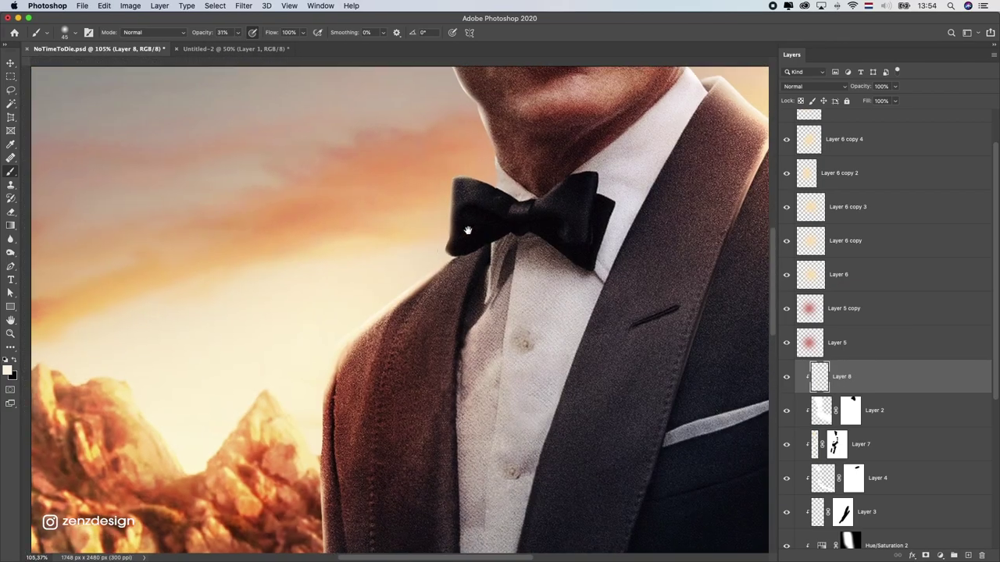
{"action": "scroll", "coordinate": [469, 297], "scroll_direction": "up", "scroll_amount": 2}
{"action": "scroll", "coordinate": [575, 320], "scroll_direction": "up", "scroll_amount": 5}
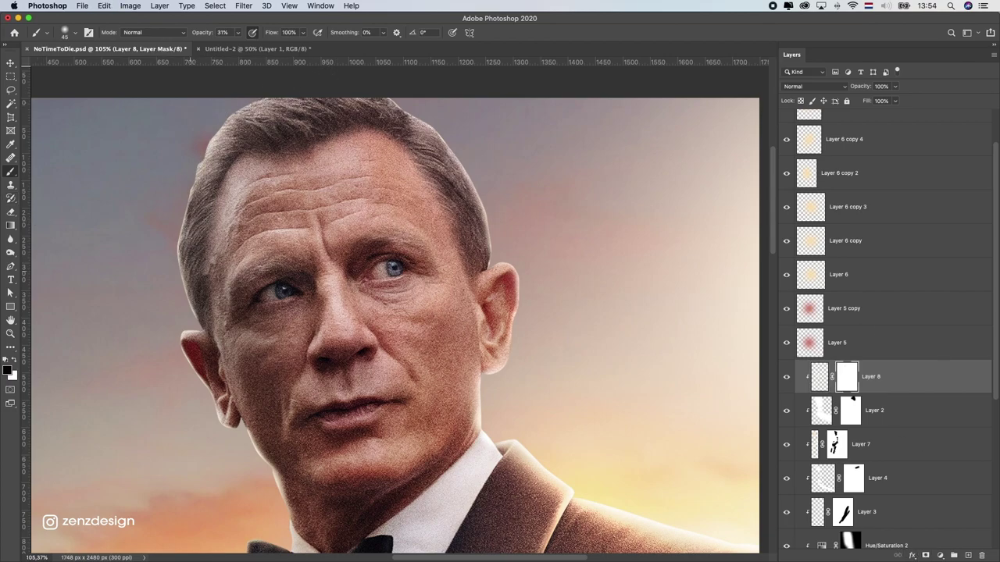
{"action": "scroll", "coordinate": [183, 256], "scroll_direction": "down", "scroll_amount": 1}
{"action": "scroll", "coordinate": [273, 218], "scroll_direction": "down", "scroll_amount": 3}
{"action": "scroll", "coordinate": [336, 195], "scroll_direction": "up", "scroll_amount": 1}
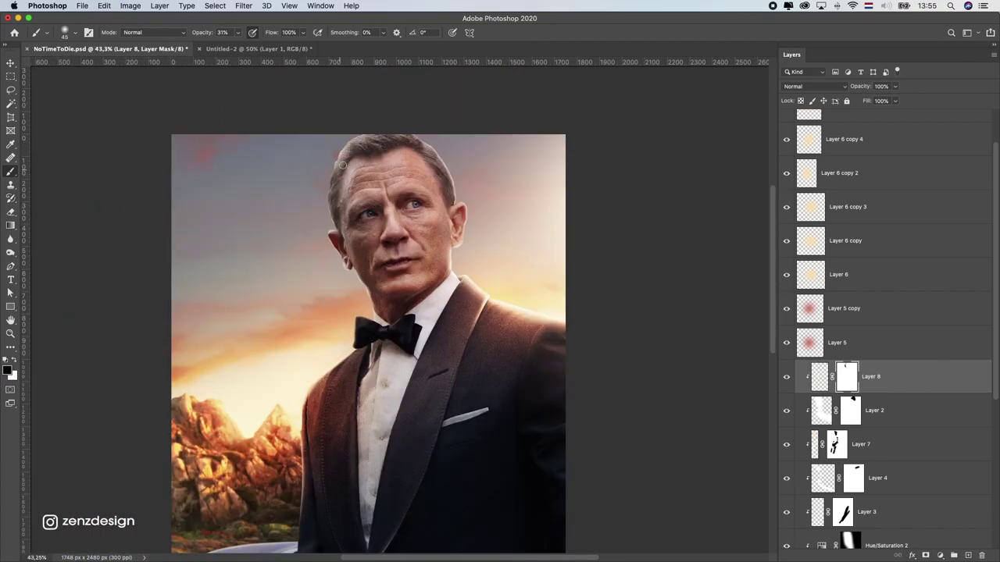
{"action": "scroll", "coordinate": [370, 179], "scroll_direction": "down", "scroll_amount": 1}
{"action": "scroll", "coordinate": [369, 179], "scroll_direction": "down", "scroll_amount": 1}
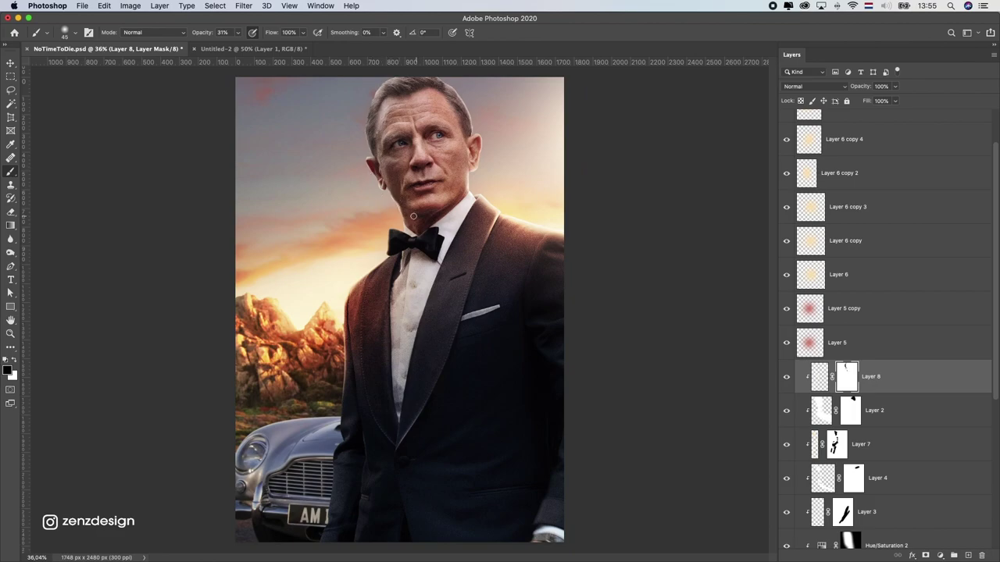
{"action": "scroll", "coordinate": [486, 149], "scroll_direction": "up", "scroll_amount": 2}
{"action": "scroll", "coordinate": [486, 149], "scroll_direction": "up", "scroll_amount": 2}
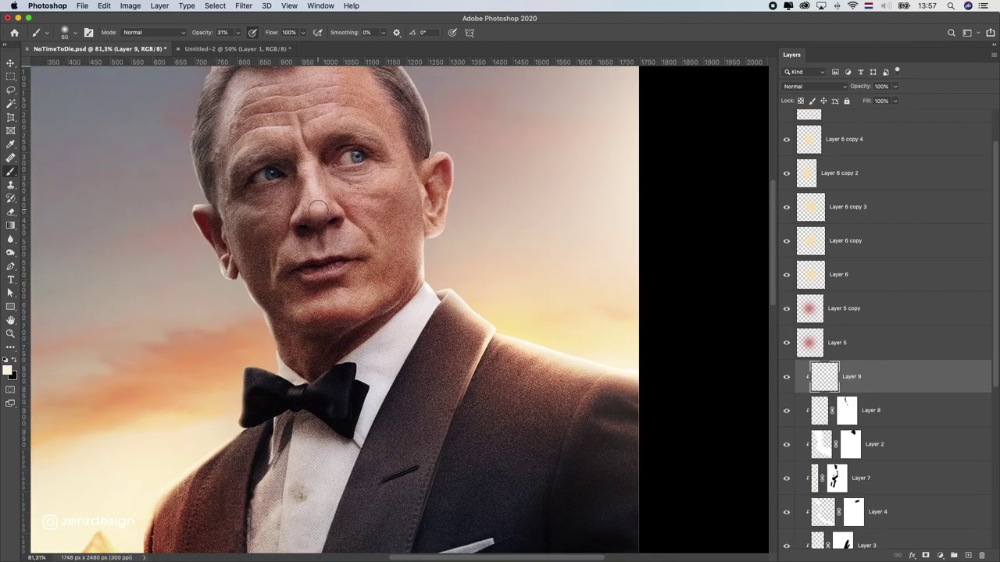
Set Layer 9 to Overlay blending and commit a free transform on it
{"action": "left_click", "coordinate": [814, 86]}
{"action": "left_click", "coordinate": [815, 122]}
{"action": "key", "text": "ctrl+0"}
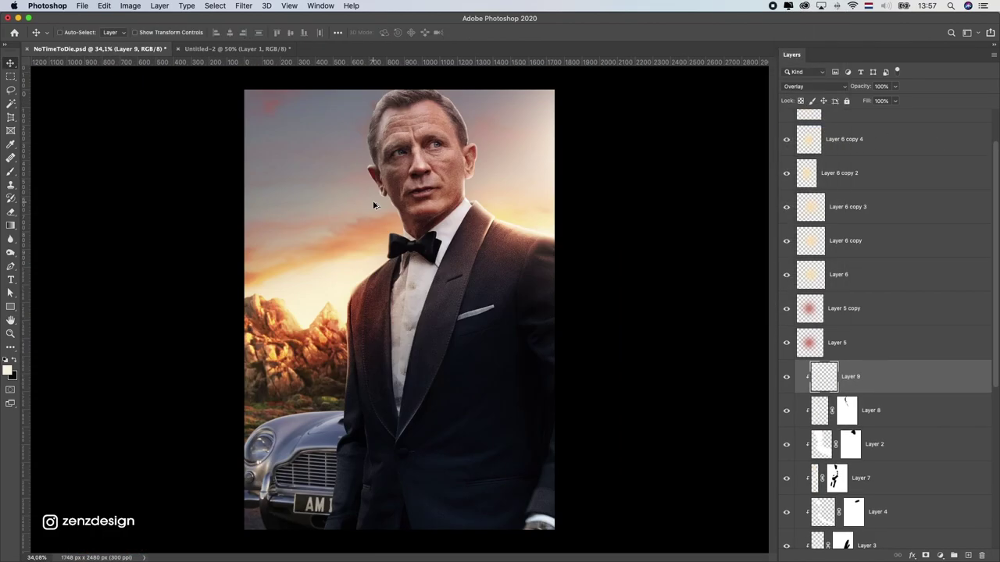
{"action": "key", "text": "ctrl+t"}
{"action": "key", "text": "Return"}
Add Layer 10 in Overlay mode, clipped to the layer below
{"action": "key", "text": "ctrl+shift+alt+n"}
{"action": "left_click", "coordinate": [815, 86]}
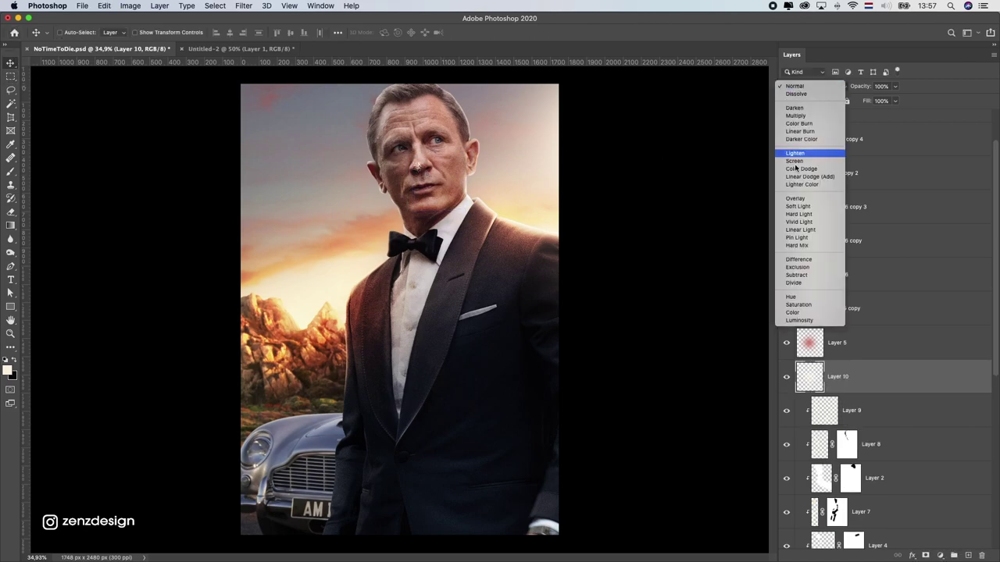
{"action": "left_click", "coordinate": [814, 176]}
{"action": "left_click_drag", "start_coordinate": [423, 154], "coordinate": [452, 170]}
{"action": "scroll", "coordinate": [457, 137], "scroll_direction": "up", "scroll_amount": 3, "text": "alt"}
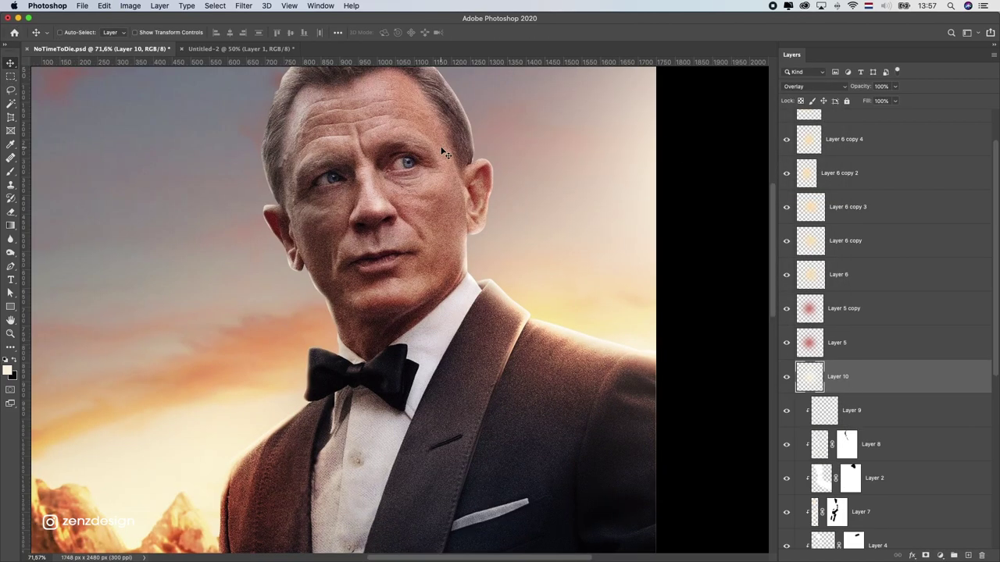
{"action": "key", "text": "b"}
{"action": "right_click", "coordinate": [867, 377]}
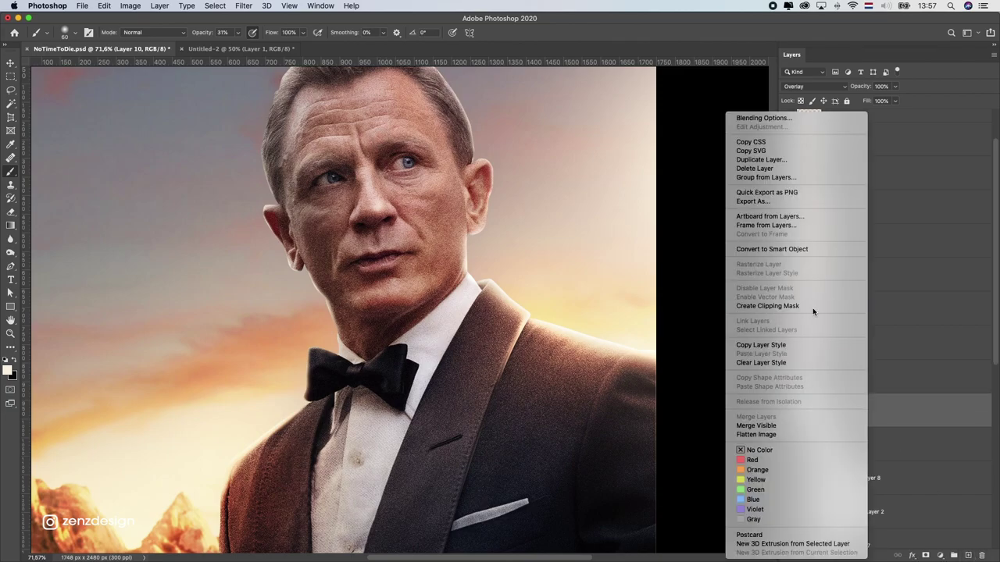
{"action": "left_click", "coordinate": [812, 306]}
Add a new clipped Layer 11 and set the brush opacity to 21%
{"action": "key", "text": "ctrl+shift+alt+n"}
{"action": "right_click", "coordinate": [867, 377]}
{"action": "left_click", "coordinate": [799, 314]}
{"action": "key", "text": "2"}
{"action": "key", "text": "1"}
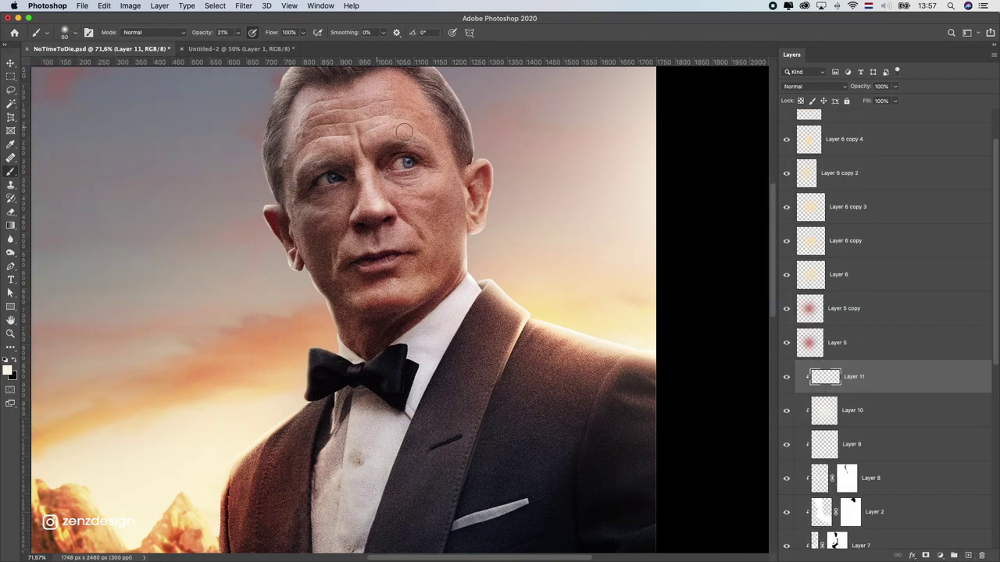
{"action": "scroll", "coordinate": [367, 107], "scroll_direction": "down", "scroll_amount": 5}
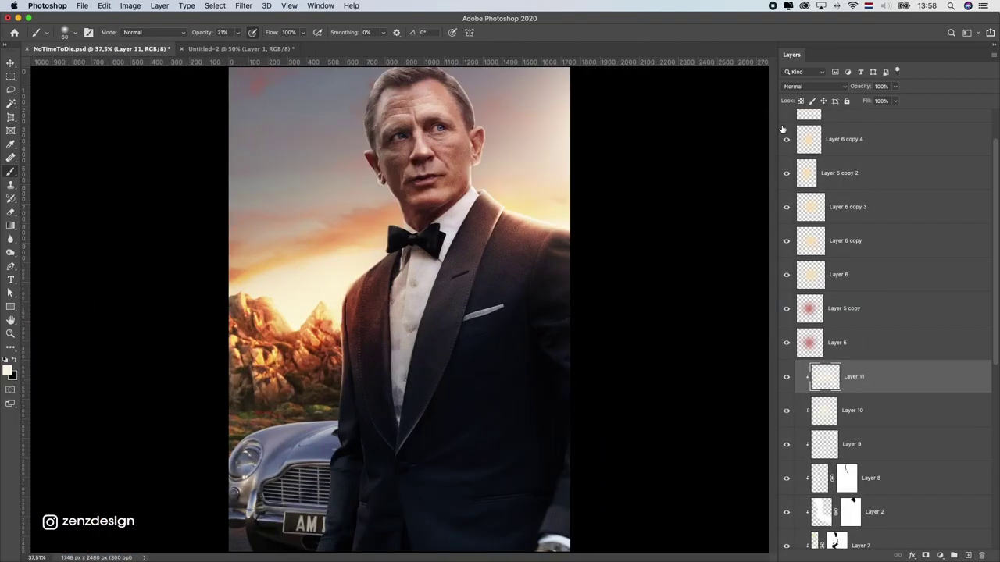
Try Screen blending on Layer 11
{"action": "left_click", "coordinate": [814, 86]}
{"action": "left_click", "coordinate": [812, 164]}
{"action": "scroll", "coordinate": [580, 271], "scroll_direction": "down", "scroll_amount": 3}
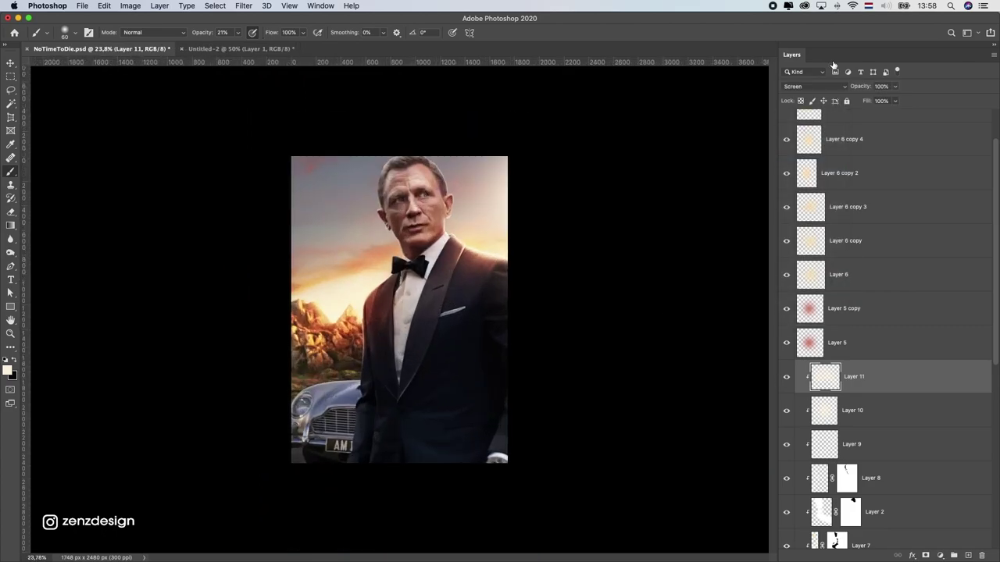
{"action": "scroll", "coordinate": [403, 207], "scroll_direction": "up", "scroll_amount": 5}
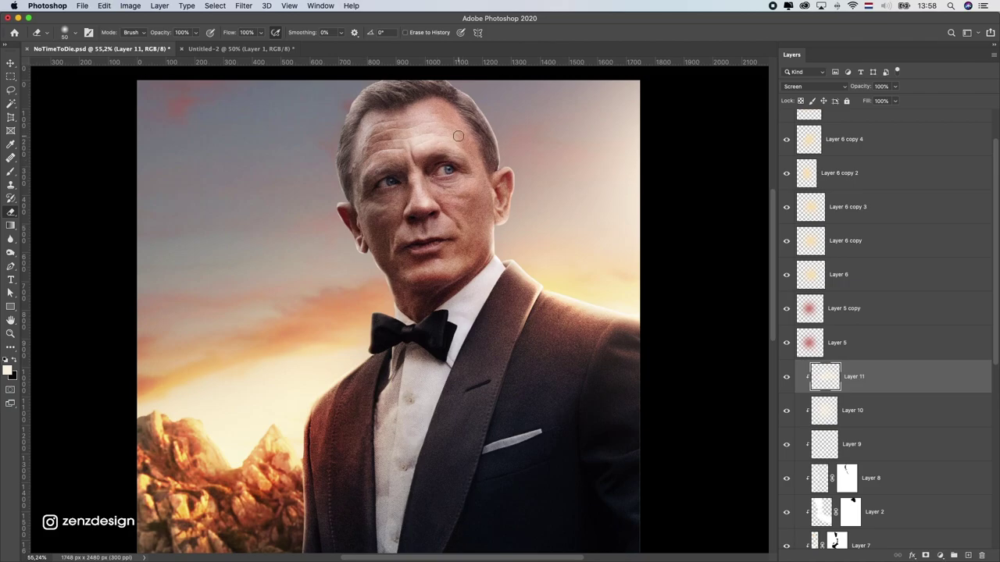
{"action": "scroll", "coordinate": [381, 143], "scroll_direction": "down", "scroll_amount": 4}
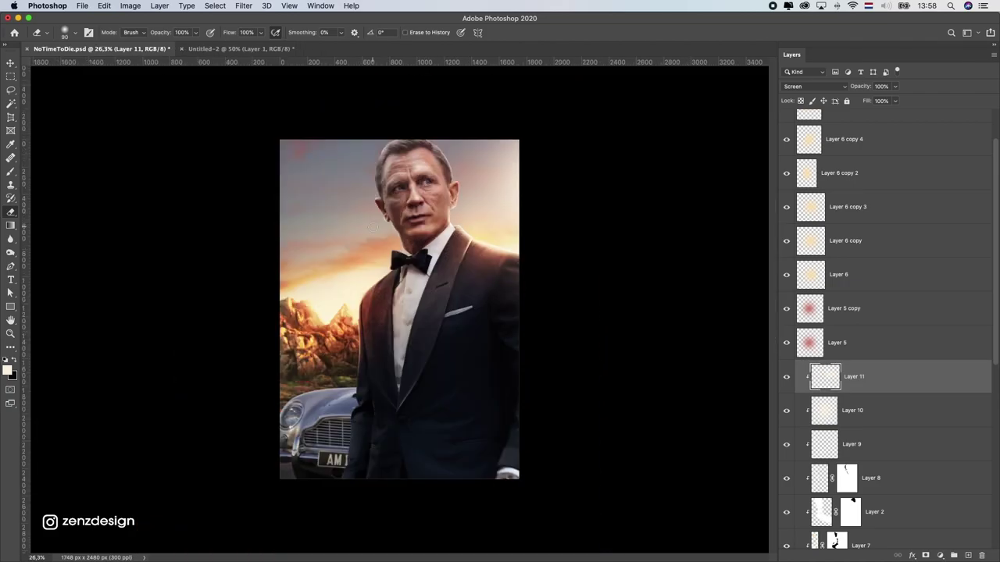
Make Layer 11 visible and set it to Overlay at 77% opacity
{"action": "left_click", "coordinate": [815, 86]}
{"action": "left_click", "coordinate": [809, 125]}
{"action": "left_click", "coordinate": [786, 377]}
{"action": "scroll", "coordinate": [406, 203], "scroll_direction": "up", "scroll_amount": 4}
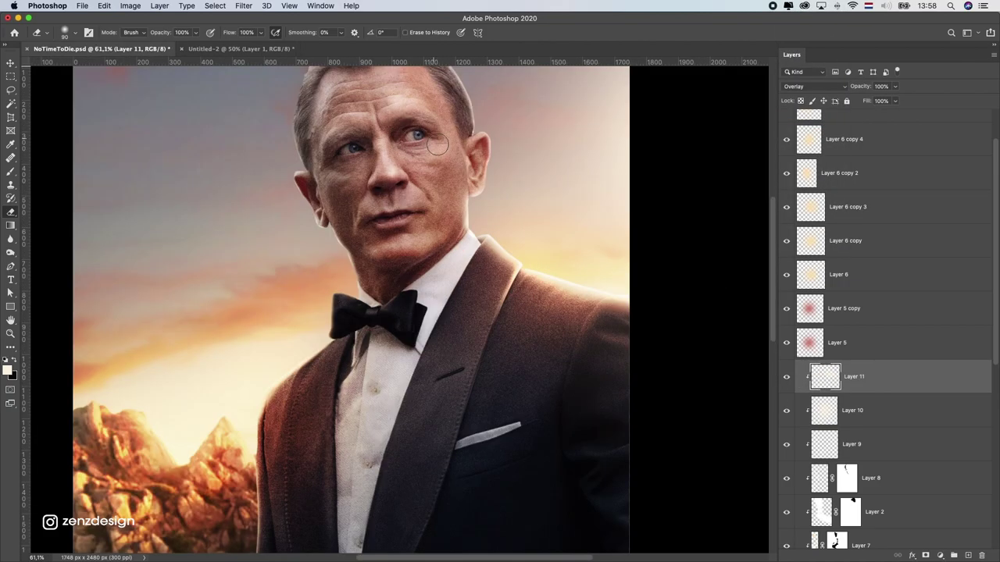
{"action": "scroll", "coordinate": [535, 128], "scroll_direction": "down", "scroll_amount": 4}
{"action": "left_click_drag", "start_coordinate": [882, 100], "coordinate": [885, 99]}
{"action": "scroll", "coordinate": [400, 313], "scroll_direction": "up", "scroll_amount": 1}
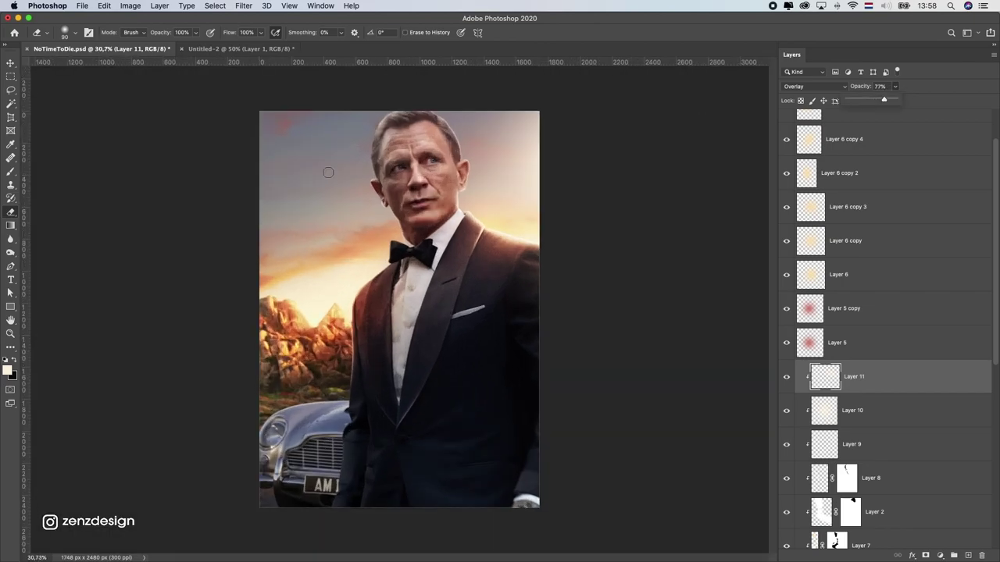
{"action": "key", "text": "b"}
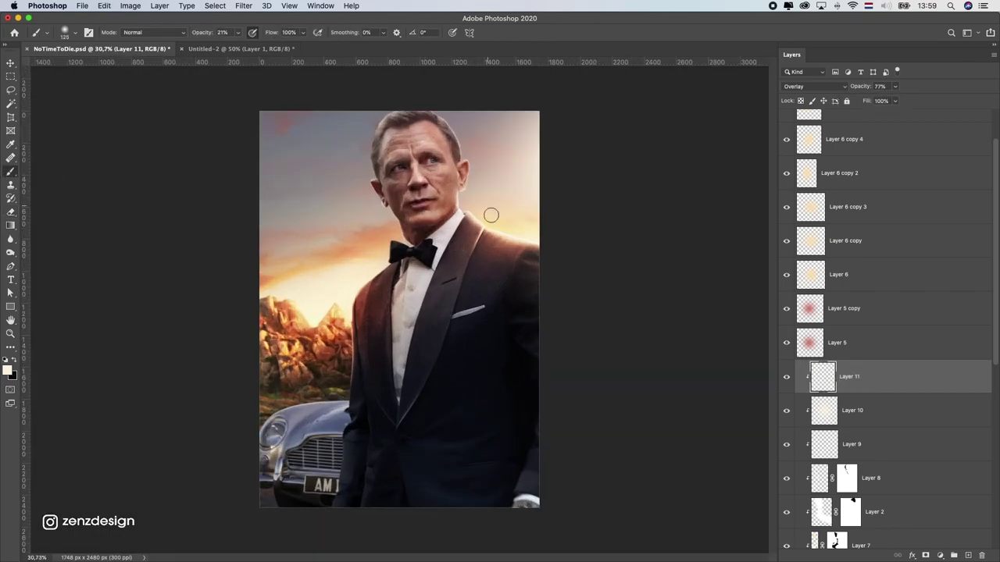
{"action": "scroll", "coordinate": [497, 238], "scroll_direction": "down", "scroll_amount": 1}
{"action": "scroll", "coordinate": [587, 249], "scroll_direction": "up", "scroll_amount": 4}
{"action": "scroll", "coordinate": [865, 401], "scroll_direction": "down", "scroll_amount": 2}
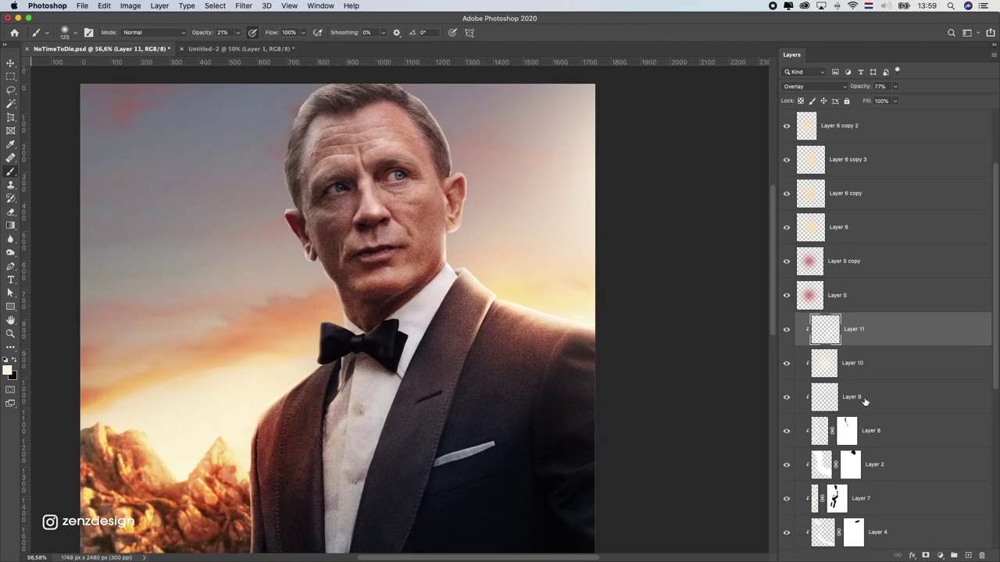
Add Layer 12 above Layer 8, clipped to the figure, in Overlay at 63% opacity
{"action": "left_click", "coordinate": [846, 430]}
{"action": "scroll", "coordinate": [500, 312], "scroll_direction": "down", "scroll_amount": 3}
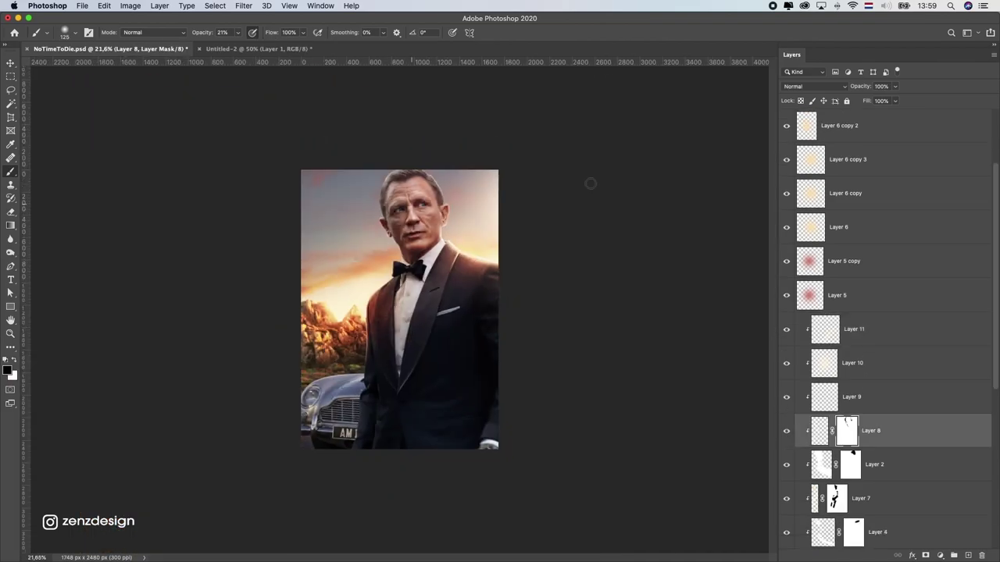
{"action": "scroll", "coordinate": [373, 169], "scroll_direction": "up", "scroll_amount": 3}
{"action": "scroll", "coordinate": [453, 261], "scroll_direction": "down", "scroll_amount": 3}
{"action": "right_click", "coordinate": [564, 202]}
{"action": "left_click", "coordinate": [578, 214]}
{"action": "scroll", "coordinate": [546, 234], "scroll_direction": "up", "scroll_amount": 3}
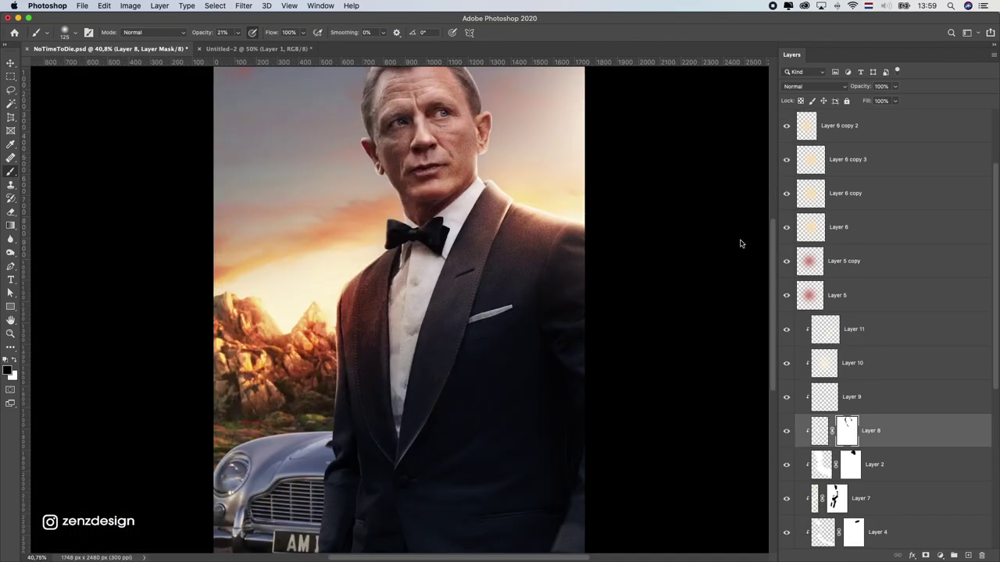
{"action": "left_click", "coordinate": [967, 556]}
{"action": "left_click", "coordinate": [815, 86]}
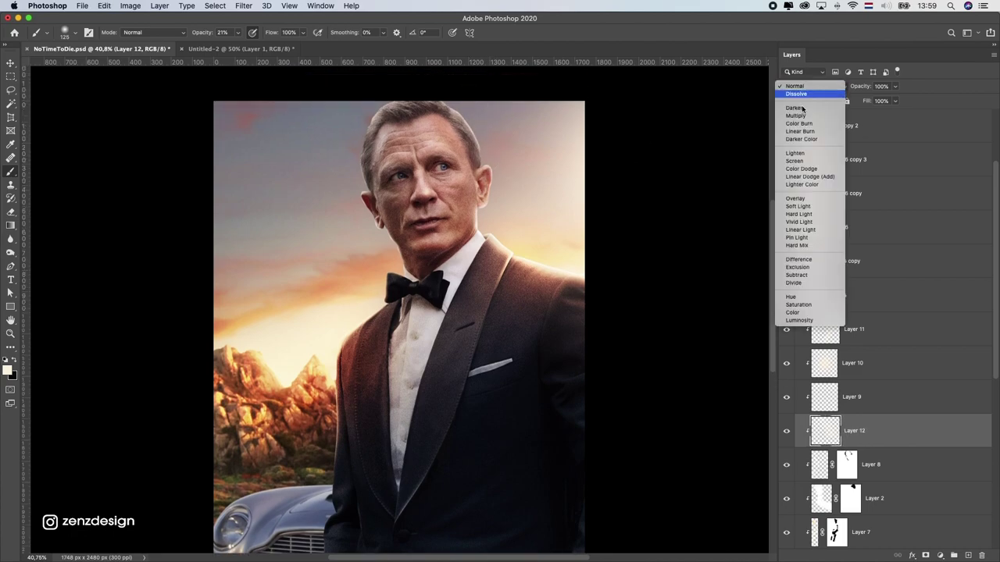
{"action": "left_click", "coordinate": [813, 200]}
{"action": "scroll", "coordinate": [585, 391], "scroll_direction": "down", "scroll_amount": 4}
{"action": "left_click", "coordinate": [787, 430]}
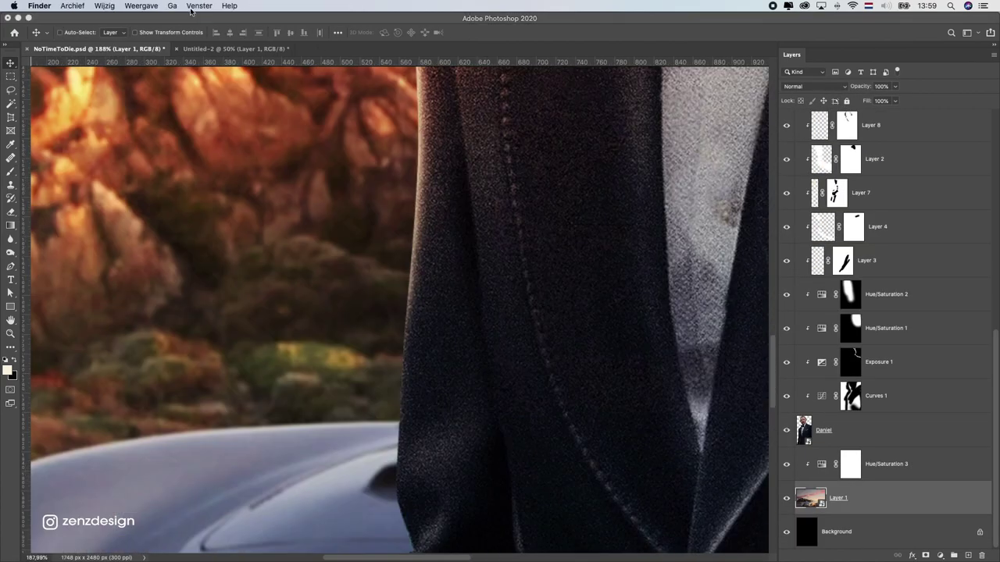
Add Gaussian, monochromatic noise to Layer 1 and save the document
{"action": "left_click", "coordinate": [243, 5]}
{"action": "mouse_move", "coordinate": [251, 159]}
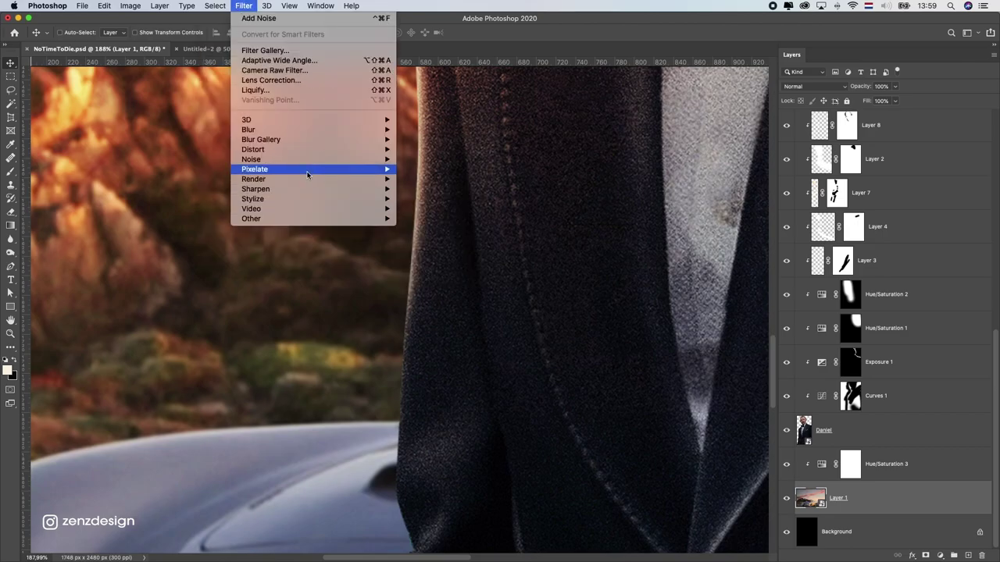
{"action": "left_click", "coordinate": [437, 167]}
{"action": "left_click_drag", "start_coordinate": [439, 275], "coordinate": [427, 275]}
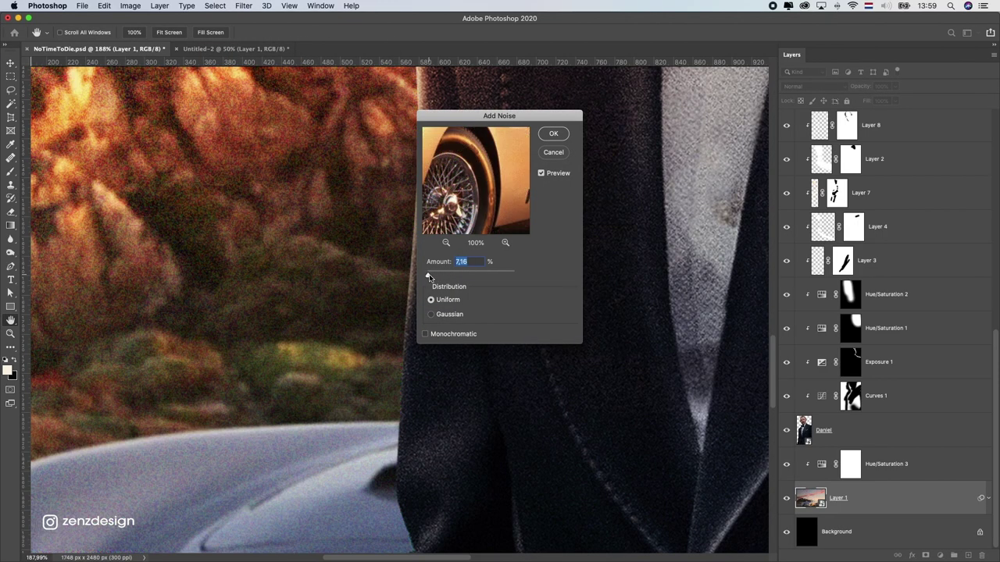
{"action": "left_click", "coordinate": [430, 314]}
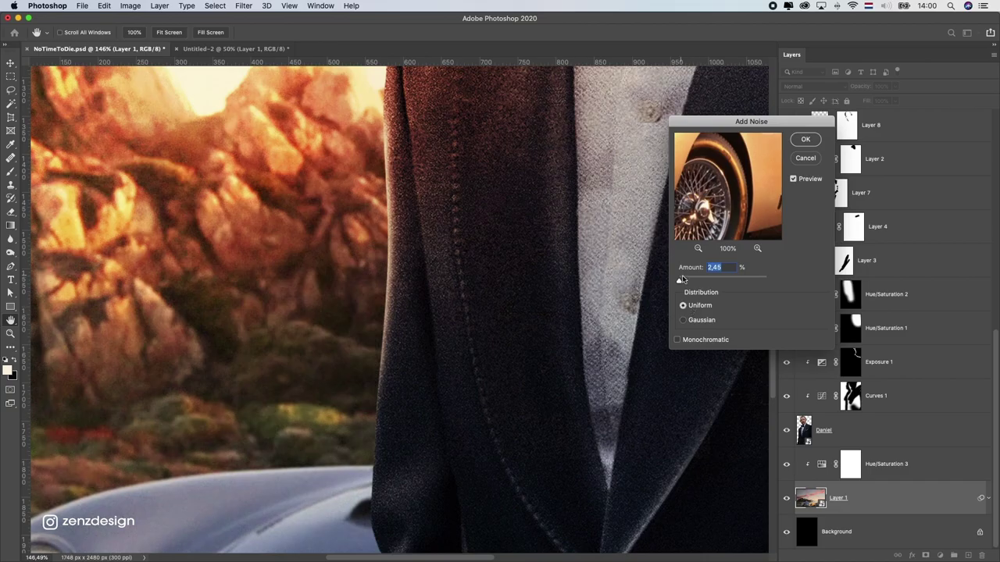
{"action": "left_click_drag", "start_coordinate": [681, 279], "coordinate": [679, 281]}
{"action": "left_click", "coordinate": [678, 339]}
{"action": "scroll", "coordinate": [451, 338], "scroll_direction": "up", "scroll_amount": 3}
{"action": "scroll", "coordinate": [380, 346], "scroll_direction": "down", "scroll_amount": 5}
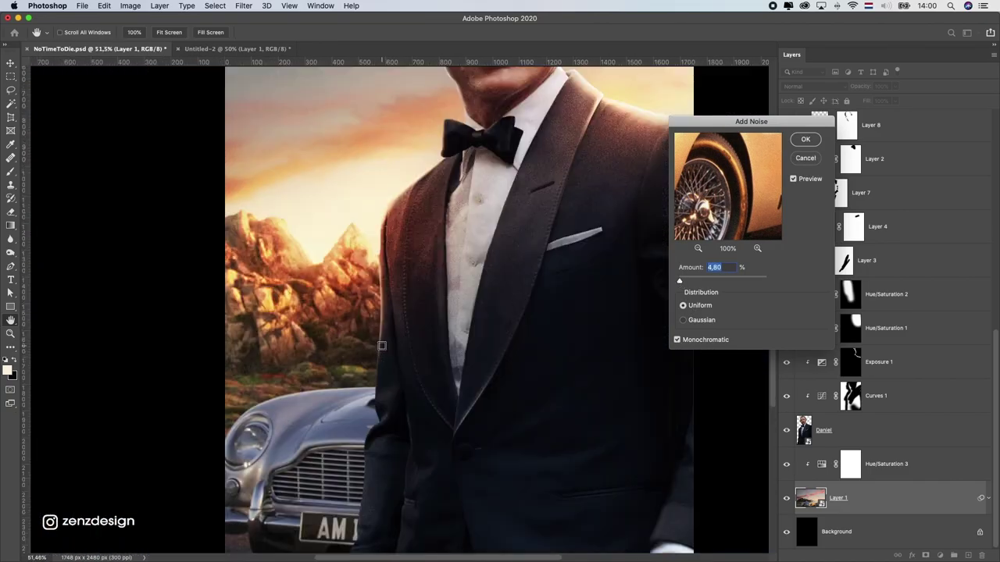
{"action": "scroll", "coordinate": [451, 304], "scroll_direction": "up", "scroll_amount": 2}
{"action": "scroll", "coordinate": [451, 303], "scroll_direction": "down", "scroll_amount": 4}
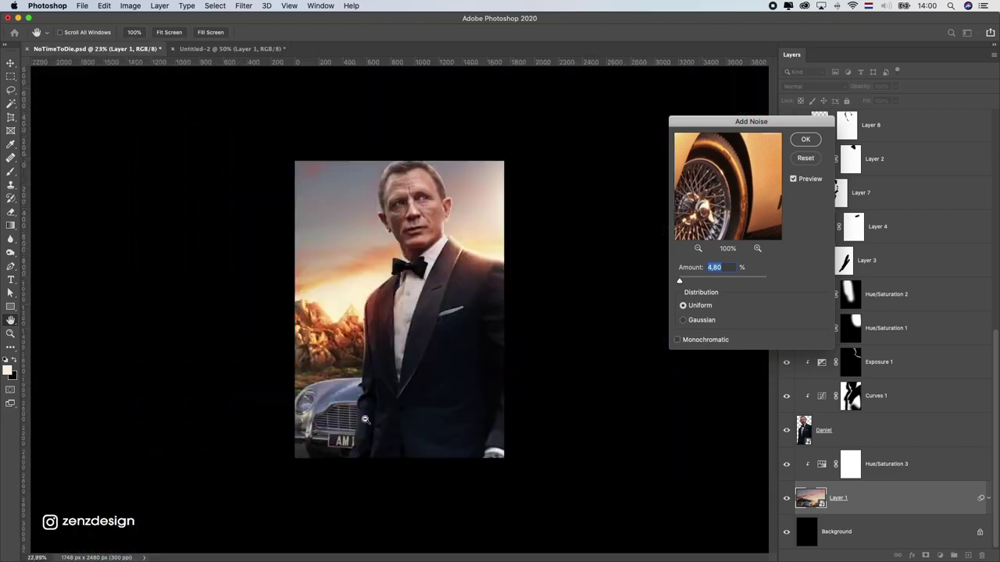
{"action": "key", "text": "Return"}
{"action": "scroll", "coordinate": [449, 303], "scroll_direction": "up", "scroll_amount": 2}
{"action": "key", "text": "ctrl+s"}
{"action": "scroll", "coordinate": [449, 303], "scroll_direction": "down", "scroll_amount": 2}
Apply a 3.2-pixel Gaussian Blur to the sunset background
{"action": "left_click", "coordinate": [244, 6]}
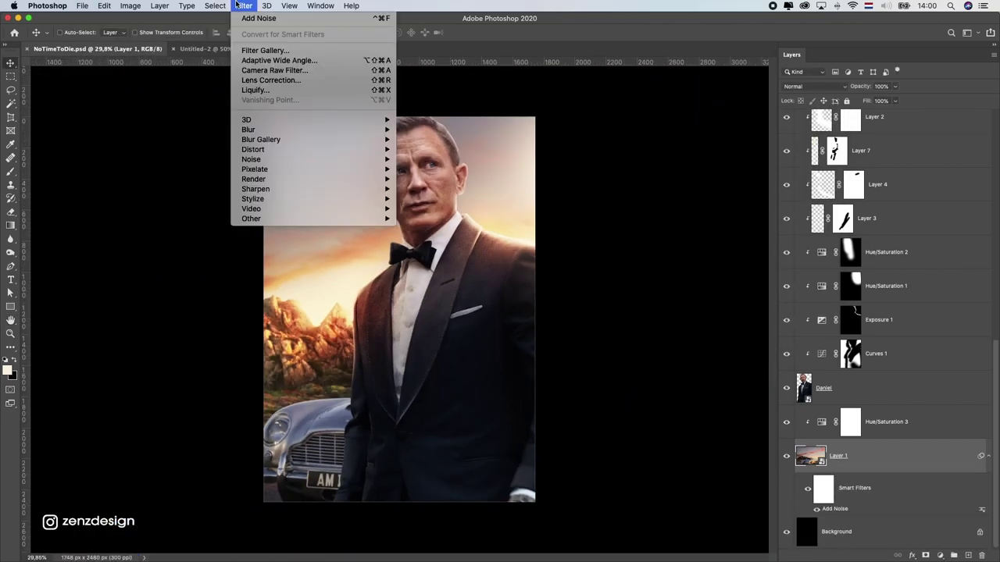
{"action": "right_click", "coordinate": [314, 427]}
{"action": "scroll", "coordinate": [314, 427], "scroll_direction": "up", "scroll_amount": 5}
{"action": "left_click", "coordinate": [243, 5]}
{"action": "mouse_move", "coordinate": [249, 130]}
{"action": "left_click", "coordinate": [429, 169]}
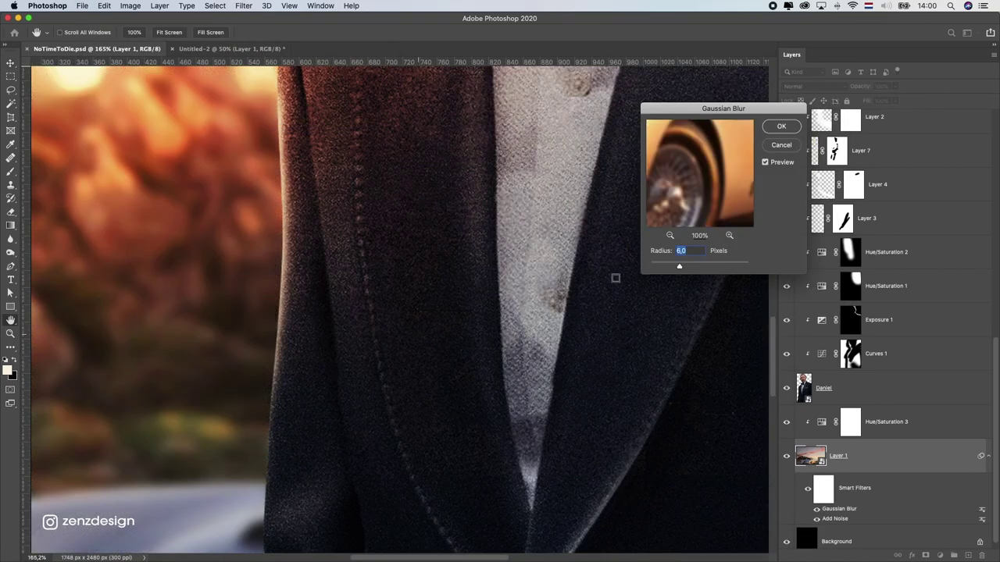
{"action": "scroll", "coordinate": [654, 266], "scroll_direction": "down", "scroll_amount": 5}
{"action": "scroll", "coordinate": [666, 268], "scroll_direction": "up", "scroll_amount": 2}
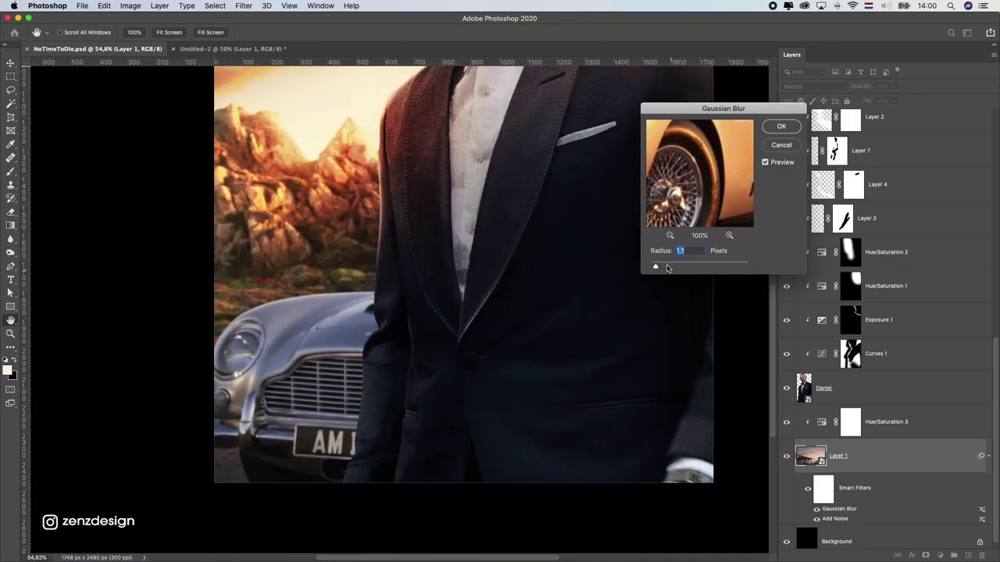
{"action": "scroll", "coordinate": [450, 312], "scroll_direction": "down", "scroll_amount": 5}
{"action": "left_click_drag", "start_coordinate": [663, 266], "coordinate": [666, 266]}
{"action": "scroll", "coordinate": [449, 313], "scroll_direction": "up", "scroll_amount": 5}
{"action": "scroll", "coordinate": [372, 386], "scroll_direction": "down", "scroll_amount": 4}
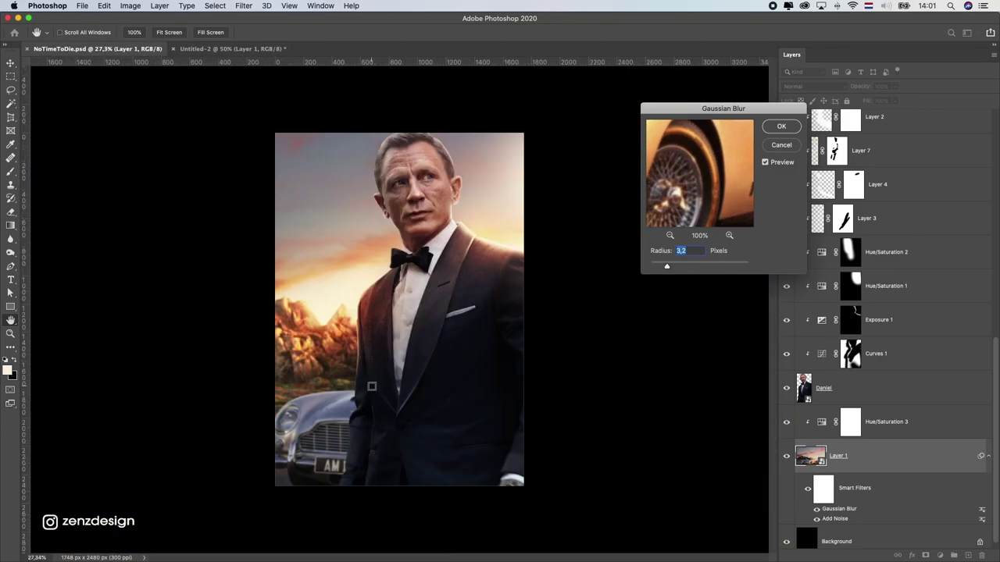
{"action": "key", "text": "Return"}
{"action": "scroll", "coordinate": [364, 420], "scroll_direction": "up", "scroll_amount": 5}
{"action": "scroll", "coordinate": [364, 419], "scroll_direction": "down", "scroll_amount": 2}
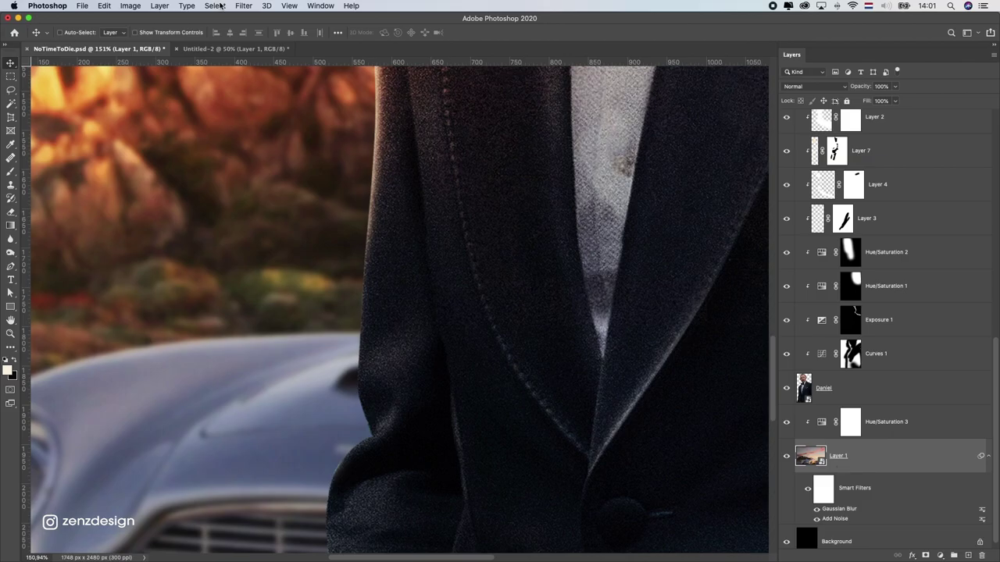
Apply a second pass of Add Noise to the background
{"action": "left_click", "coordinate": [244, 5]}
{"action": "left_click", "coordinate": [425, 160]}
{"action": "key", "text": "Up"}
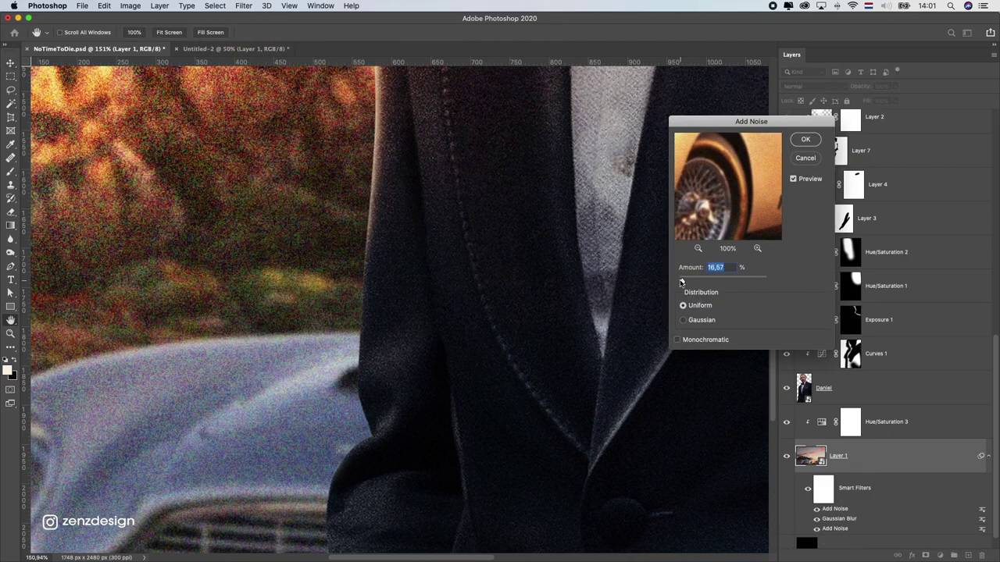
{"action": "key", "text": "Up"}
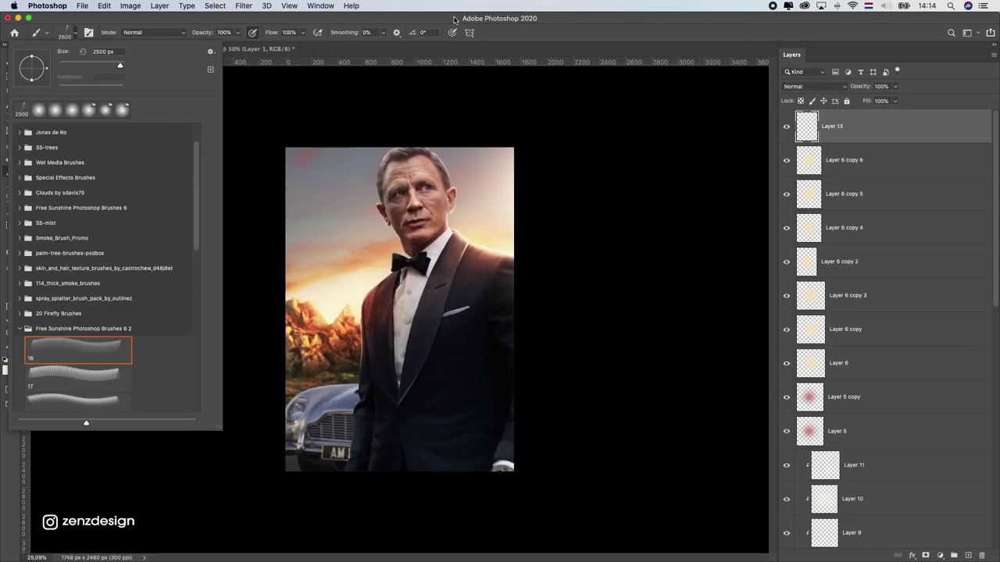
Rotate the light rays layer so it slants across the figure
{"action": "key", "text": "ctrl+t"}
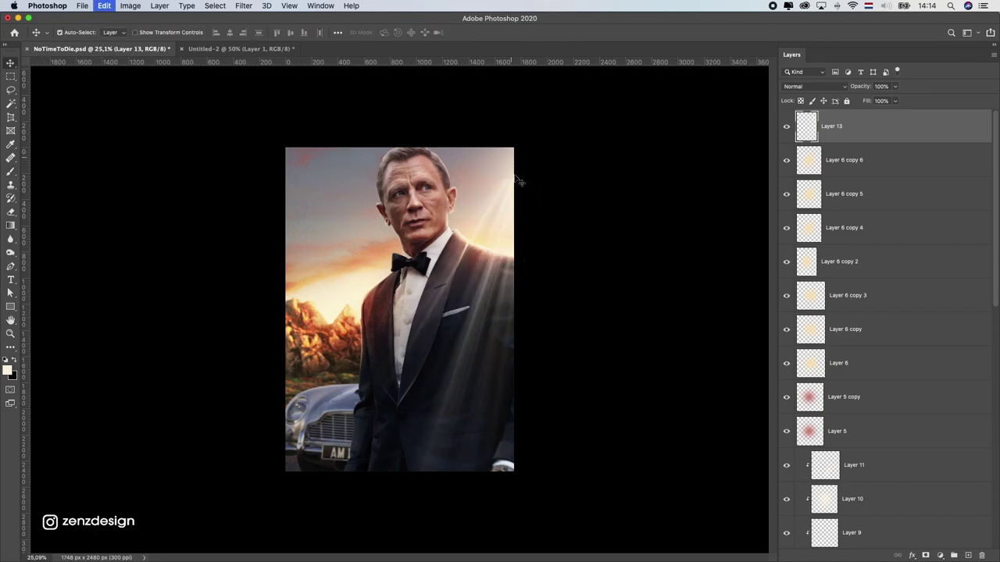
{"action": "left_click_drag", "start_coordinate": [473, 164], "coordinate": [411, 146]}
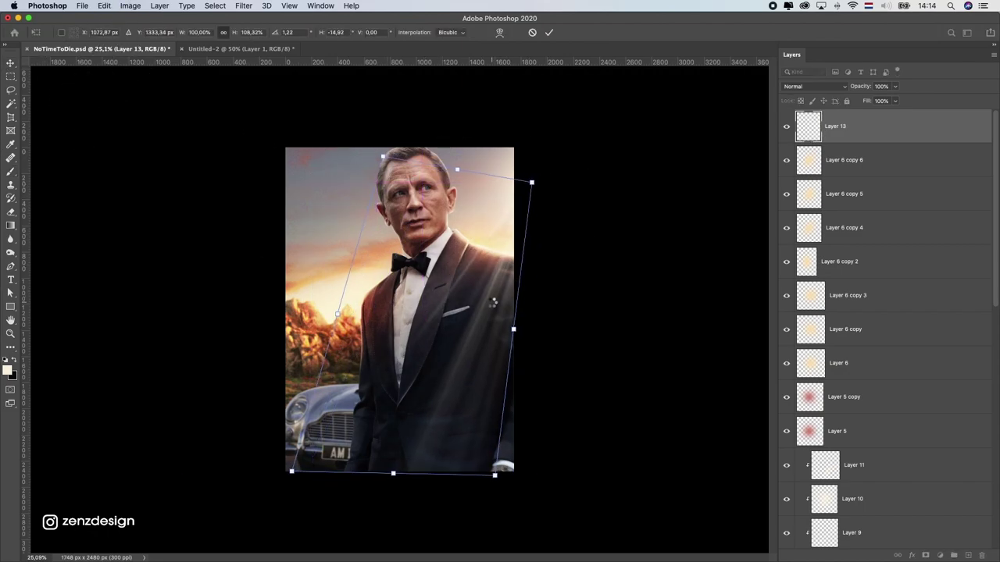
{"action": "key", "text": "Return"}
{"action": "key", "text": "ctrl+minus"}
Paint out part of the light rays on Layer 13's mask with a soft round brush
{"action": "left_click", "coordinate": [11, 171]}
{"action": "left_click", "coordinate": [69, 32]}
{"action": "scroll", "coordinate": [101, 234], "scroll_direction": "down", "scroll_amount": 5}
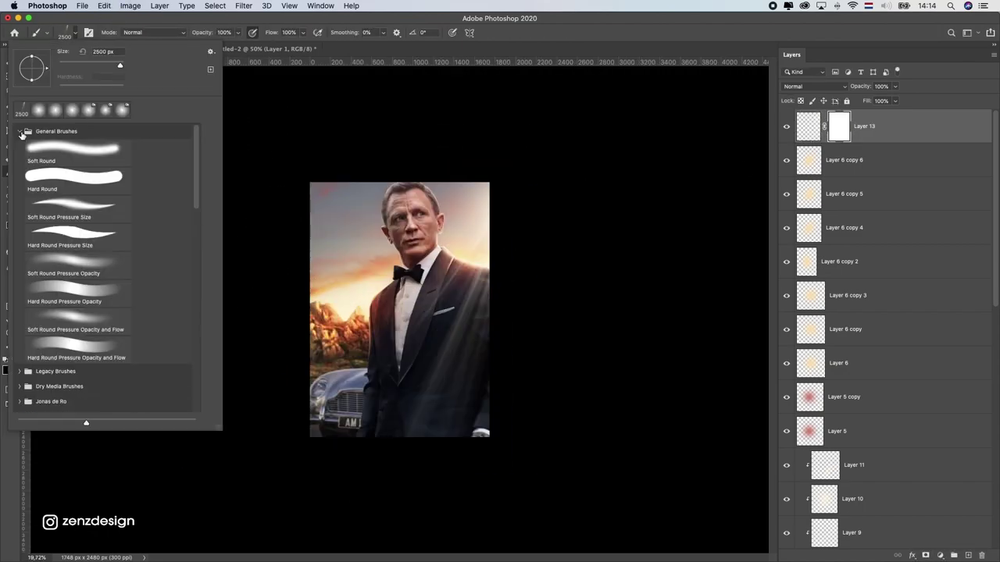
{"action": "double_click", "coordinate": [70, 149]}
{"action": "left_click_drag", "start_coordinate": [313, 435], "coordinate": [611, 410]}
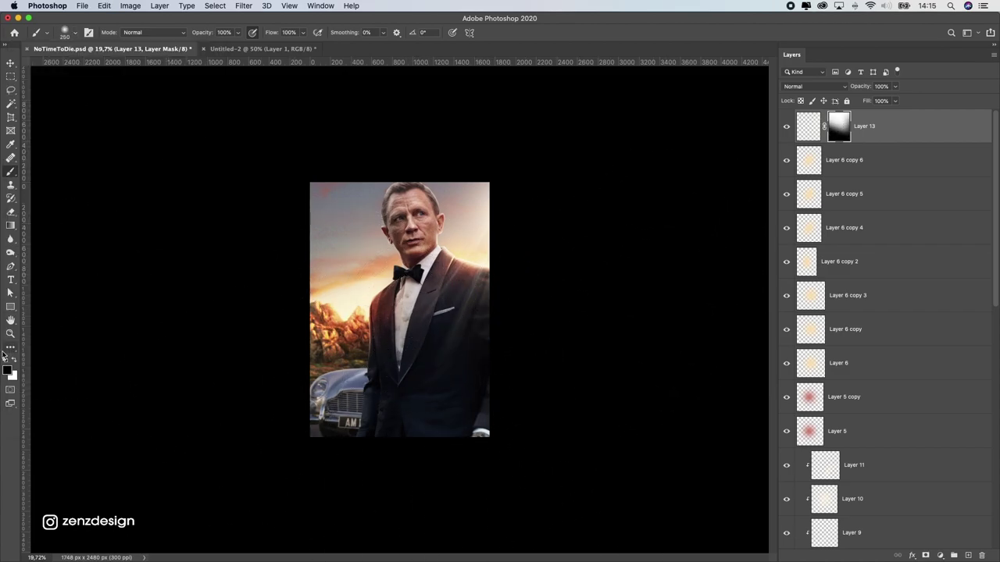
{"action": "key", "text": "ctrl+0"}
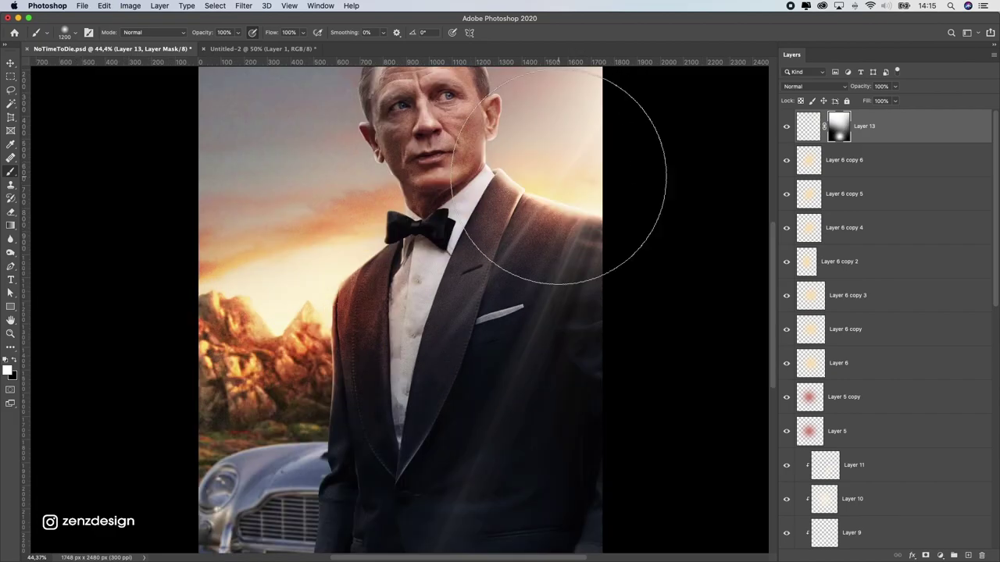
{"action": "left_click", "coordinate": [815, 86]}
{"action": "left_click", "coordinate": [766, 111]}
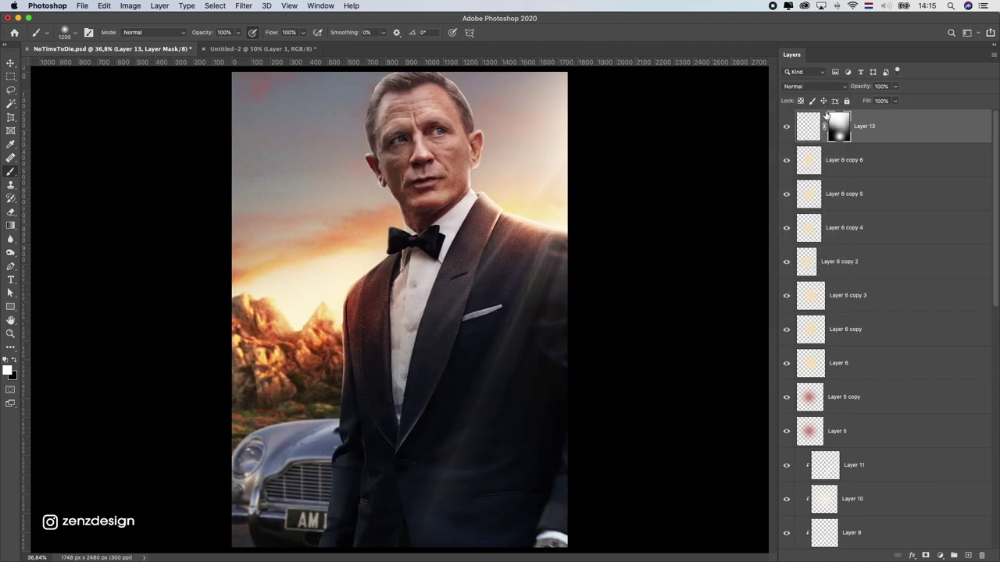
{"action": "scroll", "coordinate": [703, 140], "scroll_direction": "down", "scroll_amount": 3}
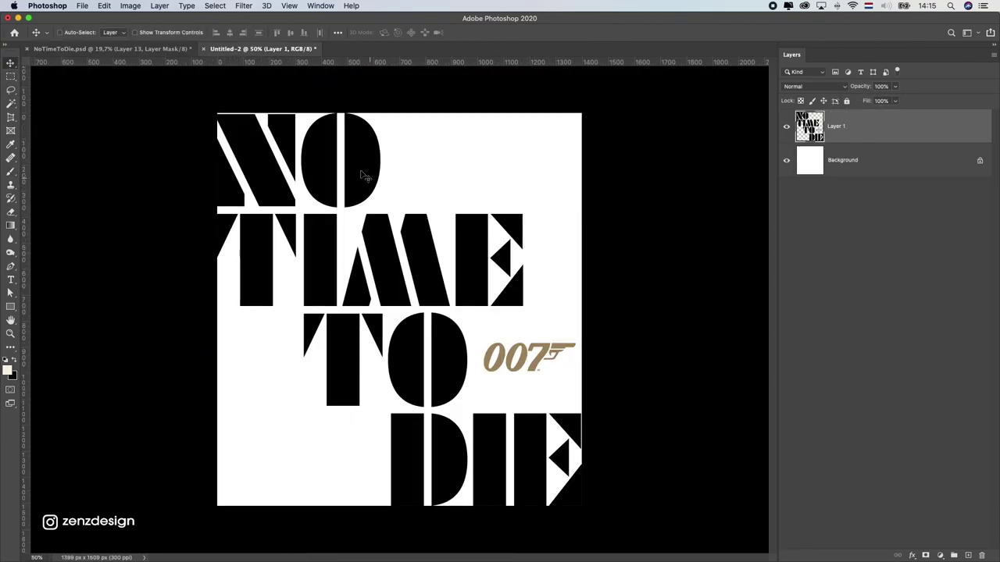
Shrink the pasted NO TIME TO DIE title and place it on the poster
{"action": "left_click", "coordinate": [117, 48]}
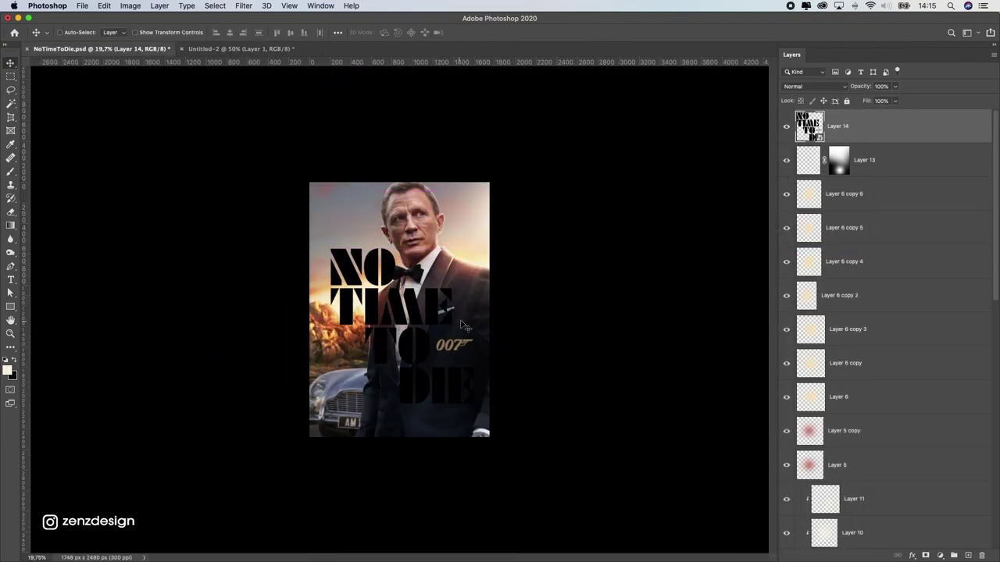
{"action": "key", "text": "ctrl+t"}
{"action": "mouse_move", "coordinate": [474, 249]}
{"action": "left_mouse_down"}
{"action": "mouse_move", "coordinate": [415, 256]}
{"action": "mouse_move", "coordinate": [365, 226]}
{"action": "mouse_move", "coordinate": [518, 306]}
{"action": "left_mouse_up"}
{"action": "key", "text": "Return"}
Turn the title white with a Color Overlay, discarding a stray Color Balance adjustment
{"action": "left_click", "coordinate": [940, 555]}
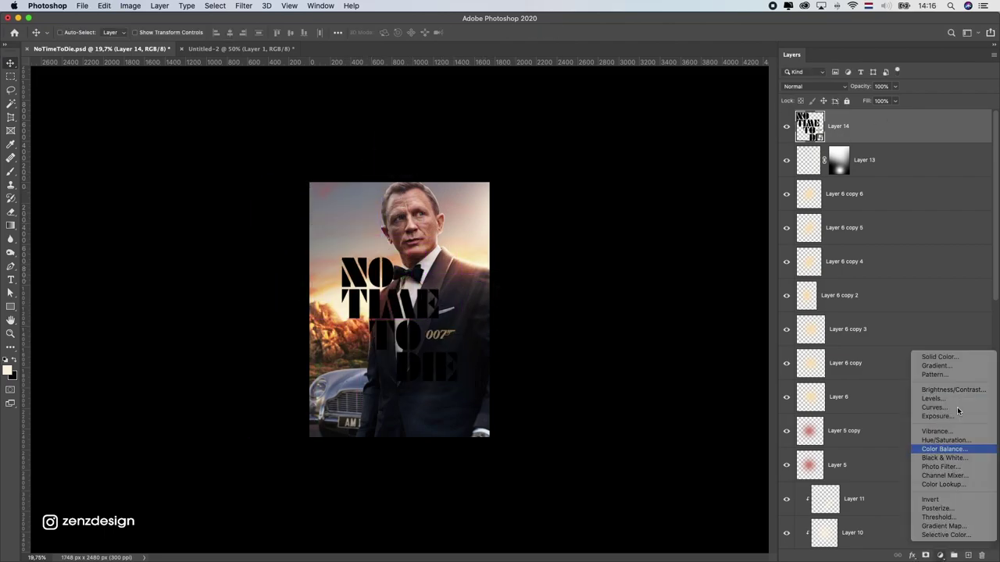
{"action": "left_click", "coordinate": [938, 446]}
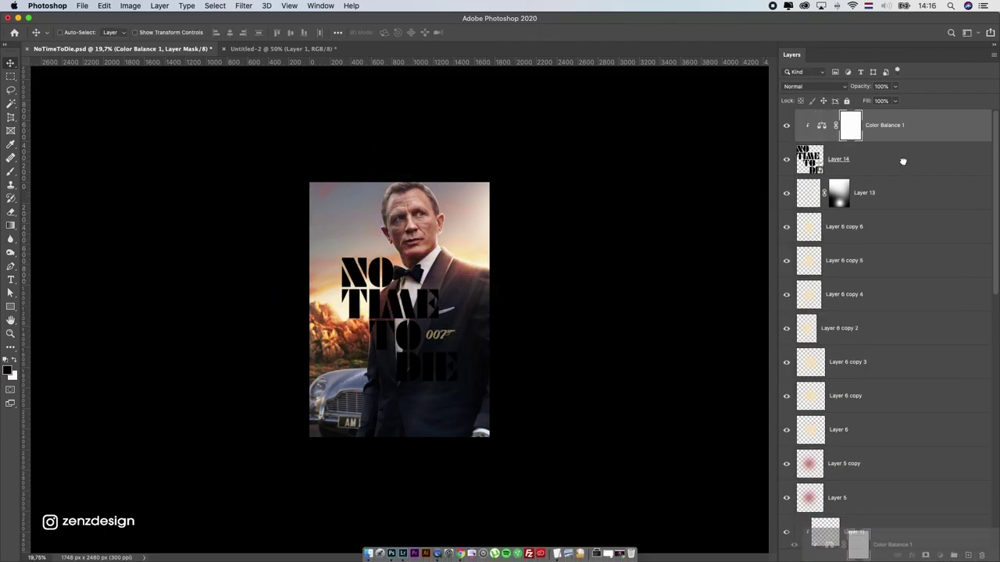
{"action": "left_click", "coordinate": [981, 555]}
{"action": "double_click", "coordinate": [868, 131]}
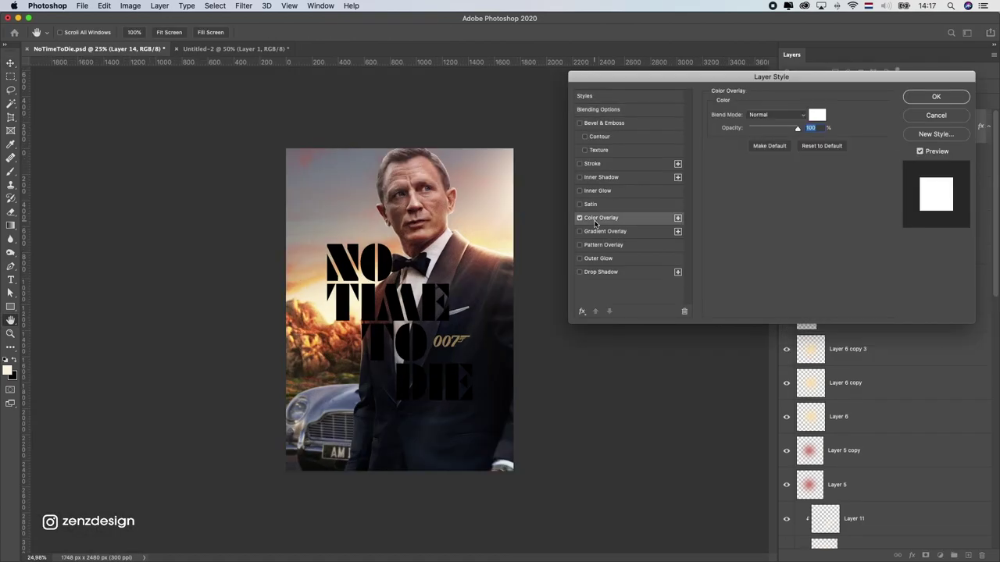
{"action": "left_click", "coordinate": [935, 97]}
Duplicate the title, mask the copy to the 007, and remove its overlay so the 007 shows gold
{"action": "right_click", "coordinate": [898, 129]}
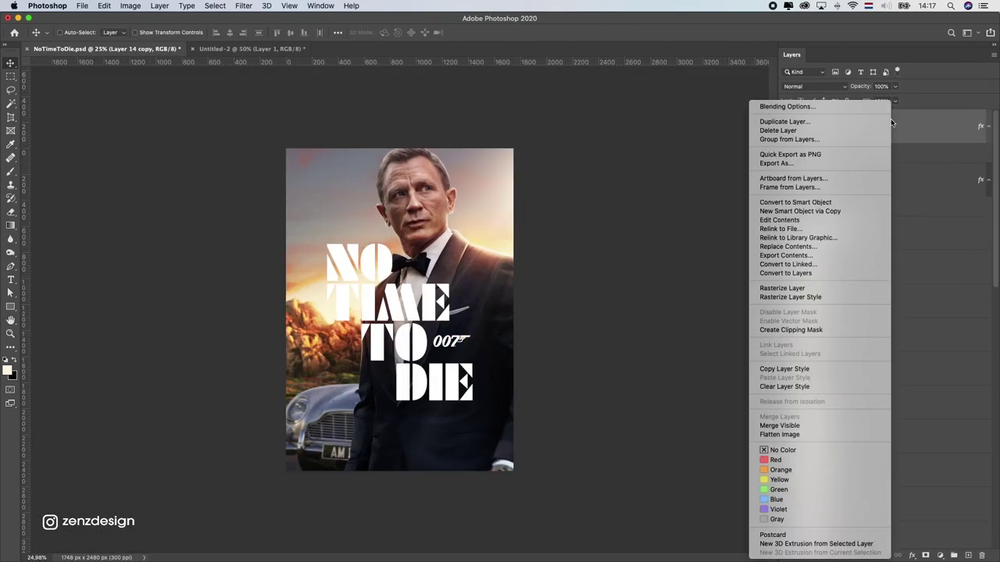
{"action": "scroll", "coordinate": [433, 333], "scroll_direction": "up", "scroll_amount": 1}
{"action": "left_click_drag", "start_coordinate": [435, 334], "coordinate": [487, 354]}
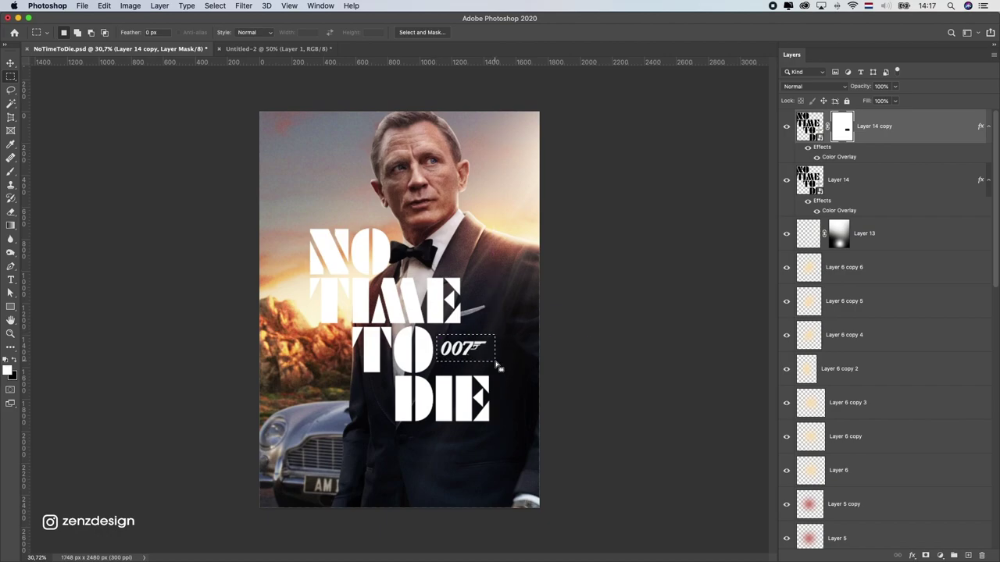
{"action": "key", "text": "super+d"}
{"action": "right_click", "coordinate": [838, 129]}
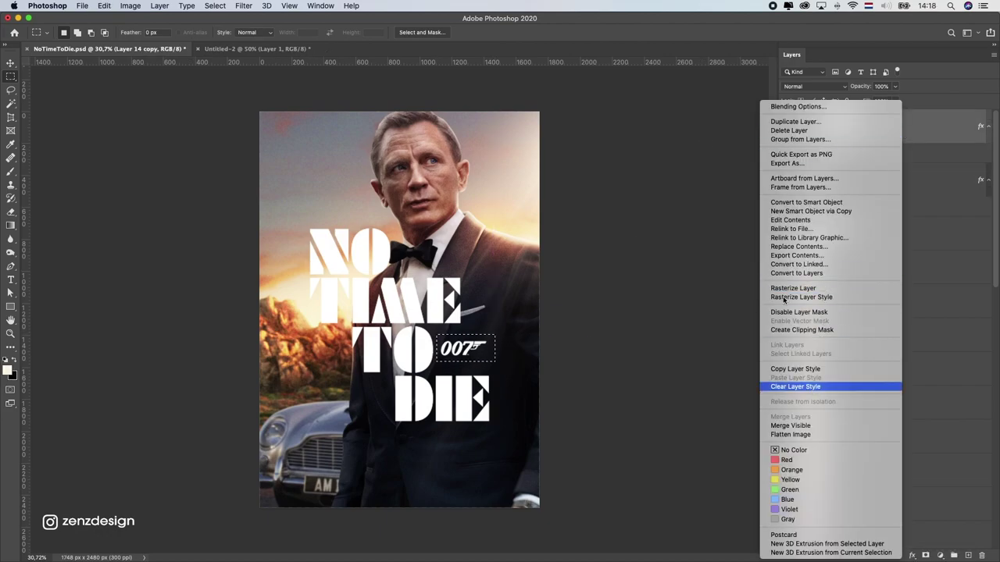
{"action": "left_click", "coordinate": [826, 388]}
{"action": "right_click", "coordinate": [482, 358]}
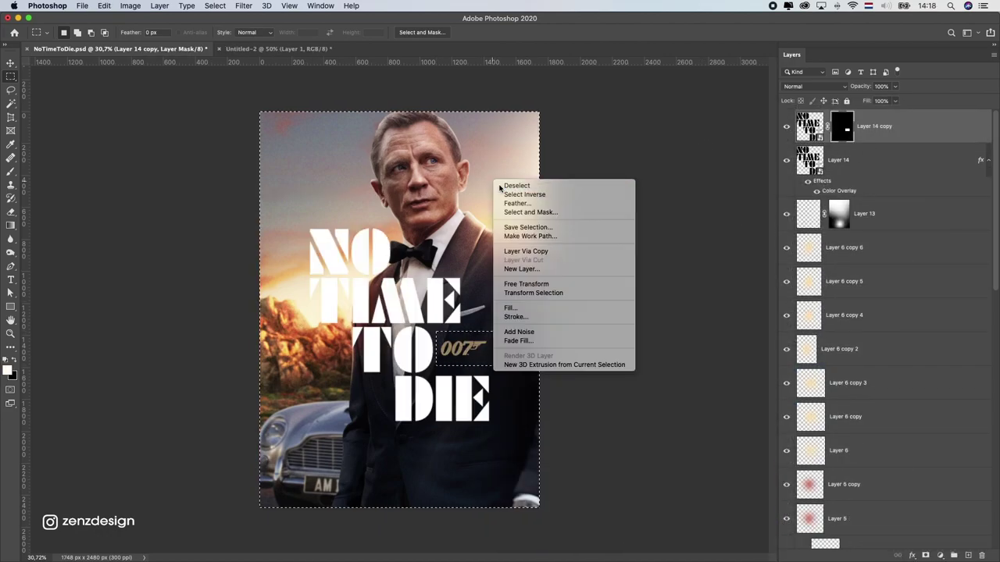
{"action": "left_click", "coordinate": [515, 185]}
Group both title layers as Group 1 and move the title lower on the poster
{"action": "scroll", "coordinate": [398, 311], "scroll_direction": "down", "scroll_amount": 1}
{"action": "key", "text": "super+g"}
{"action": "key", "text": "super+t"}
{"action": "left_click_drag", "start_coordinate": [403, 250], "coordinate": [404, 349]}
{"action": "key", "text": "Return"}
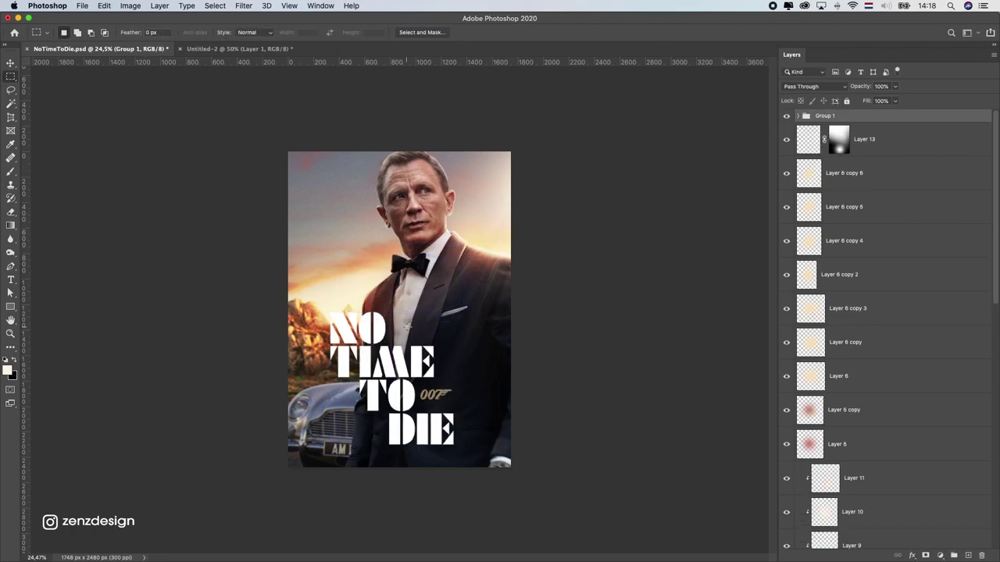
{"action": "scroll", "coordinate": [416, 291], "scroll_direction": "up", "scroll_amount": 1}
{"action": "left_click", "coordinate": [416, 292], "text": "super"}
Stretch the sunset background taller and shift it down to the bottom edge
{"action": "key", "text": "super+t"}
{"action": "scroll", "coordinate": [415, 287], "scroll_direction": "down", "scroll_amount": 1}
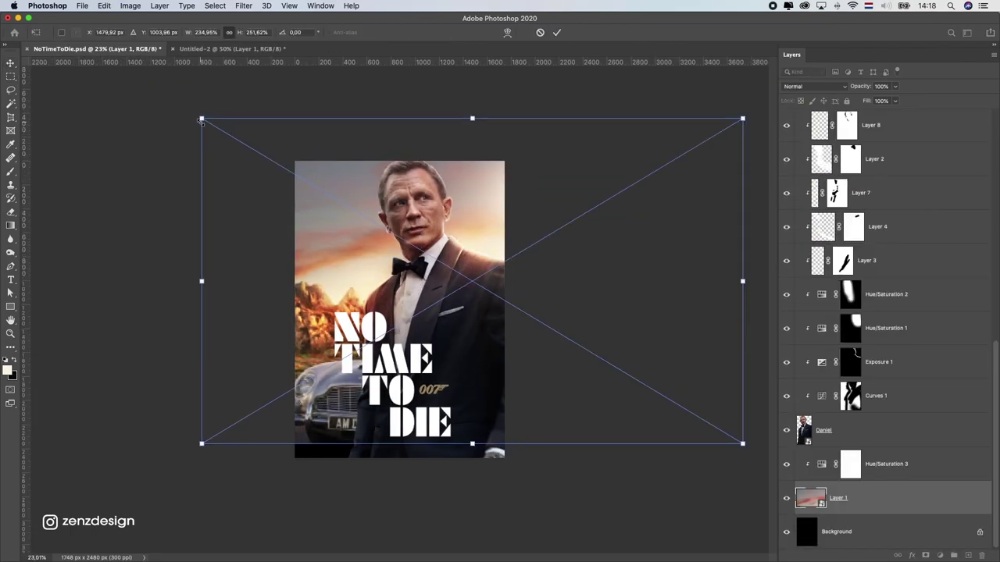
{"action": "mouse_move", "coordinate": [471, 116]}
{"action": "left_mouse_down"}
{"action": "mouse_move", "coordinate": [472, 104]}
{"action": "mouse_move", "coordinate": [472, 123]}
{"action": "left_mouse_up"}
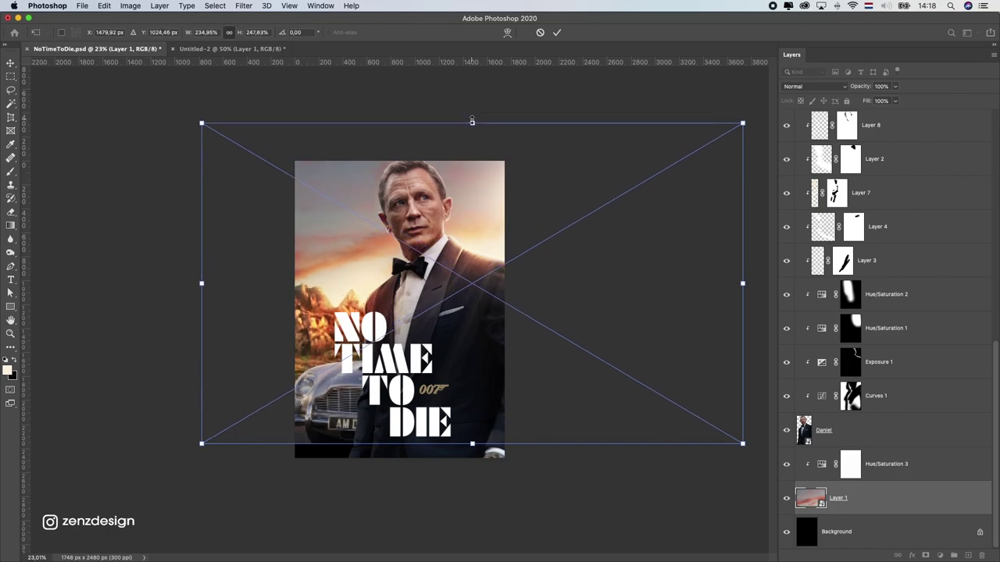
{"action": "key", "text": "Return"}
{"action": "scroll", "coordinate": [398, 312], "scroll_direction": "down", "scroll_amount": 1}
{"action": "left_click_drag", "start_coordinate": [329, 392], "coordinate": [335, 410]}
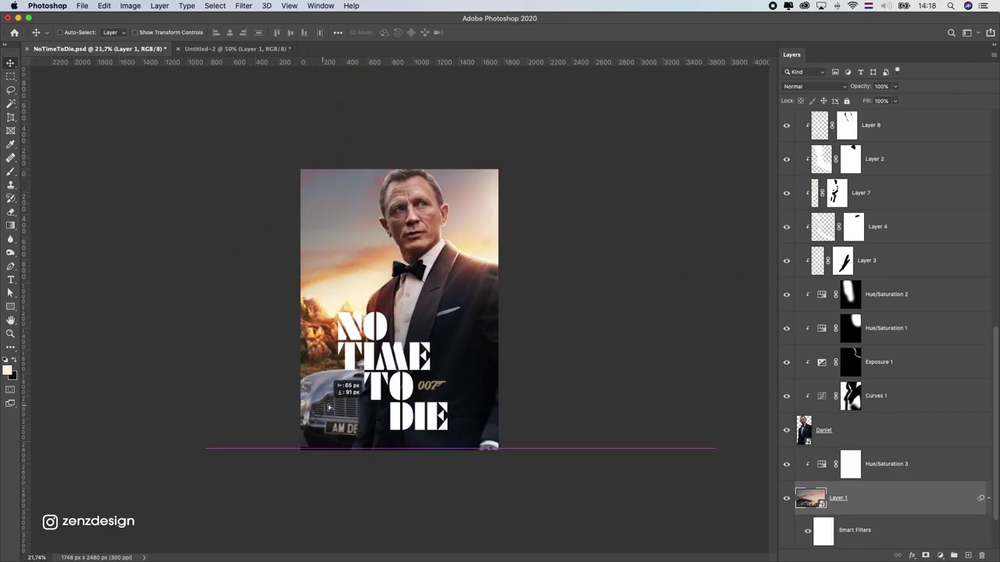
{"action": "left_click_drag", "start_coordinate": [429, 369], "coordinate": [453, 368]}
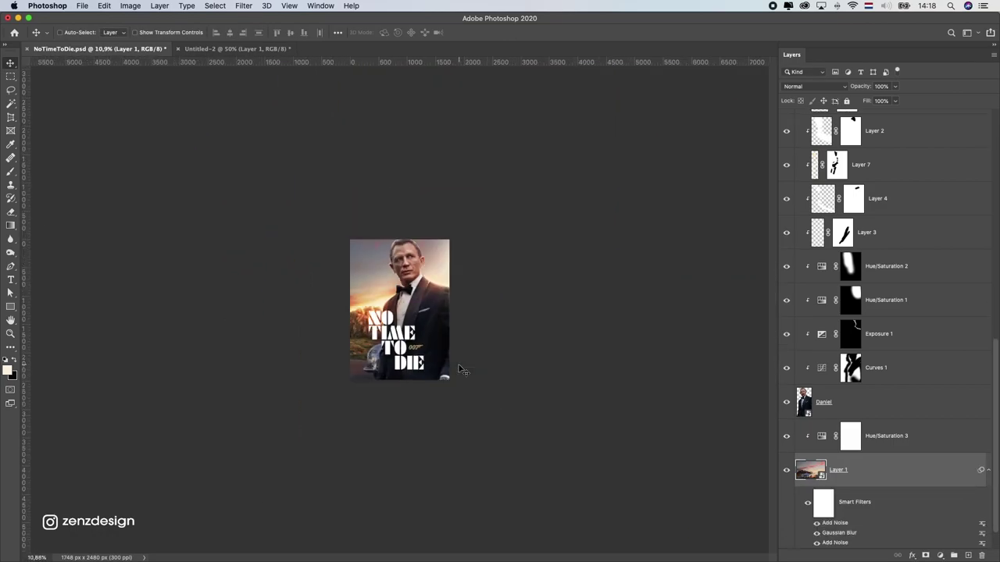
Rasterize the sunset layer and patch it with the Clone Stamp tool
{"action": "scroll", "coordinate": [453, 369], "scroll_direction": "up", "scroll_amount": 1}
{"action": "right_click", "coordinate": [905, 471]}
{"action": "left_click", "coordinate": [812, 288]}
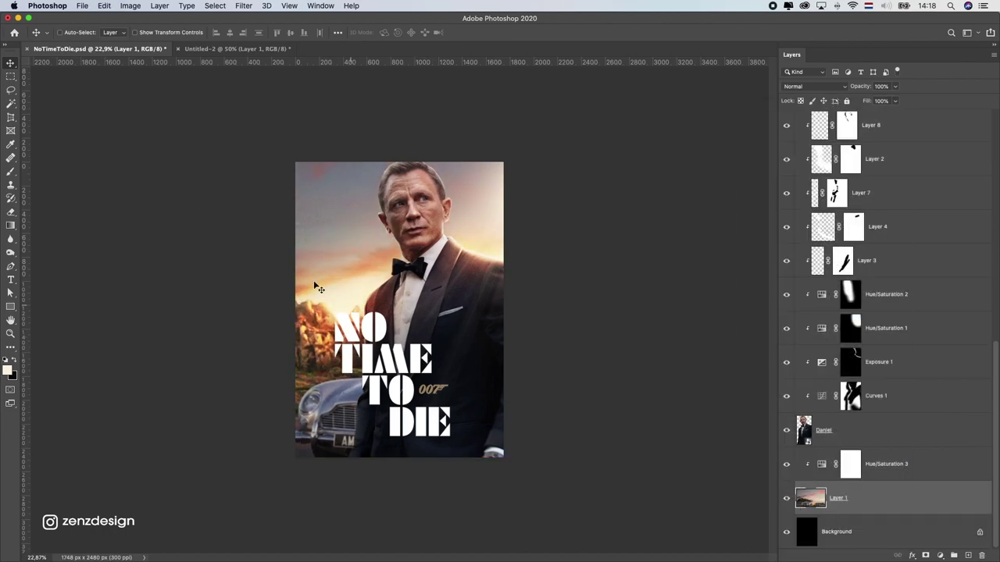
{"action": "key", "text": "s"}
{"action": "scroll", "coordinate": [328, 325], "scroll_direction": "up", "scroll_amount": 2}
{"action": "scroll", "coordinate": [329, 327], "scroll_direction": "up", "scroll_amount": 3}
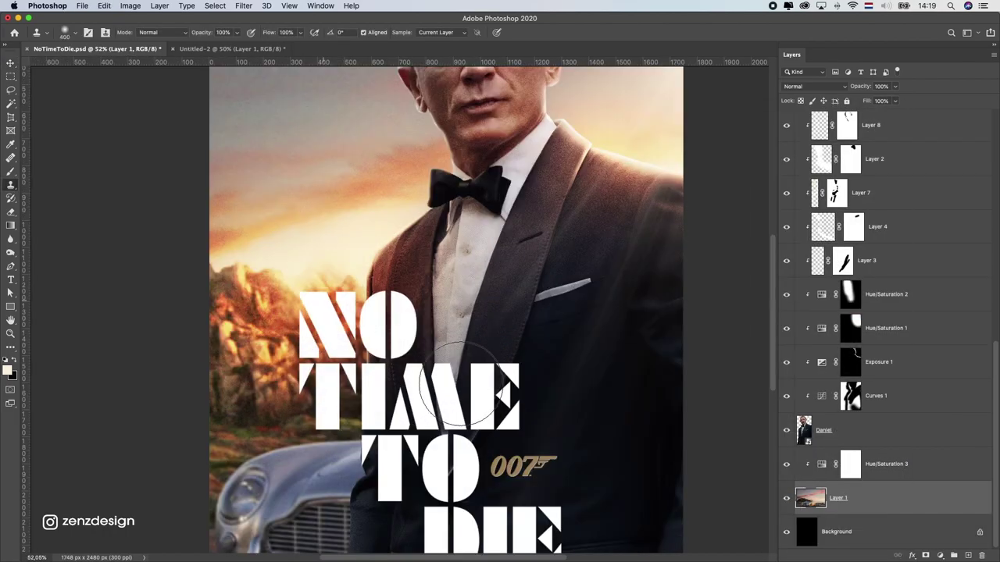
{"action": "scroll", "coordinate": [361, 336], "scroll_direction": "down", "scroll_amount": 5}
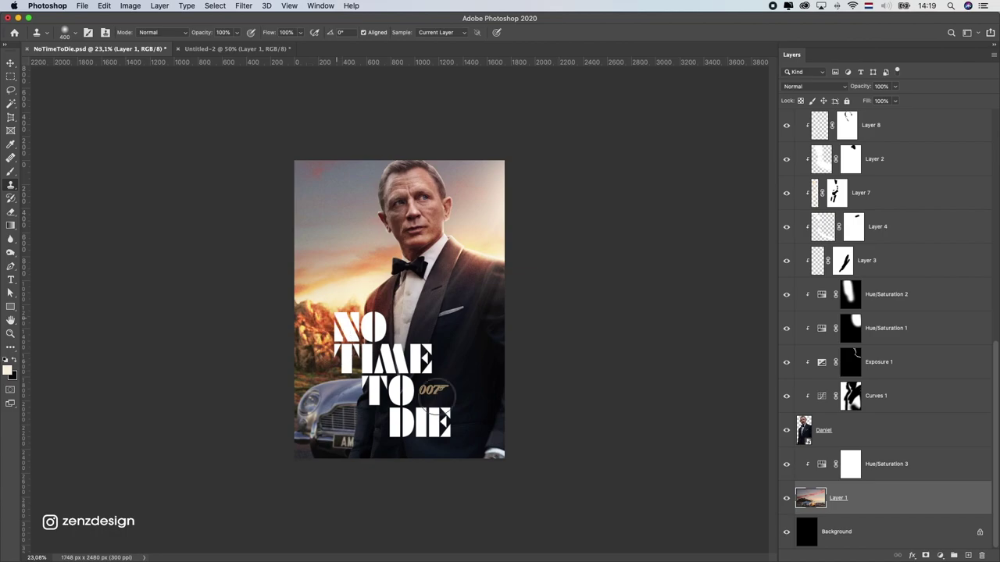
{"action": "scroll", "coordinate": [434, 394], "scroll_direction": "down", "scroll_amount": 3}
Switch to the Move tool and select the title layer
{"action": "key", "text": "v"}
{"action": "left_click", "coordinate": [393, 324], "text": "ctrl"}
{"action": "scroll", "coordinate": [413, 305], "scroll_direction": "down", "scroll_amount": 3}
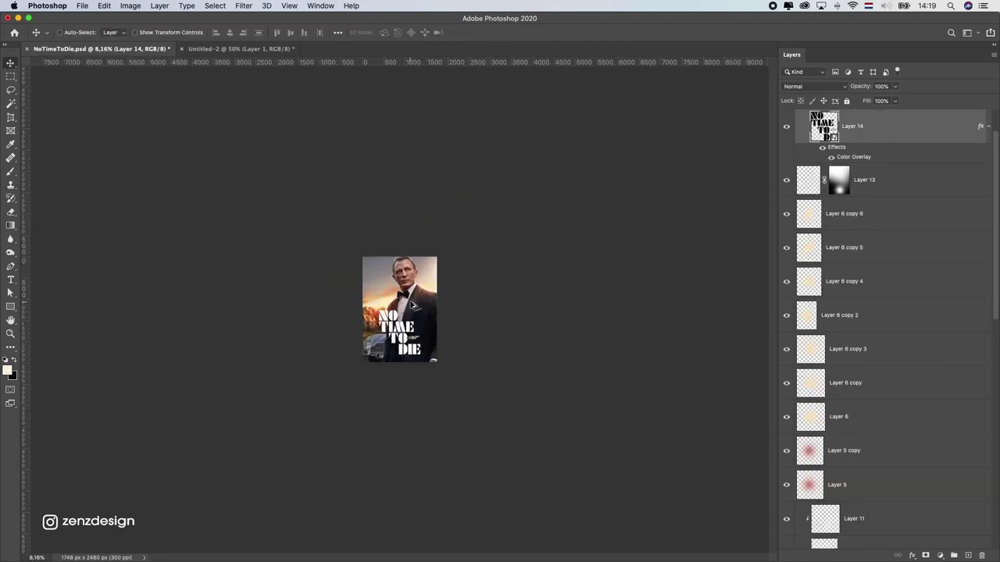
{"action": "scroll", "coordinate": [412, 305], "scroll_direction": "up", "scroll_amount": 3}
{"action": "scroll", "coordinate": [412, 304], "scroll_direction": "down", "scroll_amount": 3}
{"action": "scroll", "coordinate": [893, 328], "scroll_direction": "down", "scroll_amount": 10}
{"action": "scroll", "coordinate": [547, 288], "scroll_direction": "up", "scroll_amount": 3}
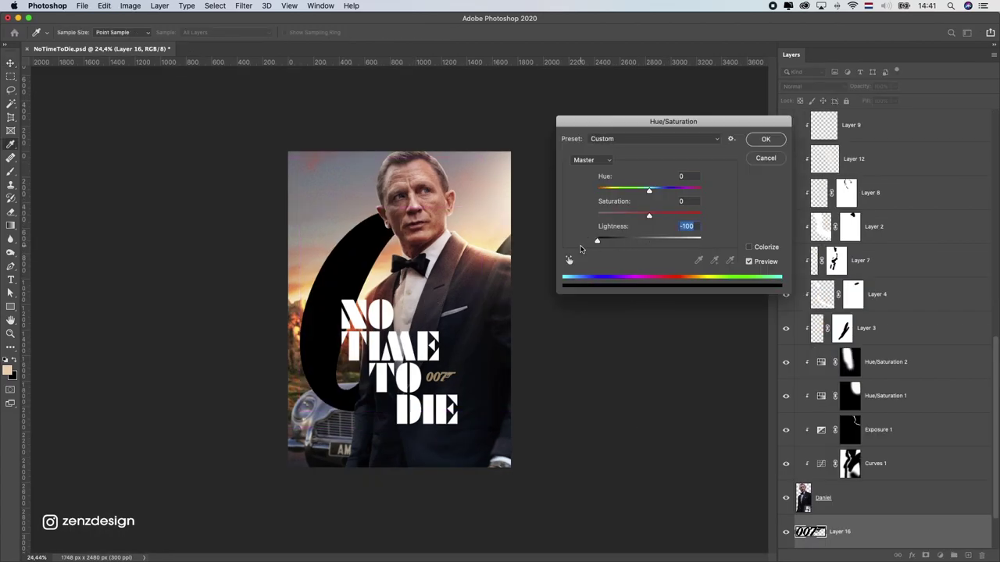
Confirm the 007 darkened to black and convert Layer 16 to a Smart Object
{"action": "key", "text": "Return"}
{"action": "key", "text": "v"}
{"action": "right_click", "coordinate": [859, 535]}
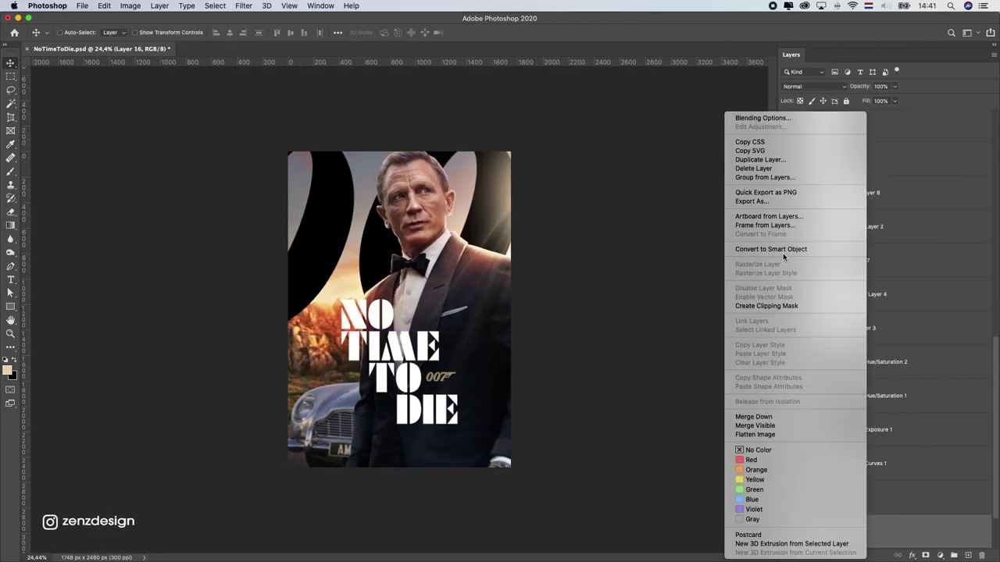
{"action": "left_click", "coordinate": [781, 250]}
Shrink the 007 into the poster's top and set its blend mode to Overlay
{"action": "key", "text": "ctrl+t"}
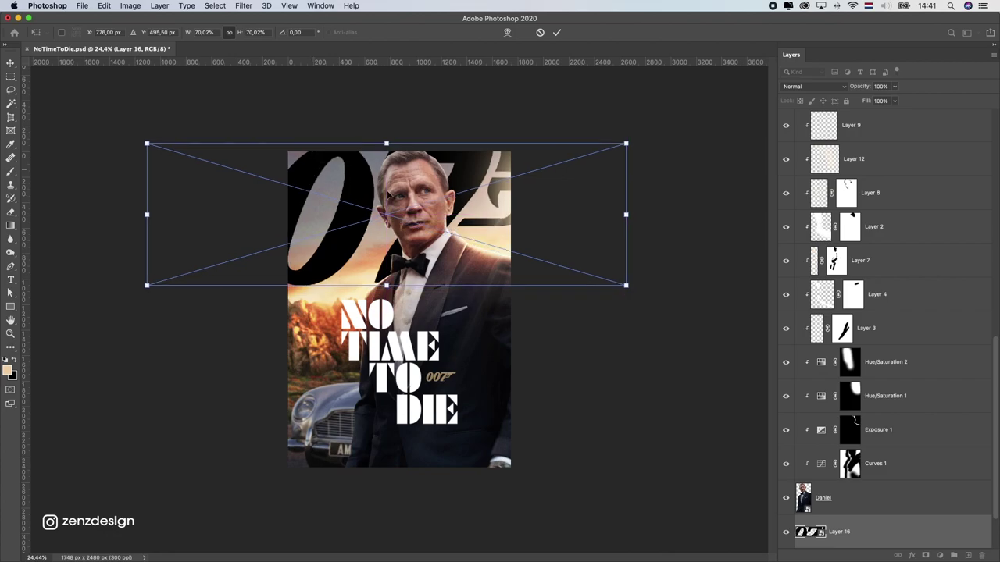
{"action": "left_click_drag", "start_coordinate": [315, 199], "coordinate": [351, 200]}
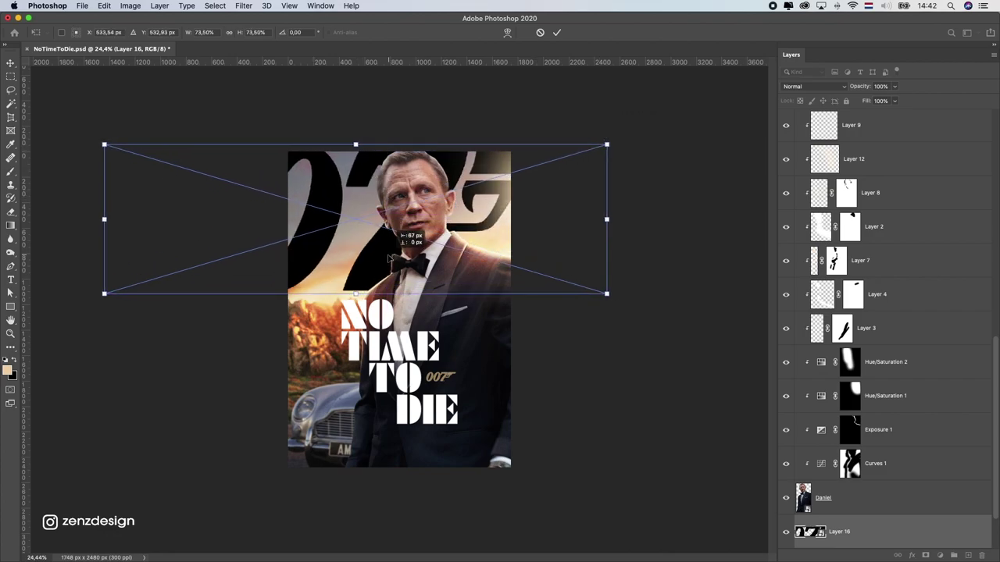
{"action": "scroll", "coordinate": [383, 275], "scroll_direction": "up", "scroll_amount": 5}
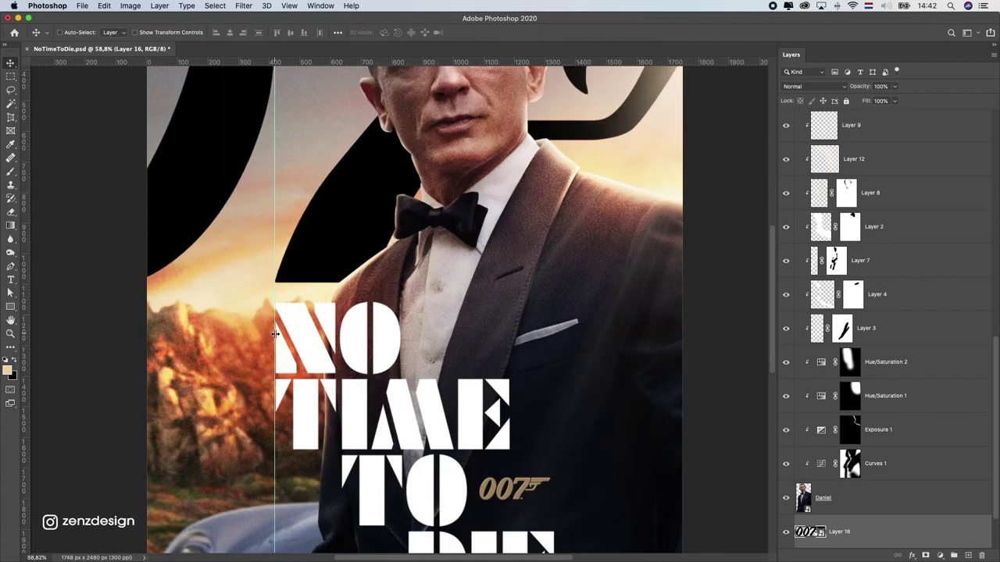
{"action": "scroll", "coordinate": [275, 334], "scroll_direction": "down", "scroll_amount": 5}
{"action": "scroll", "coordinate": [279, 346], "scroll_direction": "up", "scroll_amount": 3}
{"action": "left_click", "coordinate": [813, 86]}
{"action": "left_click", "coordinate": [804, 195]}
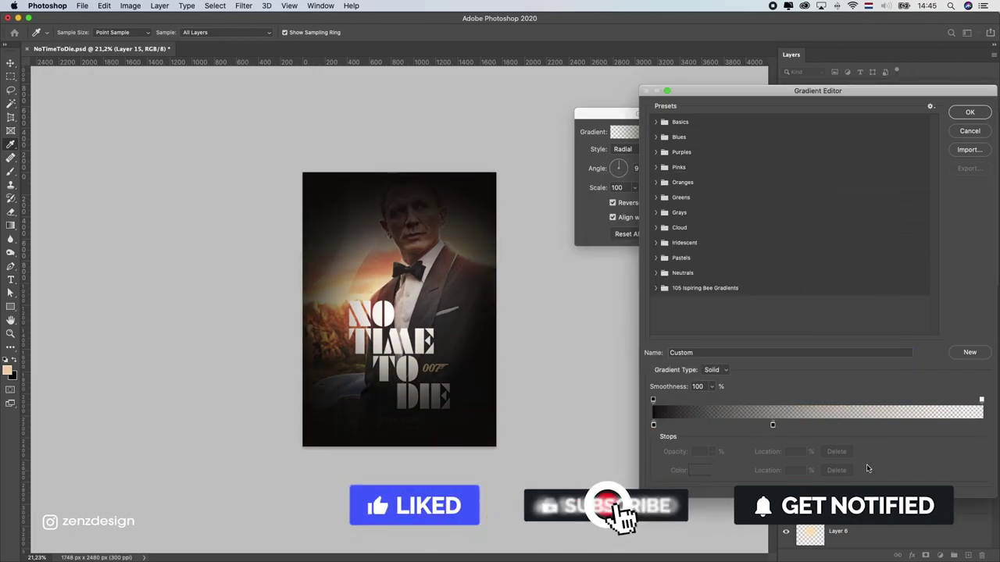
Accept the vignette gradient colours and apply the radial Gradient Fill at 188% scale
{"action": "key", "text": "Return"}
{"action": "left_click_drag", "start_coordinate": [639, 203], "coordinate": [634, 202]}
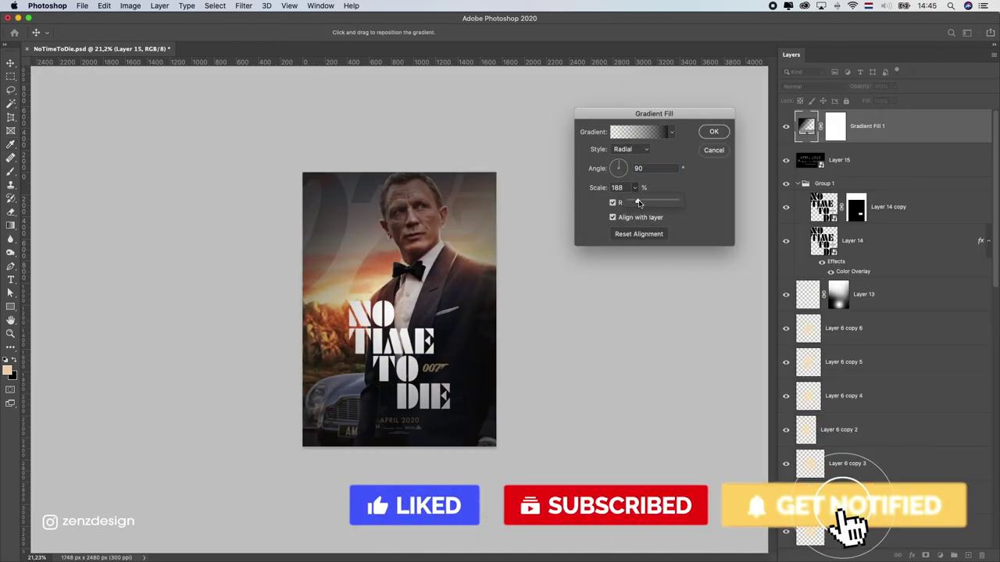
{"action": "left_click", "coordinate": [713, 131]}
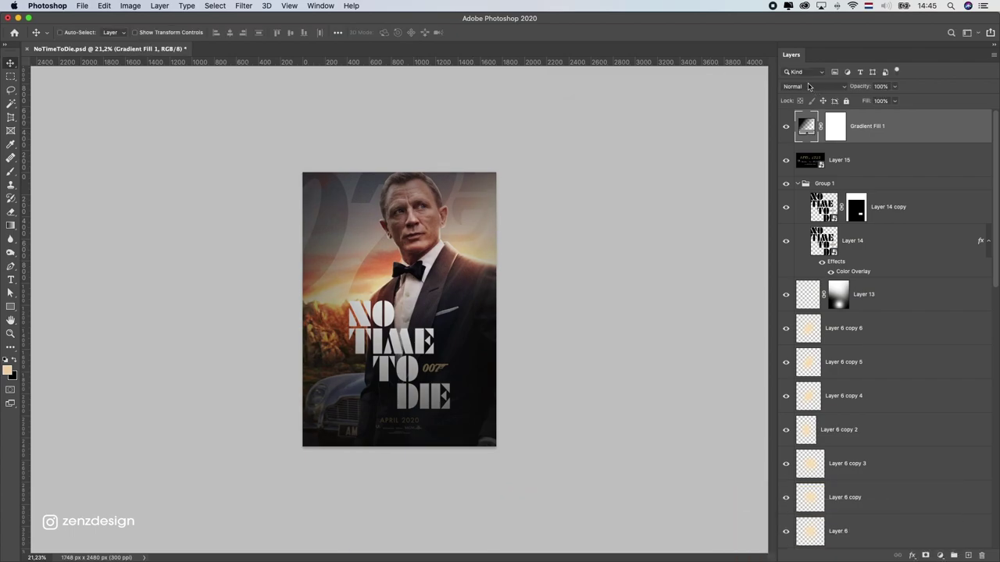